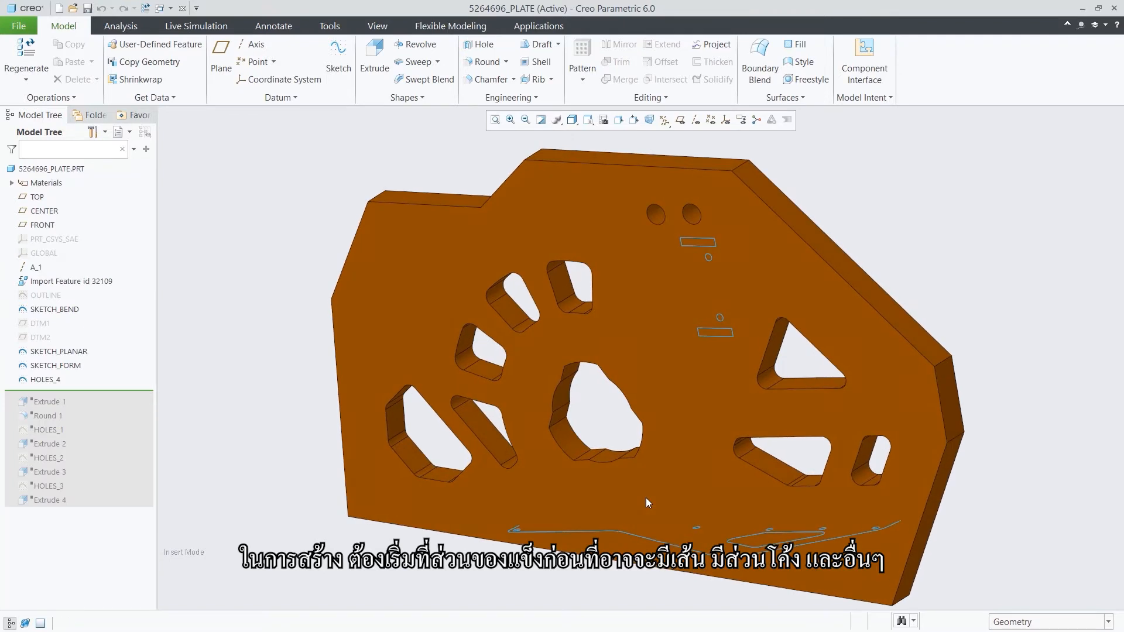
Step: Inspect the imported feature's geometry, then cancel insert mode and resume the suppressed features
click(97, 284)
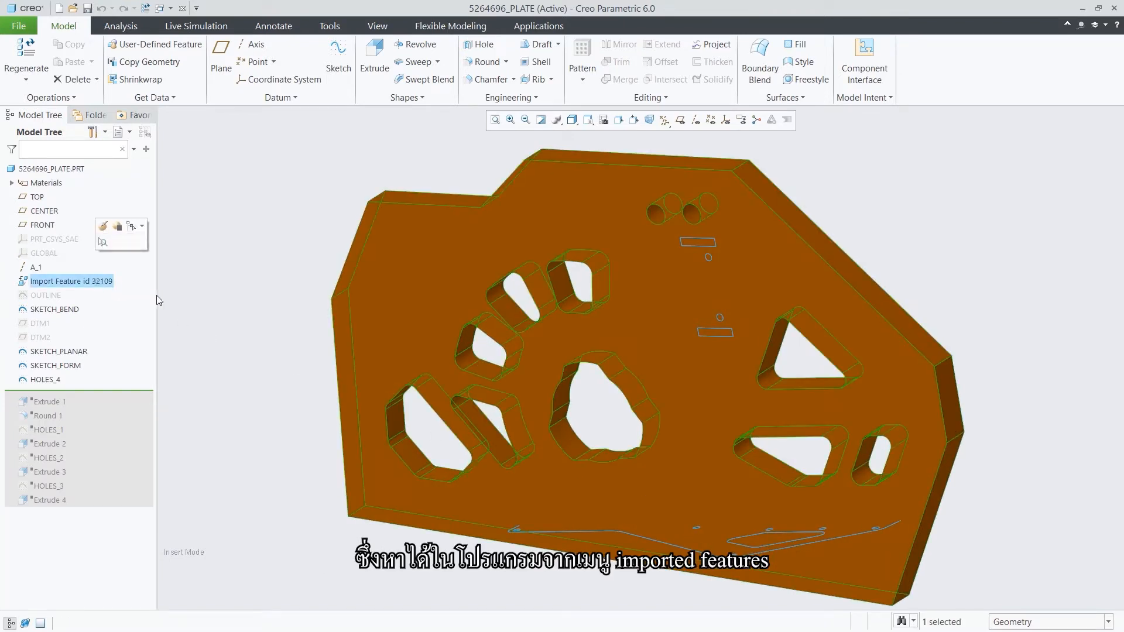
click(183, 302)
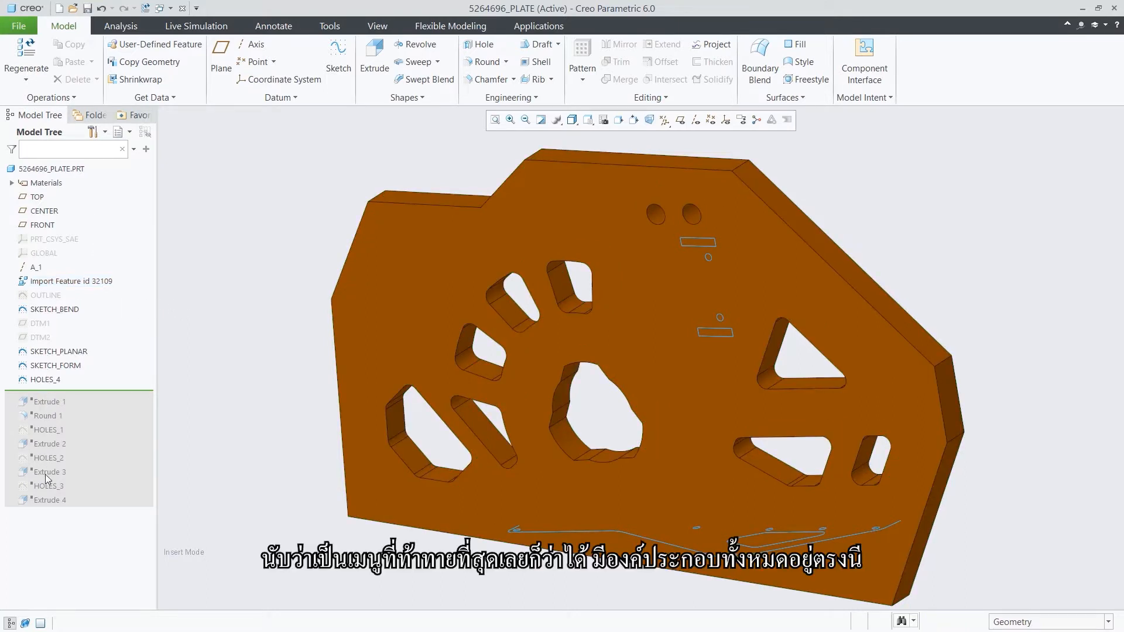
right_click(92, 391)
click(109, 398)
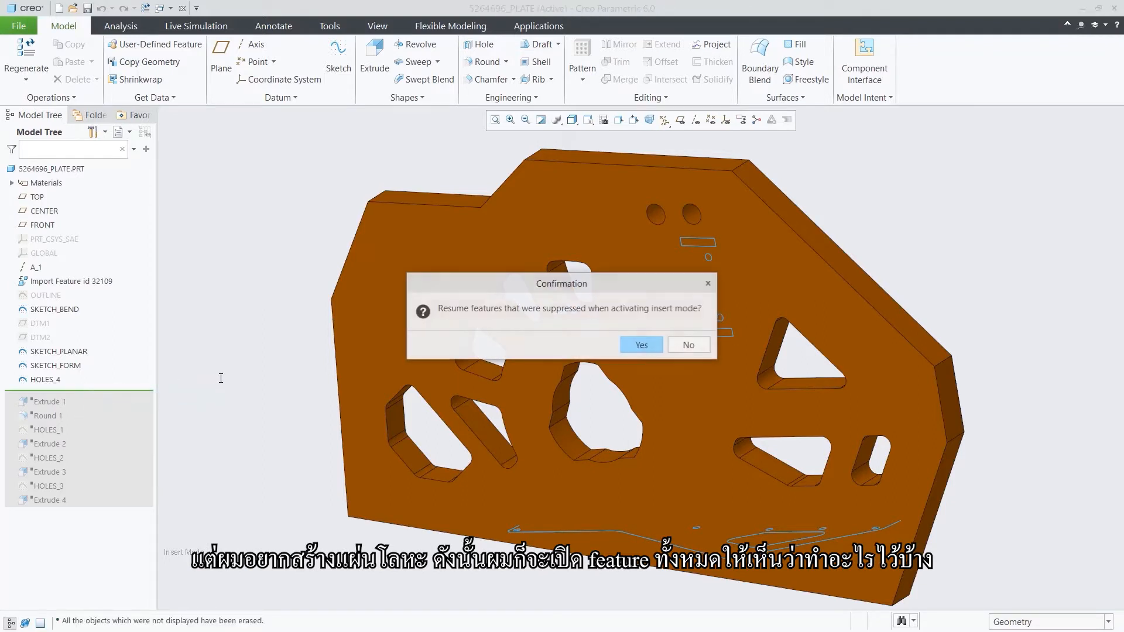
click(642, 345)
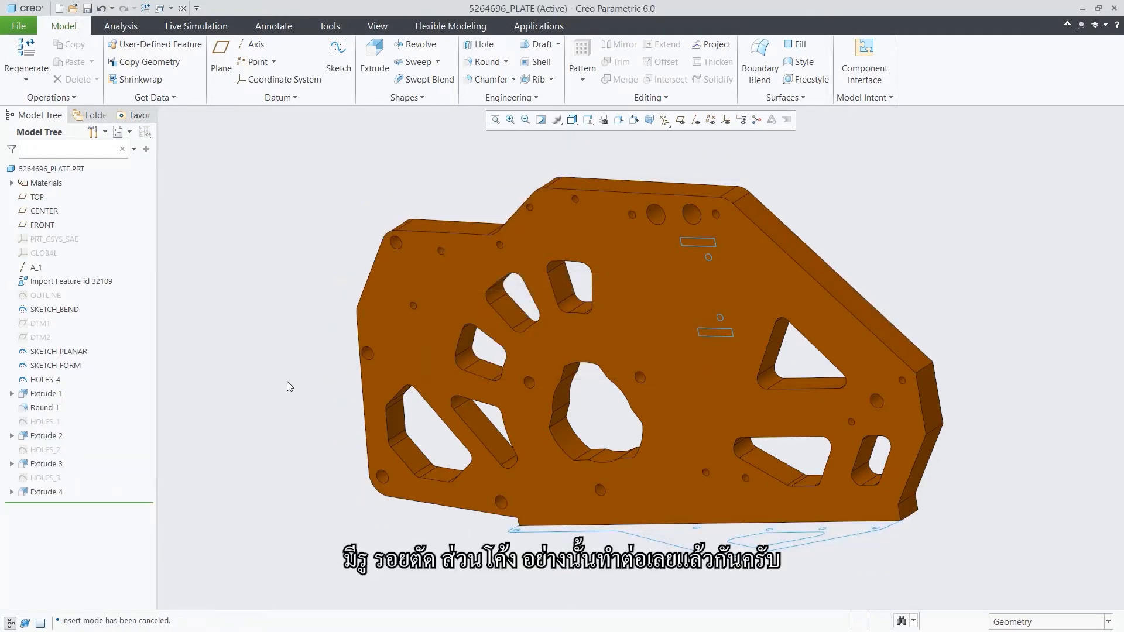
Step: Examine which geometry in the plate belongs to each of the features Extrude 1 through Extrude 4
click(55, 396)
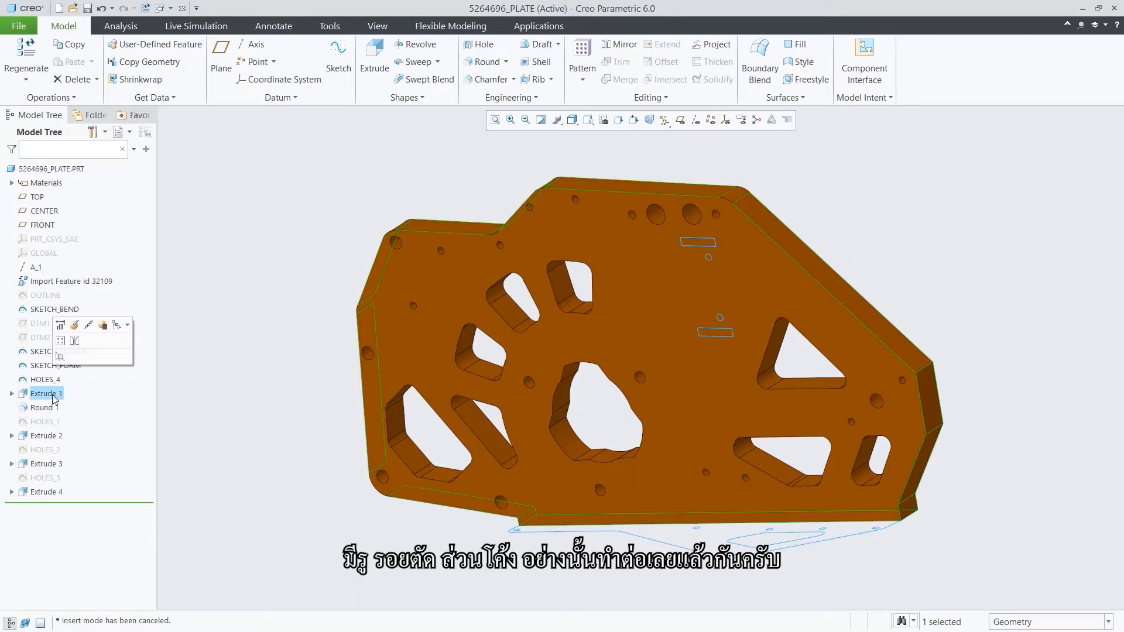
click(52, 437)
click(48, 464)
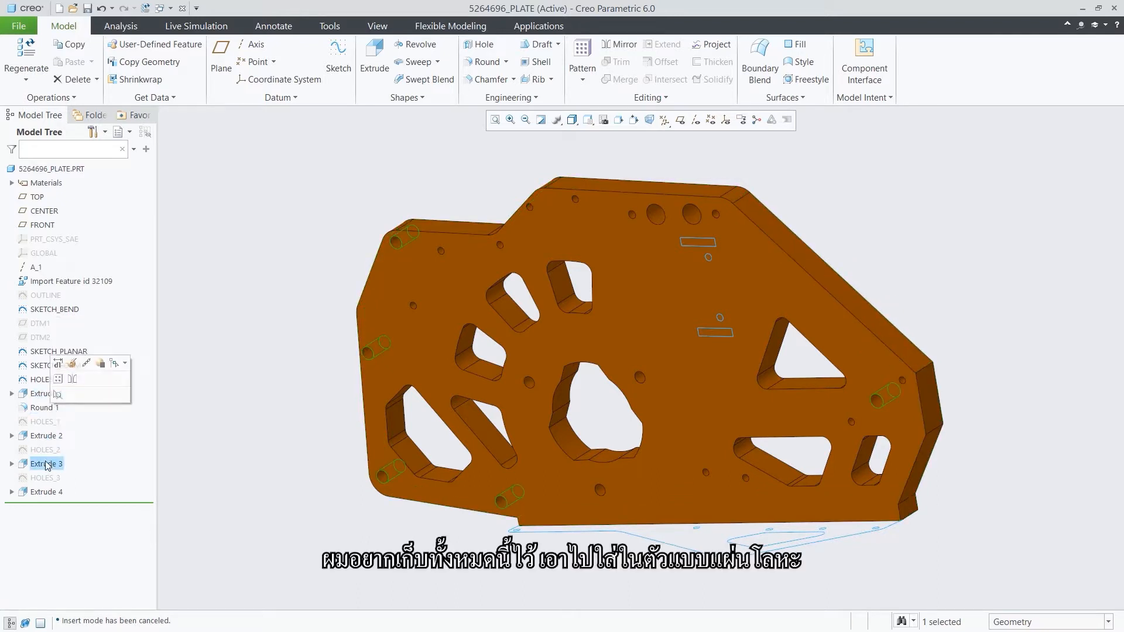
click(50, 492)
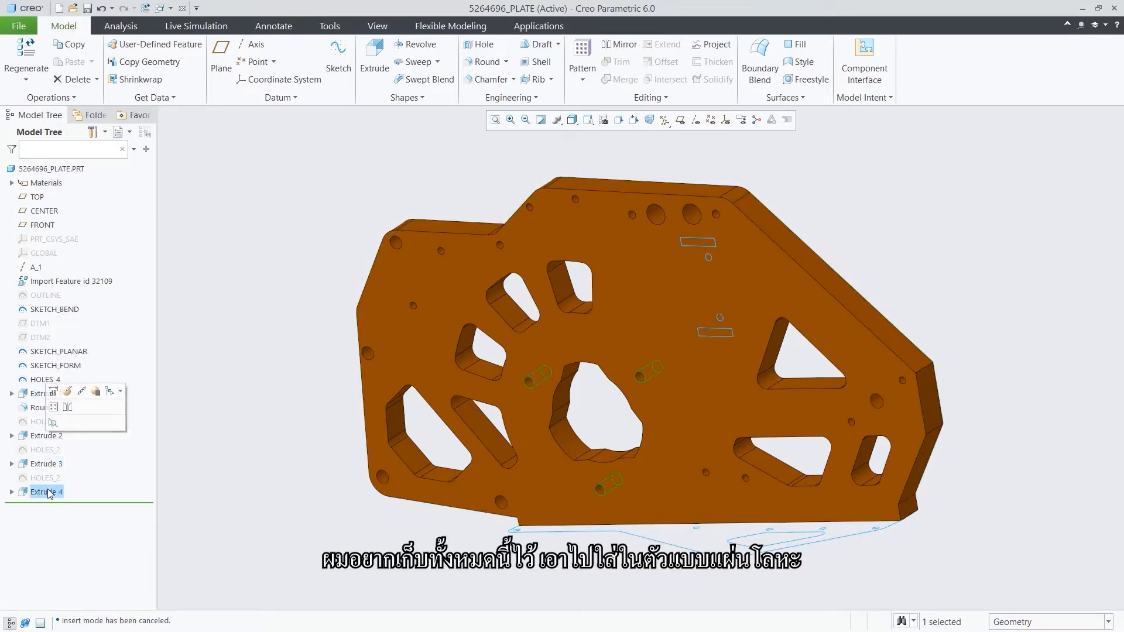
click(240, 374)
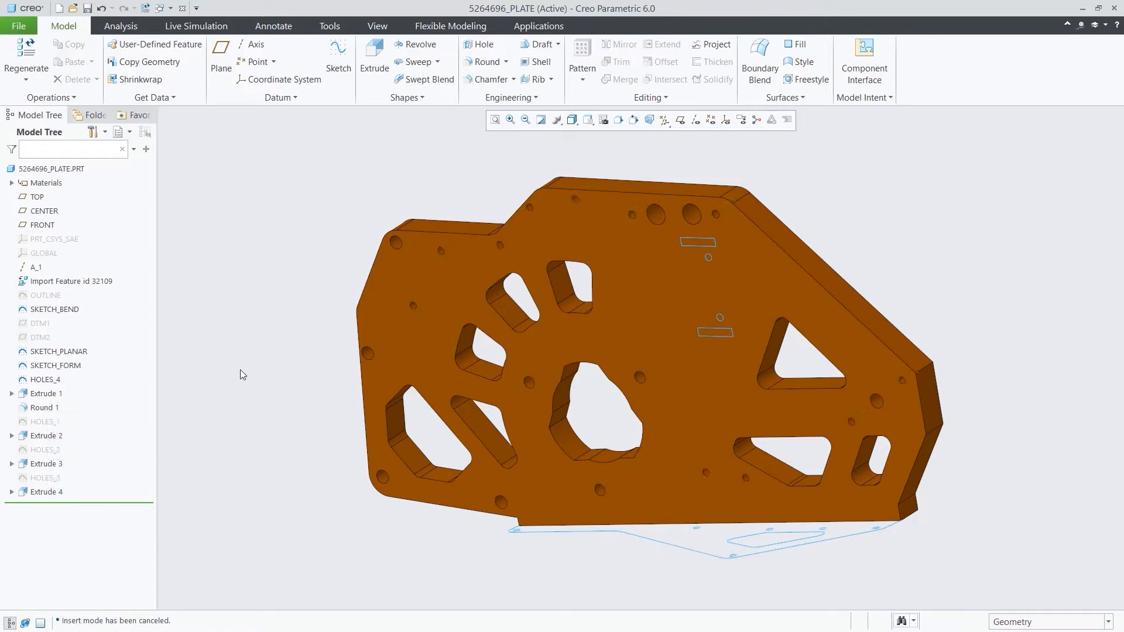
Step: Start converting the solid plate to sheet metal with its large front face as driving surface, keeping the model geometry
click(72, 98)
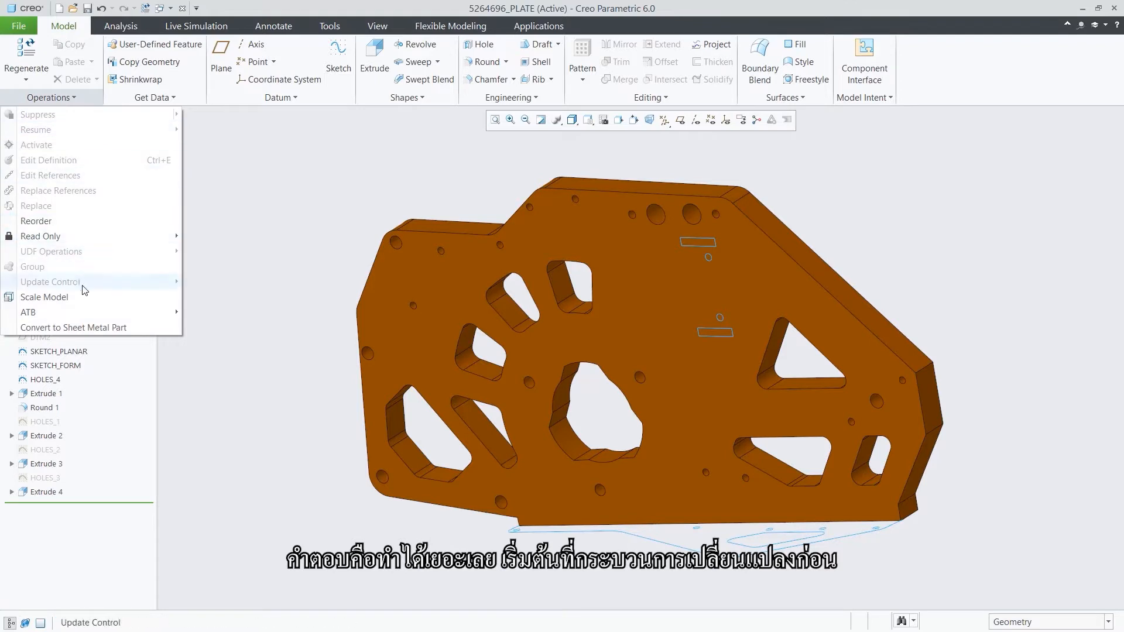
click(129, 327)
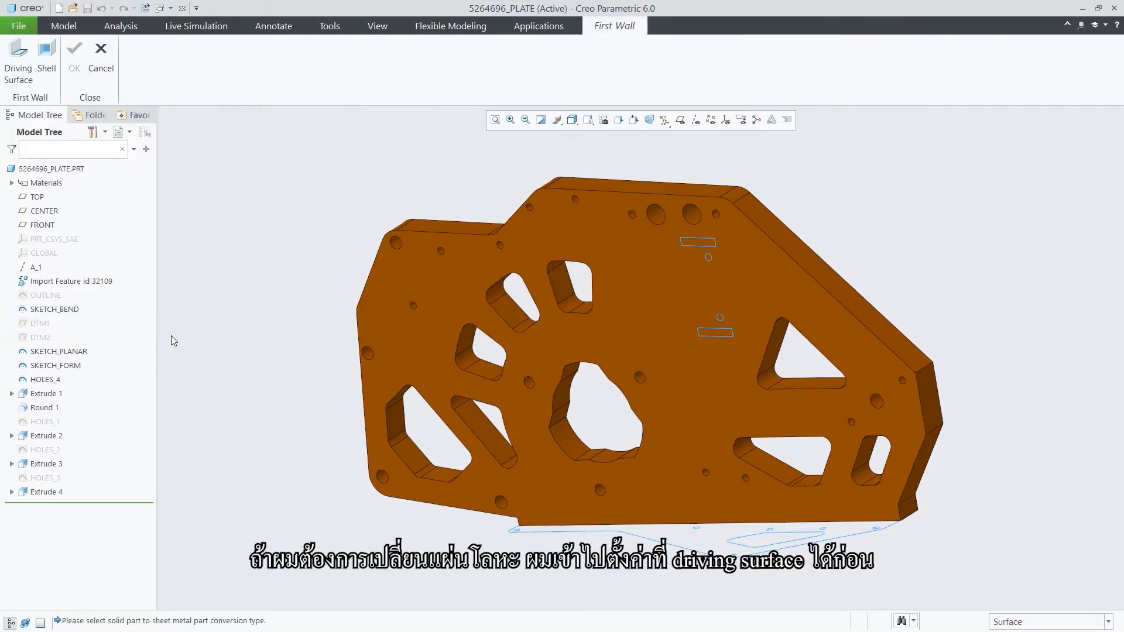
click(25, 62)
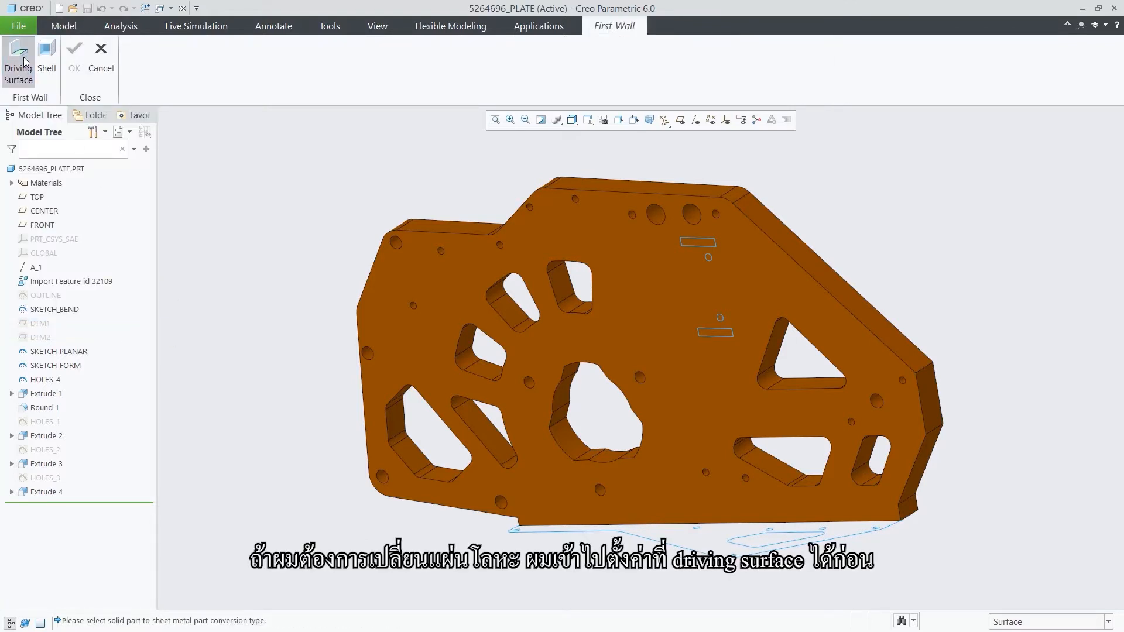
click(25, 62)
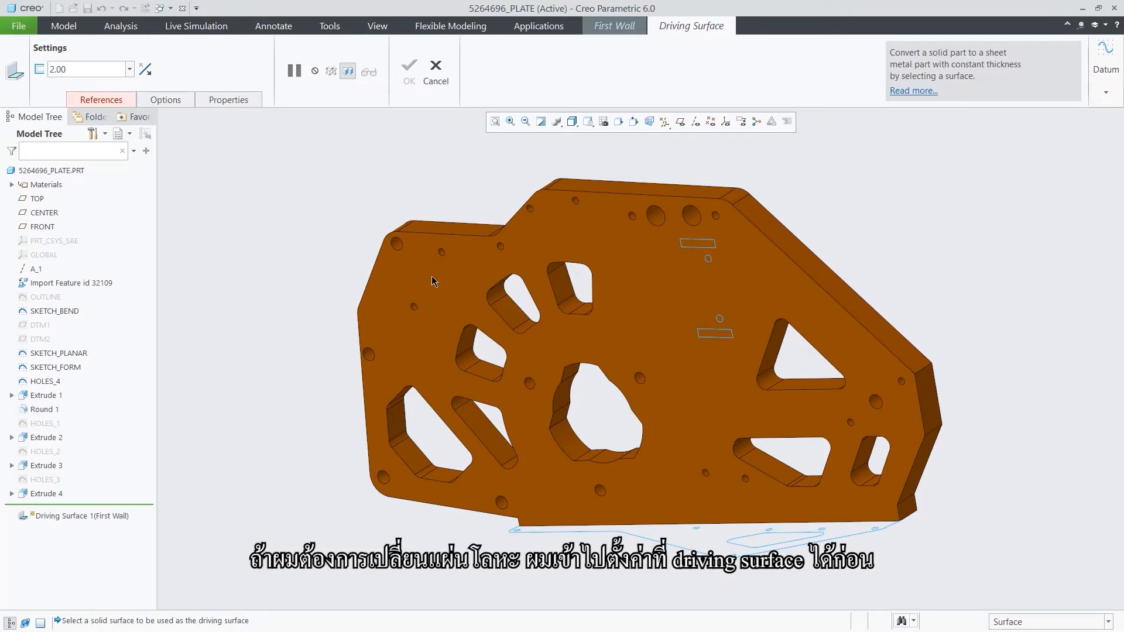
click(431, 277)
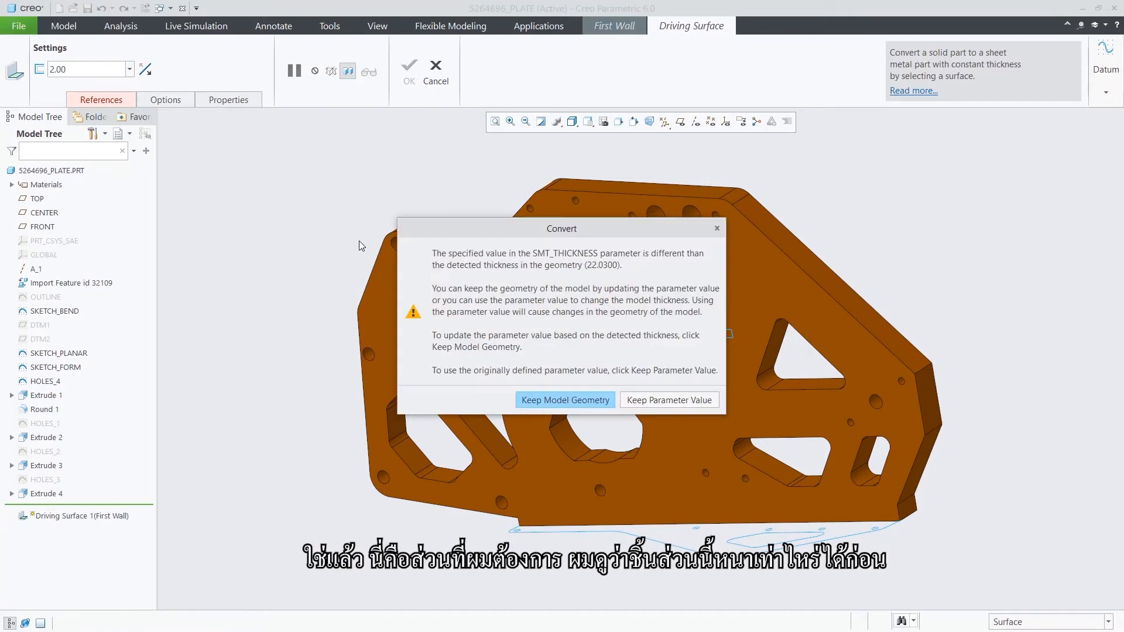
click(568, 401)
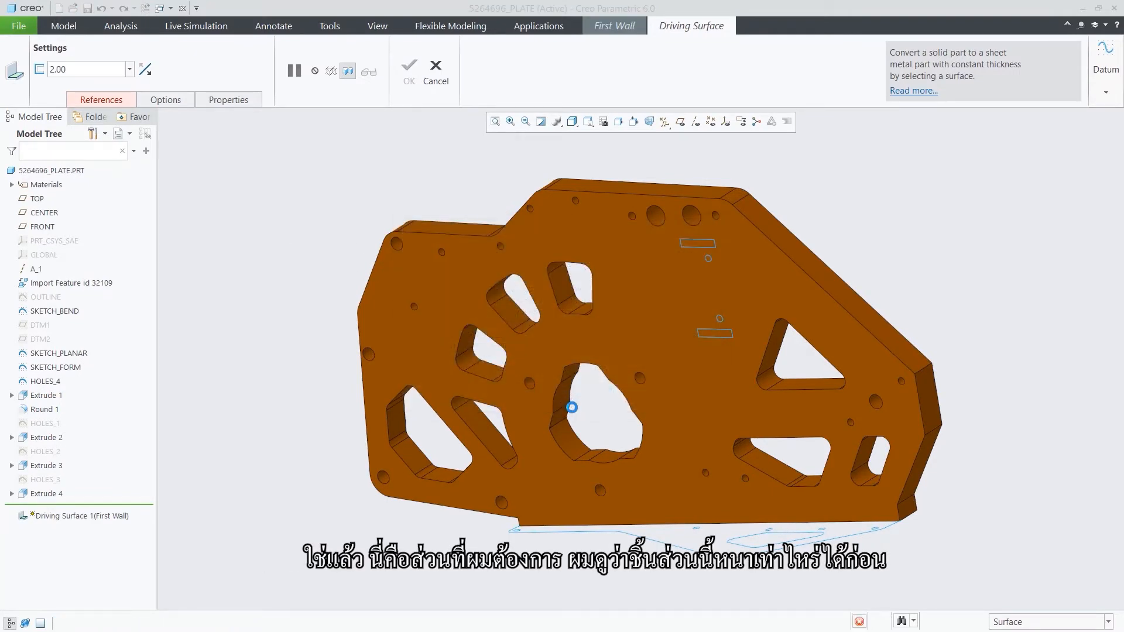
Step: Set the driving surface wall thickness to 2 and complete the sheet metal conversion
click(87, 73)
key(BackSpace)
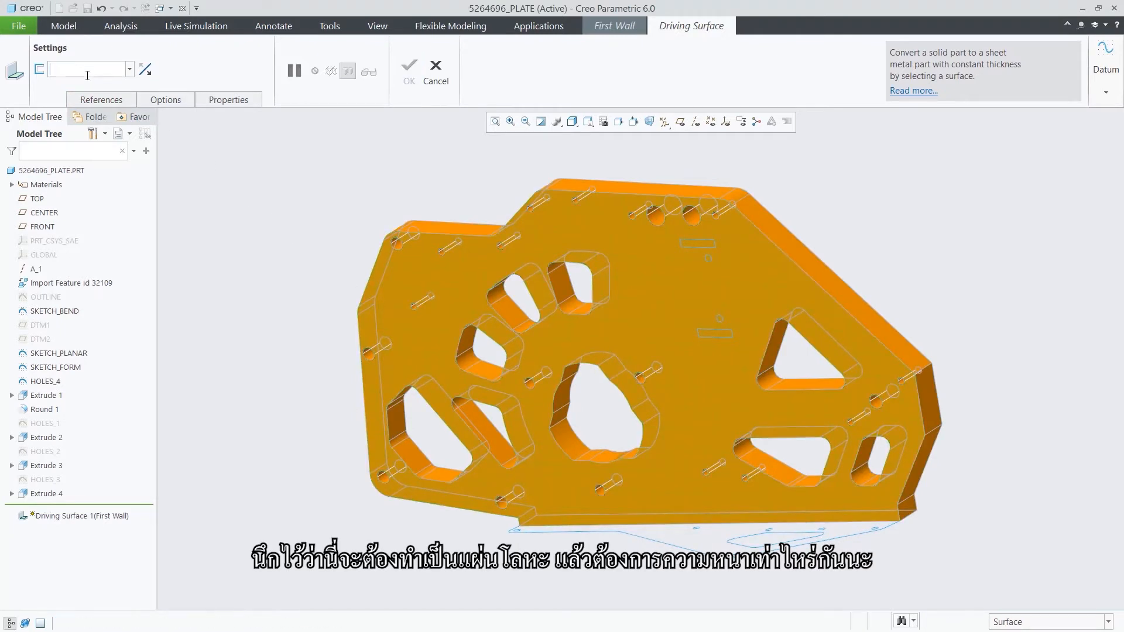
text(2)
key(Return)
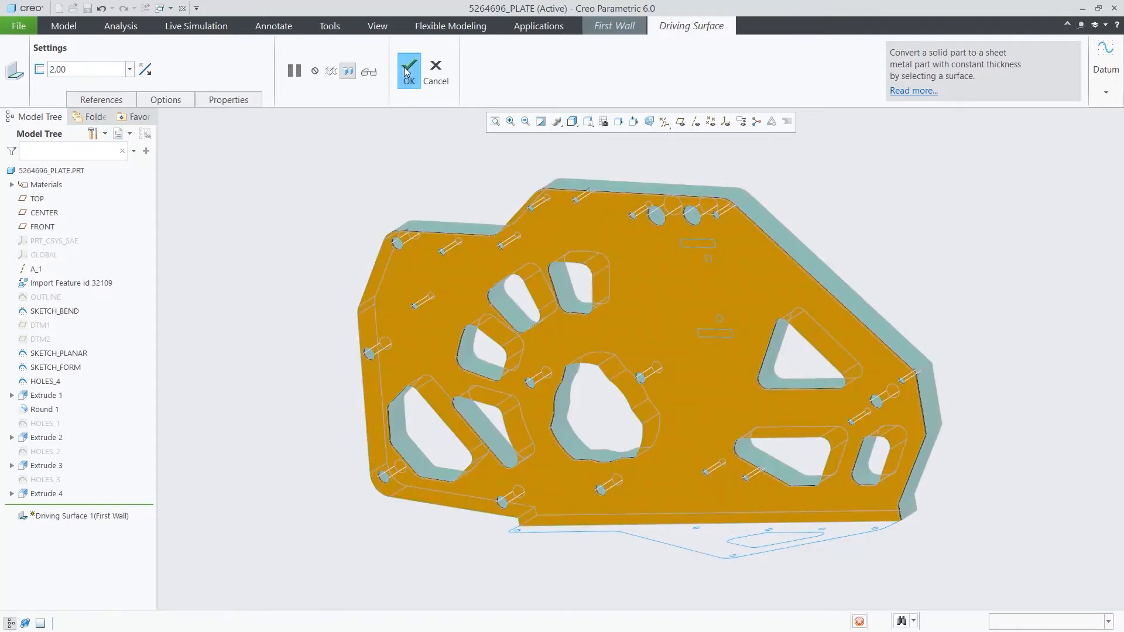
click(407, 71)
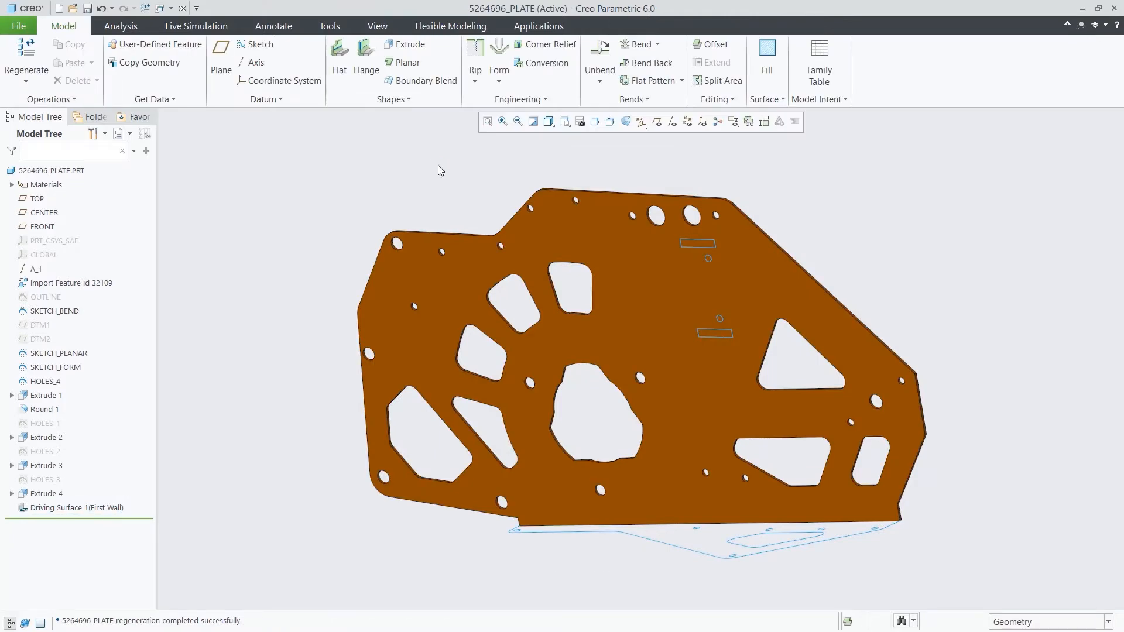
Step: Start a flat wall on the plate's long straight lower edge and set its bend angle to 95 degrees
key(0)
key(0)
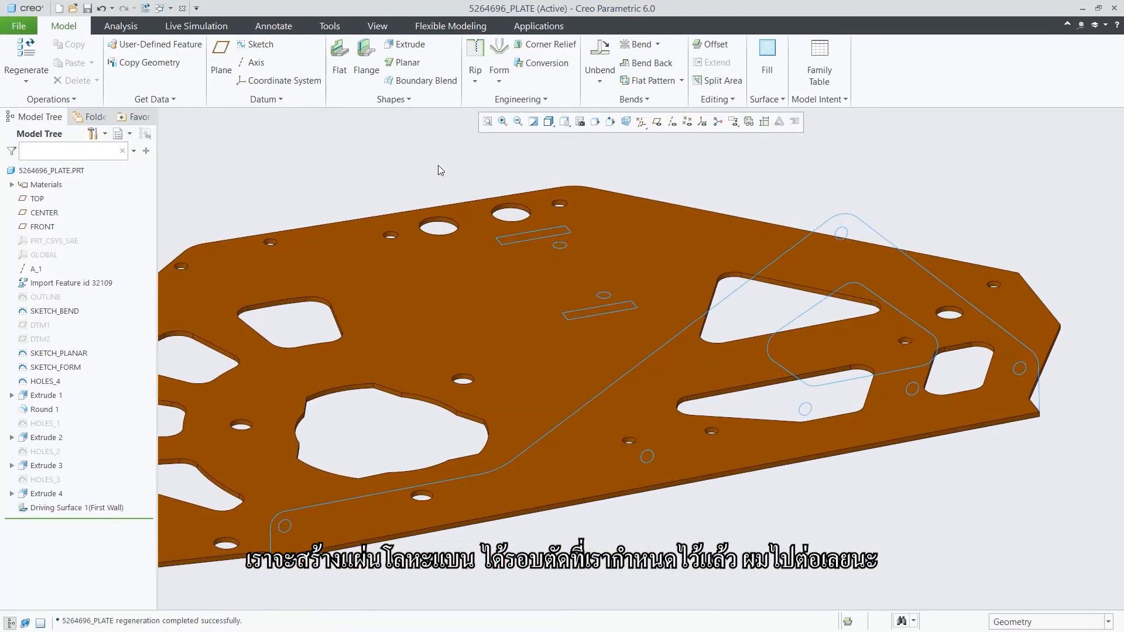
click(336, 56)
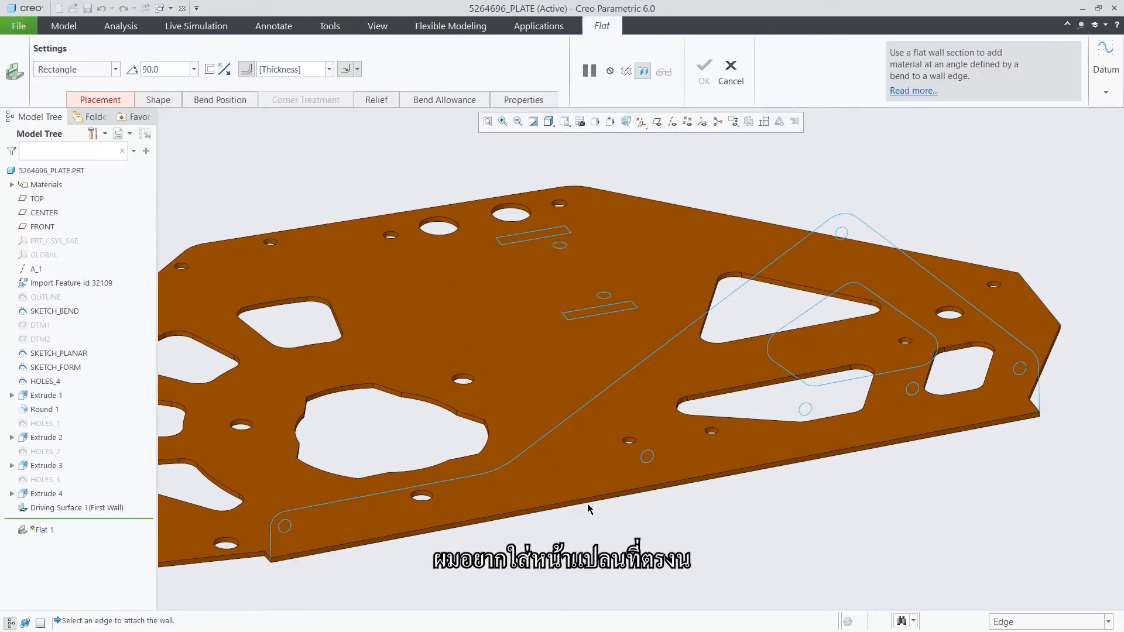
click(621, 485)
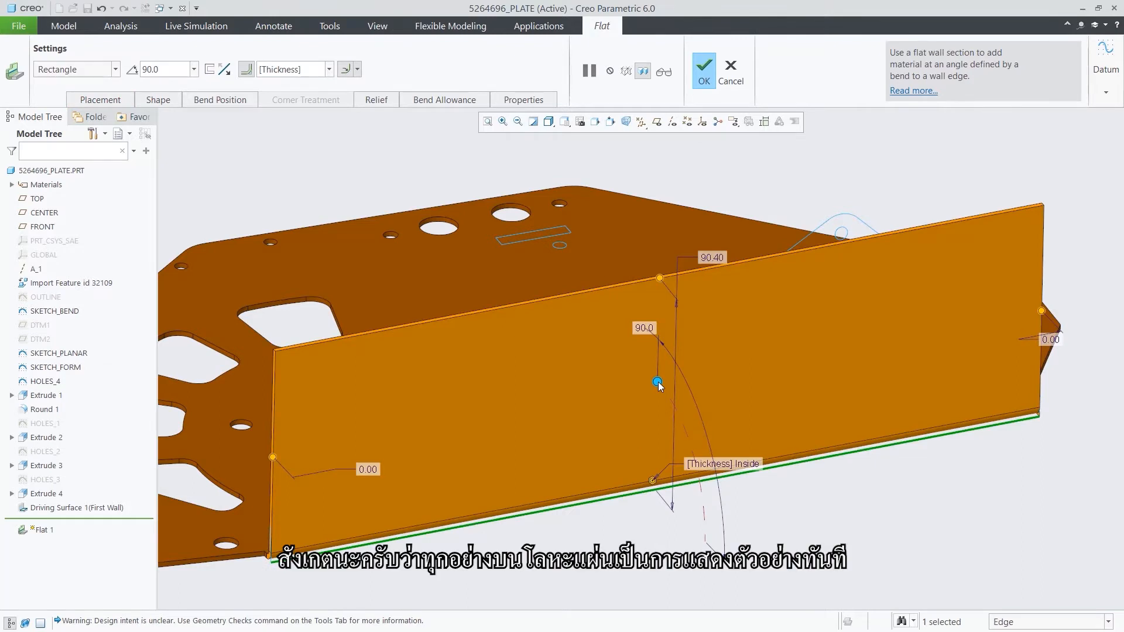
mouse_move(658, 384)
mouse_down()
mouse_move(671, 409)
mouse_move(654, 379)
mouse_up()
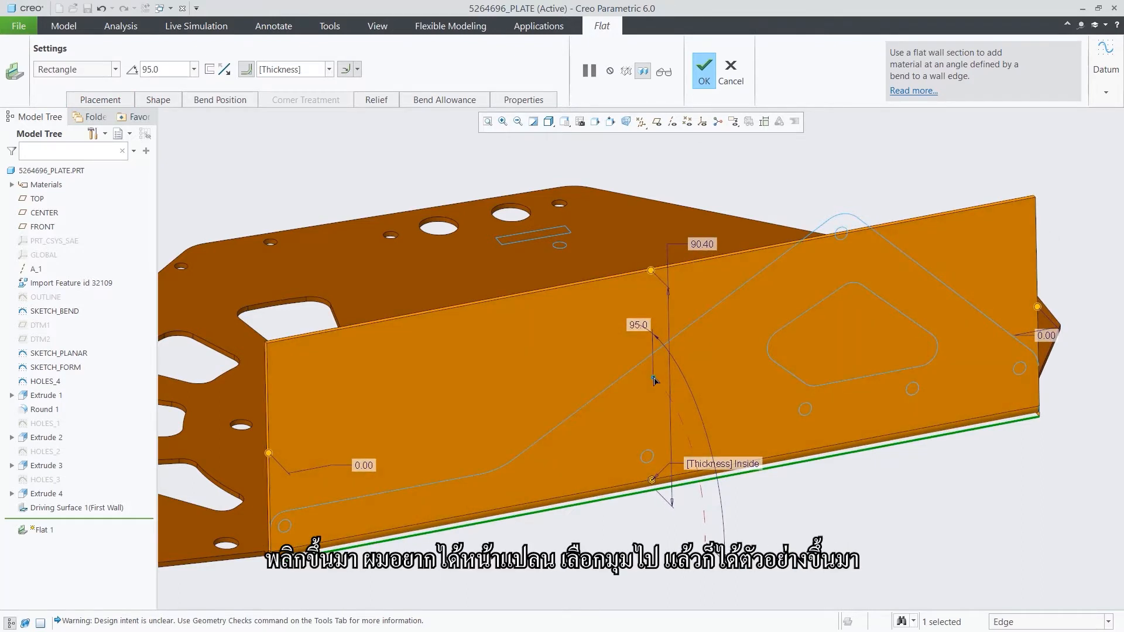
Step: Try a rectangular wall about 64.60 high with one end inset about 26.90, and try the L shape
drag(651, 274, 655, 337)
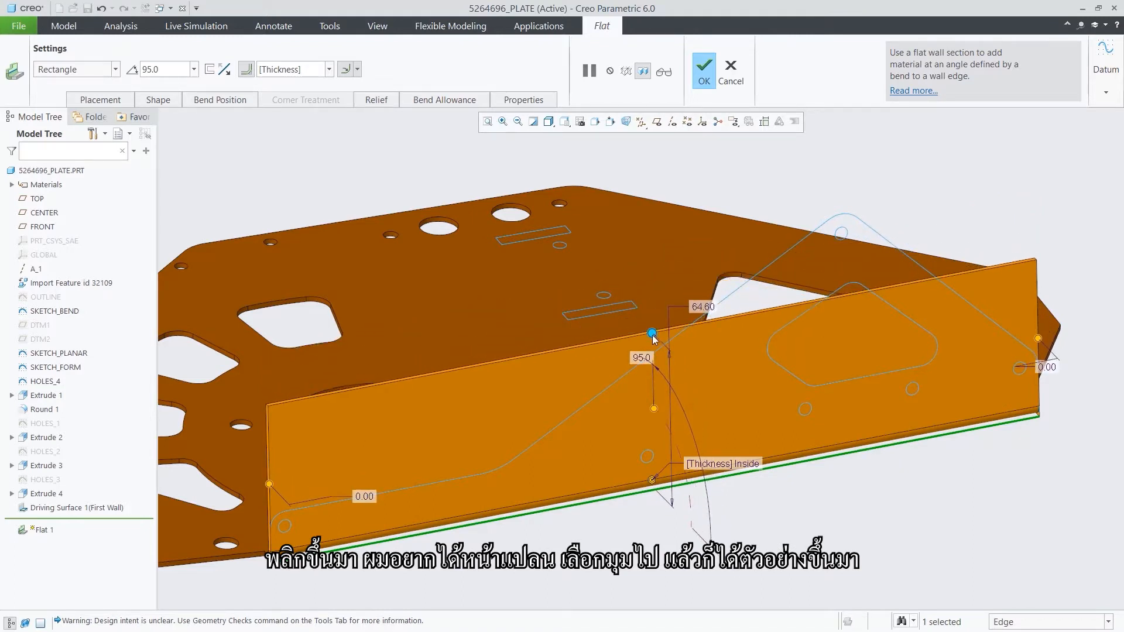
drag(267, 487, 339, 482)
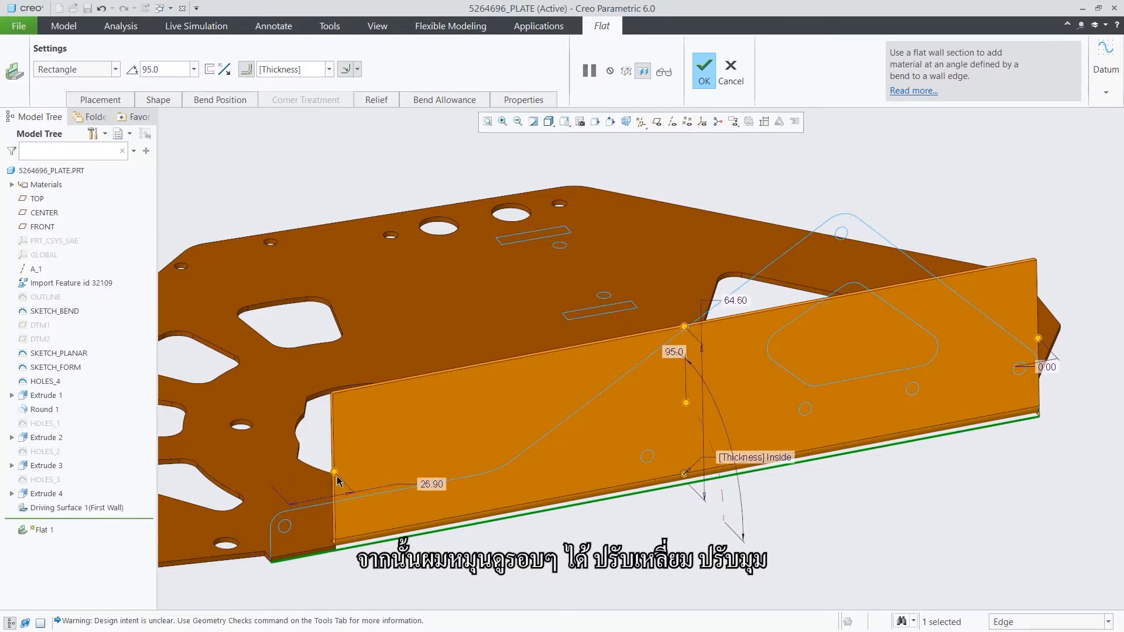
click(95, 71)
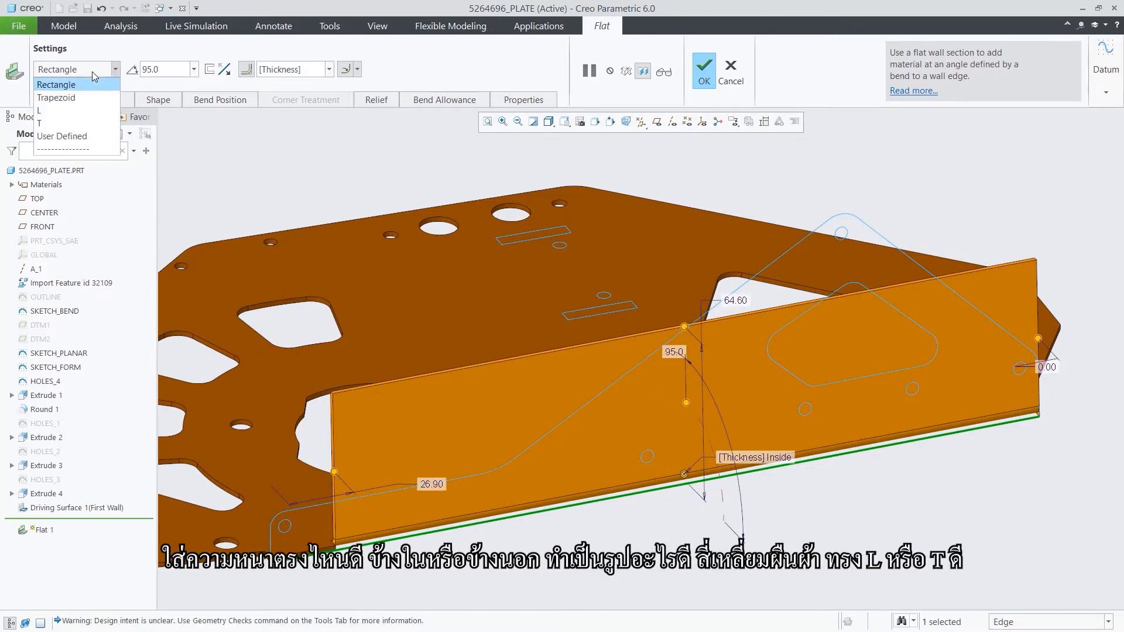
click(46, 110)
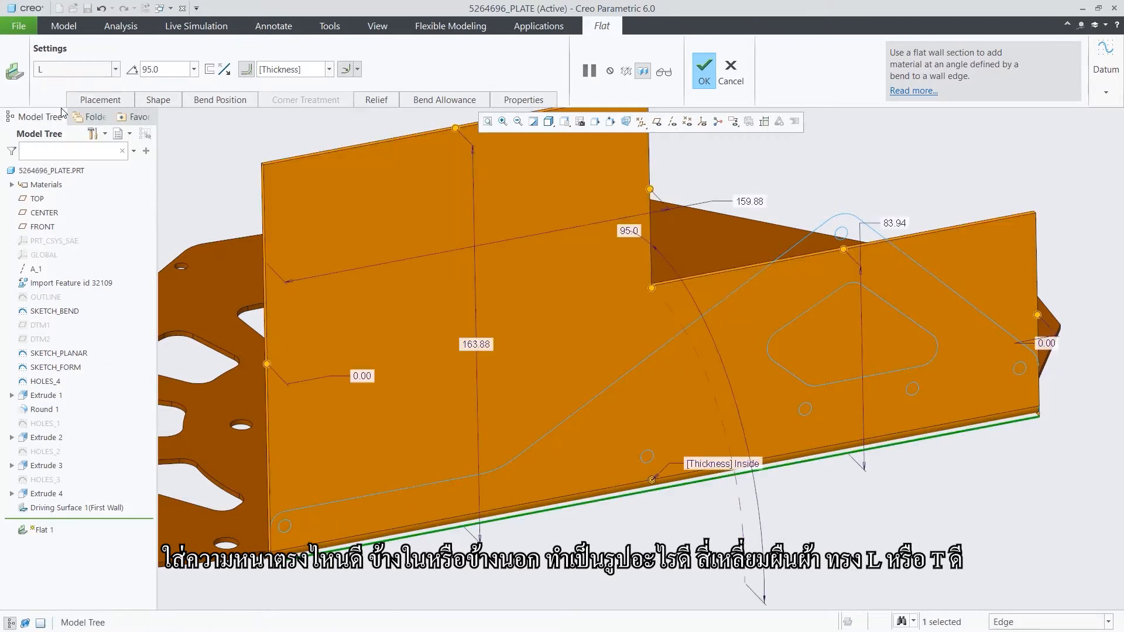
Step: Set the flat wall's shape to User Defined and open its profile sketch with the default orientation
click(82, 69)
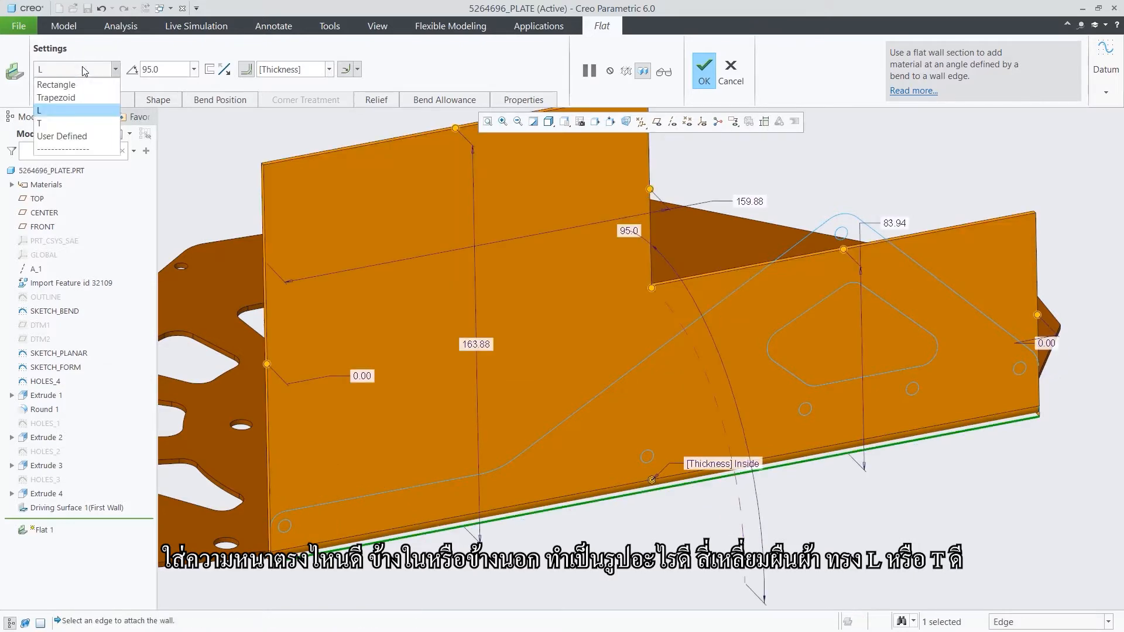
click(62, 136)
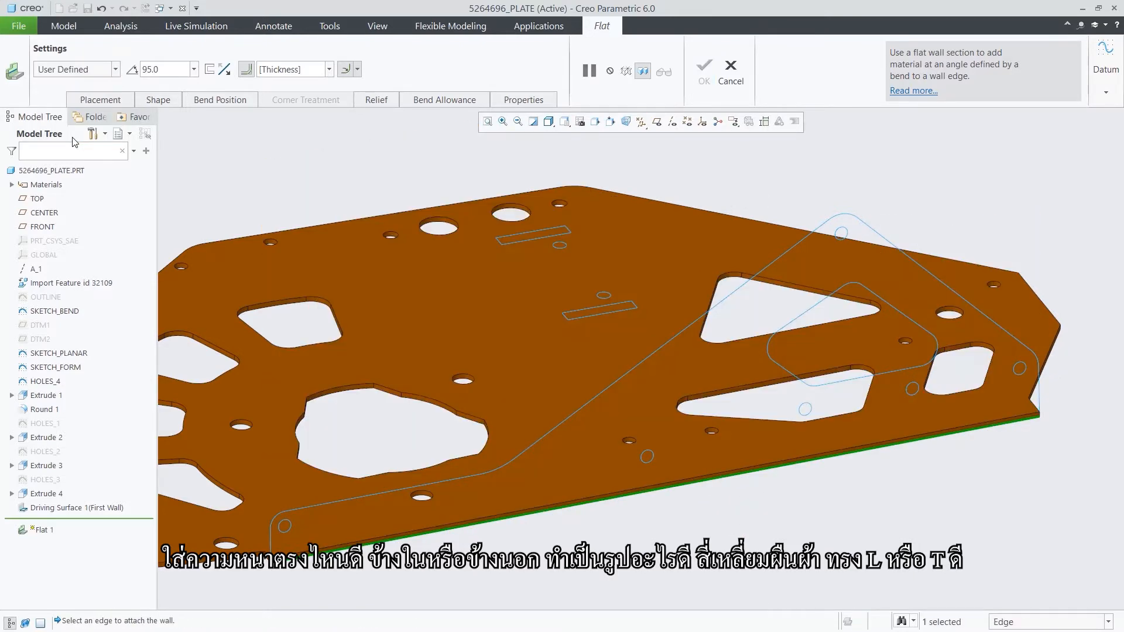
click(162, 102)
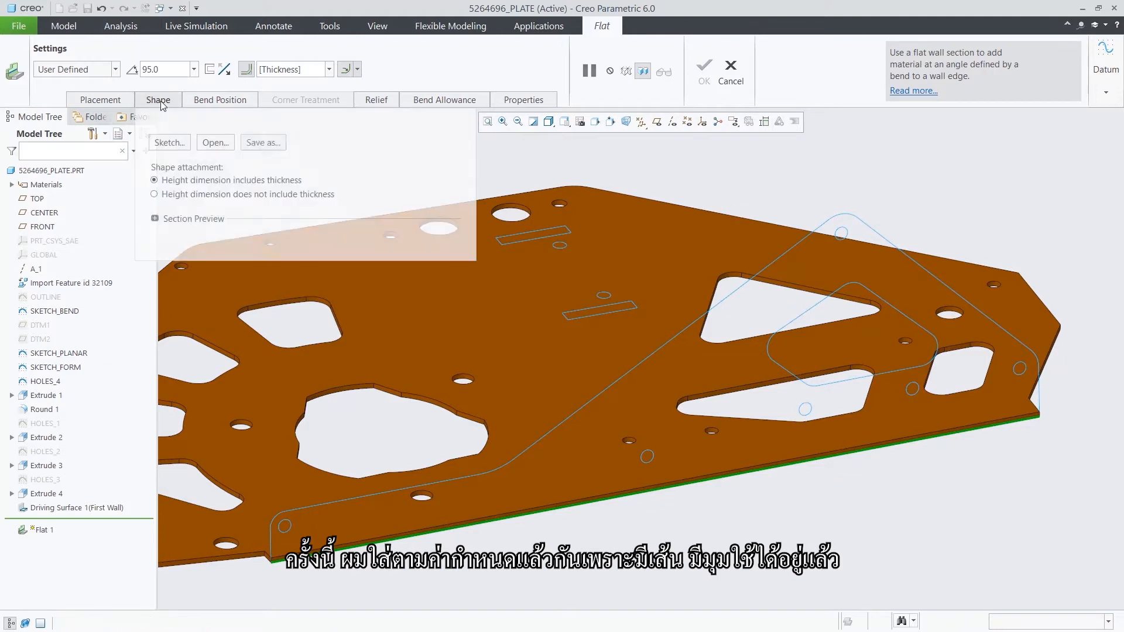
click(169, 144)
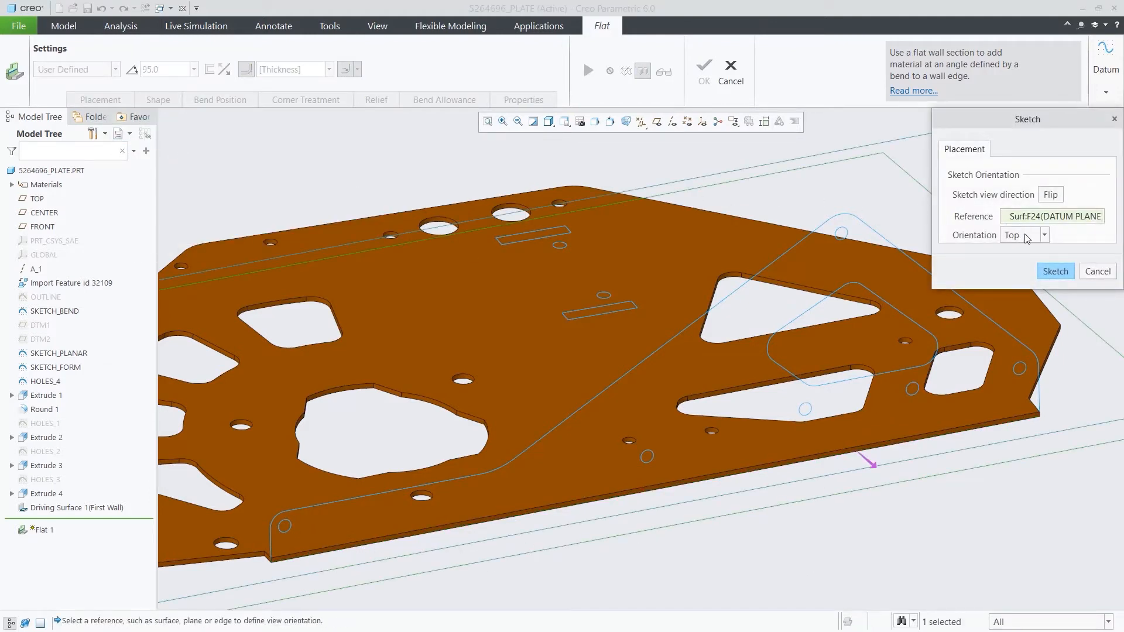
click(1054, 273)
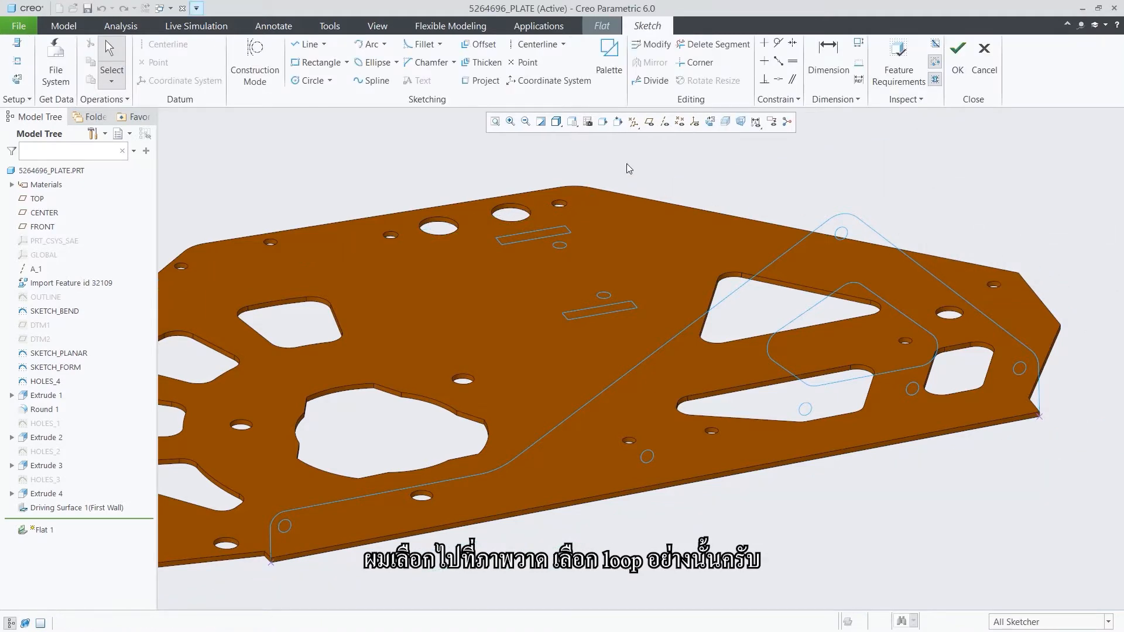
Step: Project the outer loop of the existing flange outline curve into the wall's profile sketch
click(486, 80)
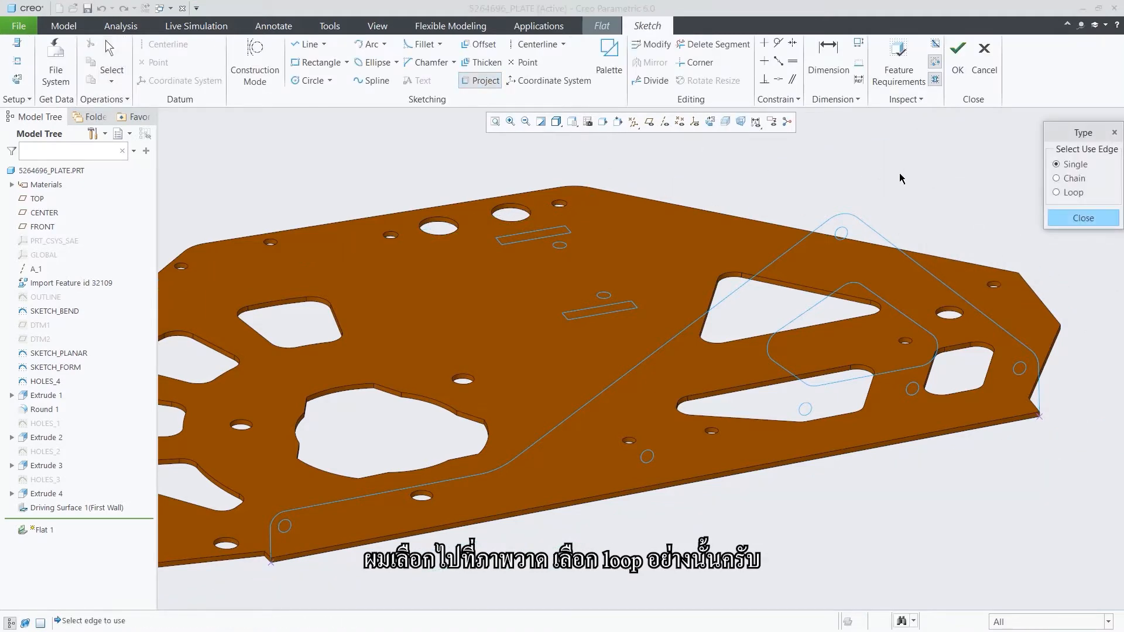
click(1057, 194)
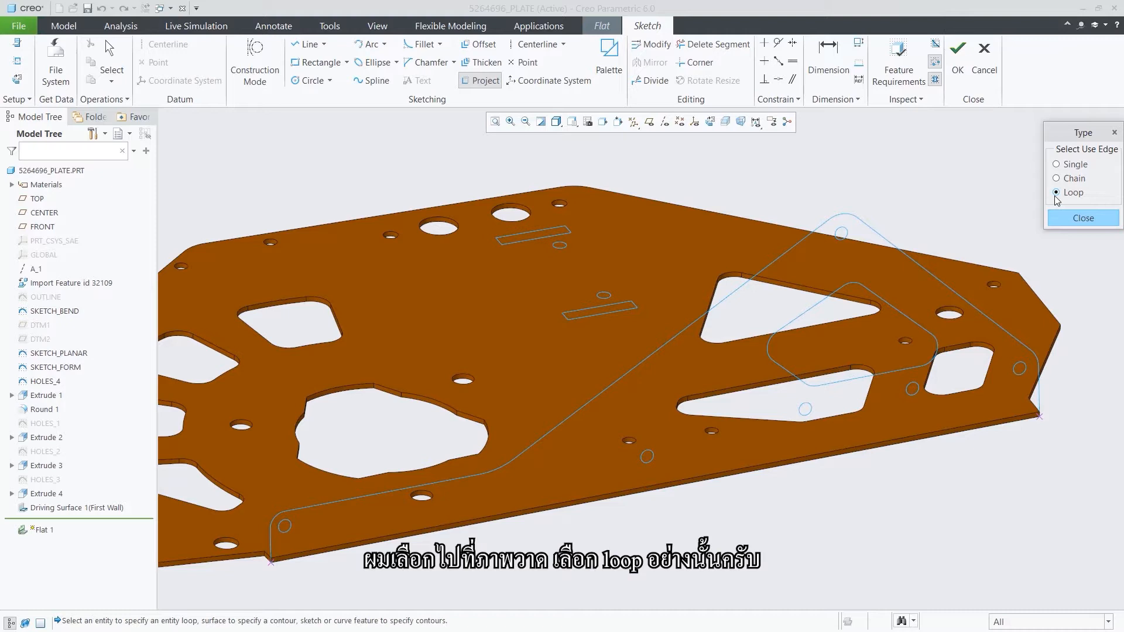
click(945, 288)
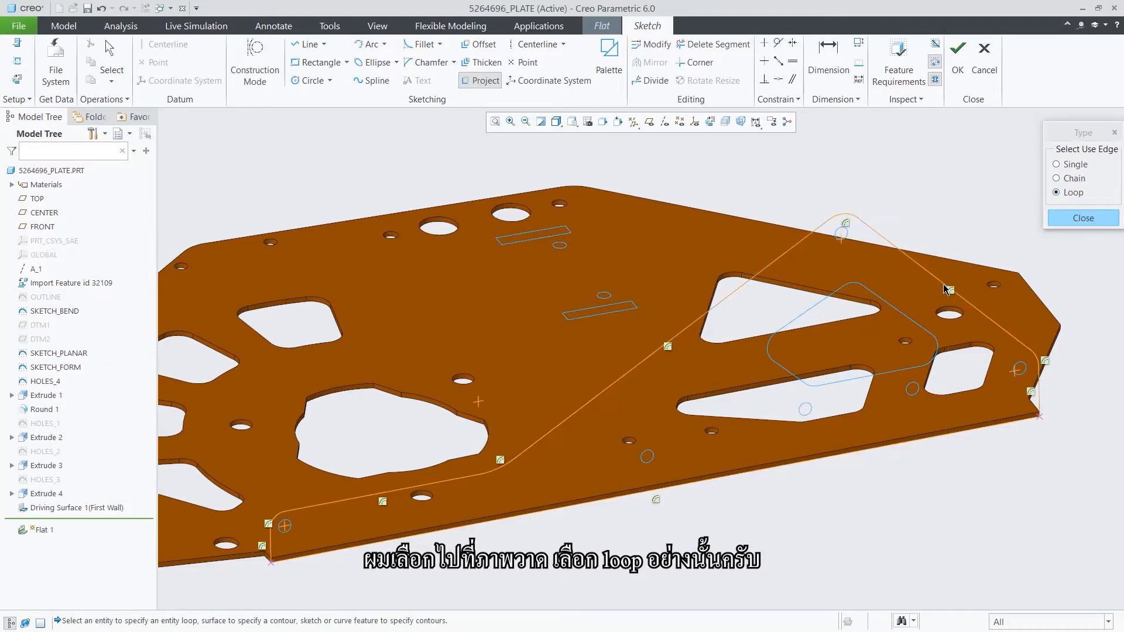
click(1075, 218)
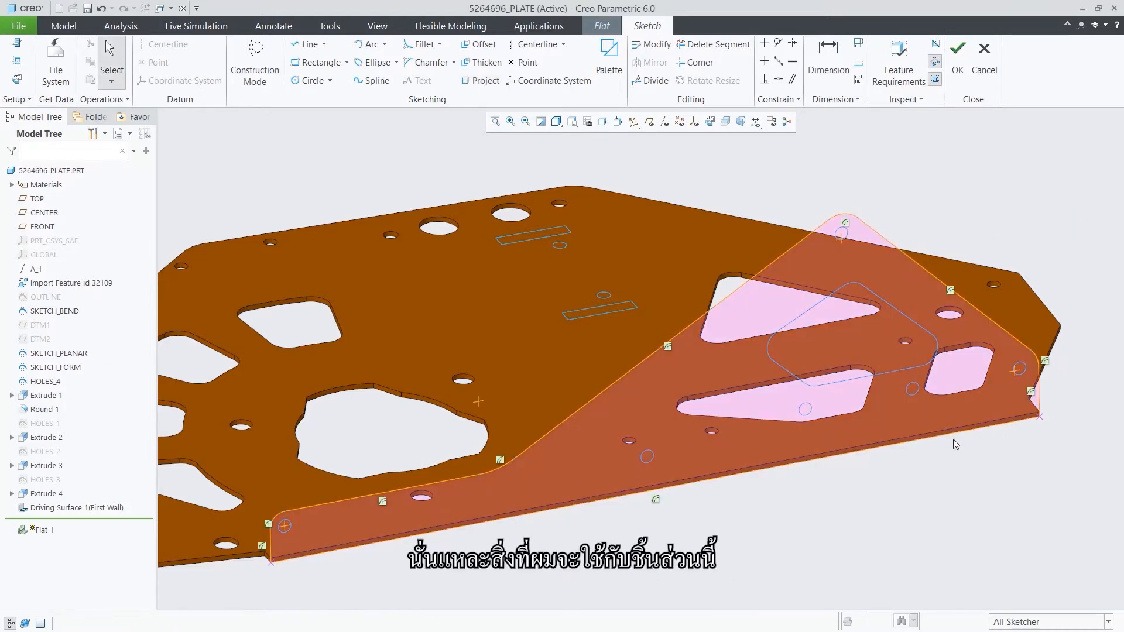
Step: Delete the projected line along the attachment edge from the wall's profile sketch and finish the sketch
click(919, 439)
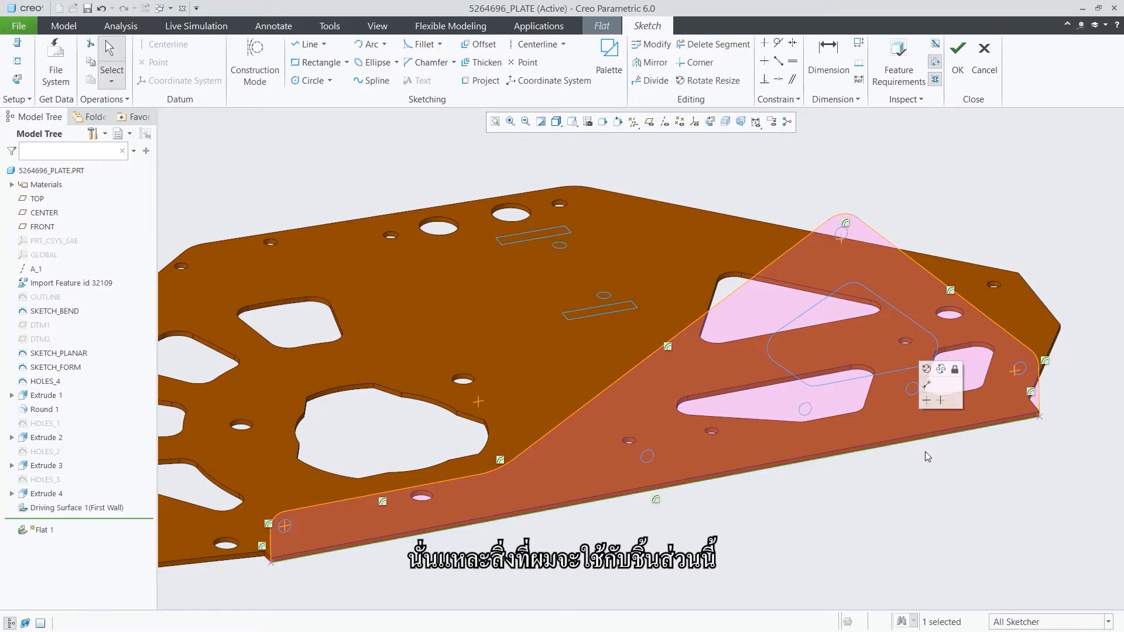
right_click(925, 451)
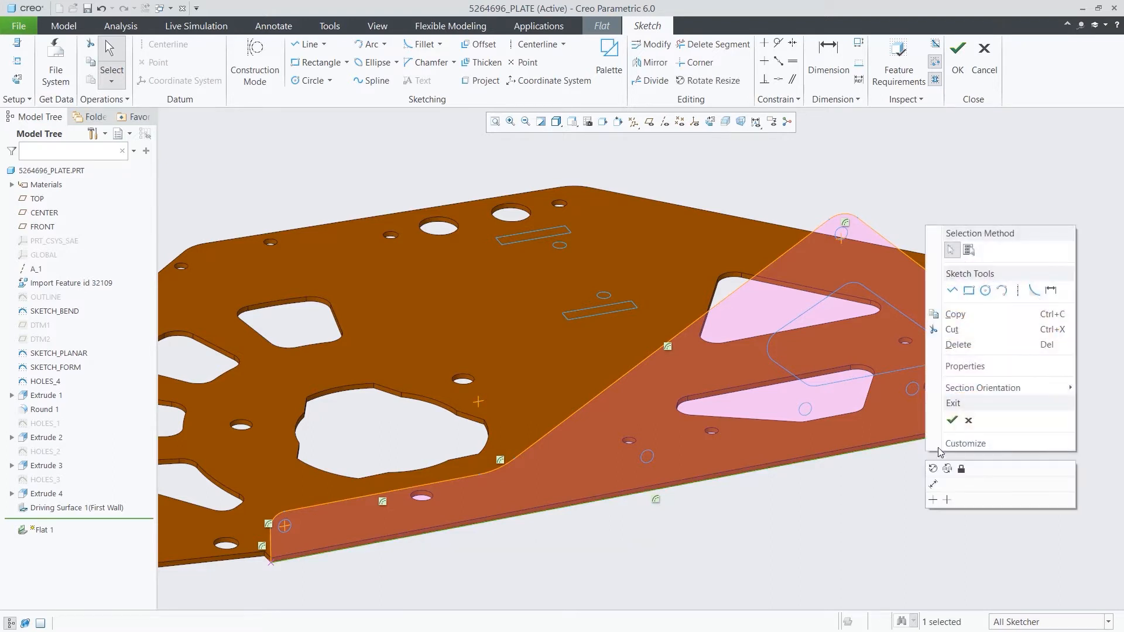
click(958, 345)
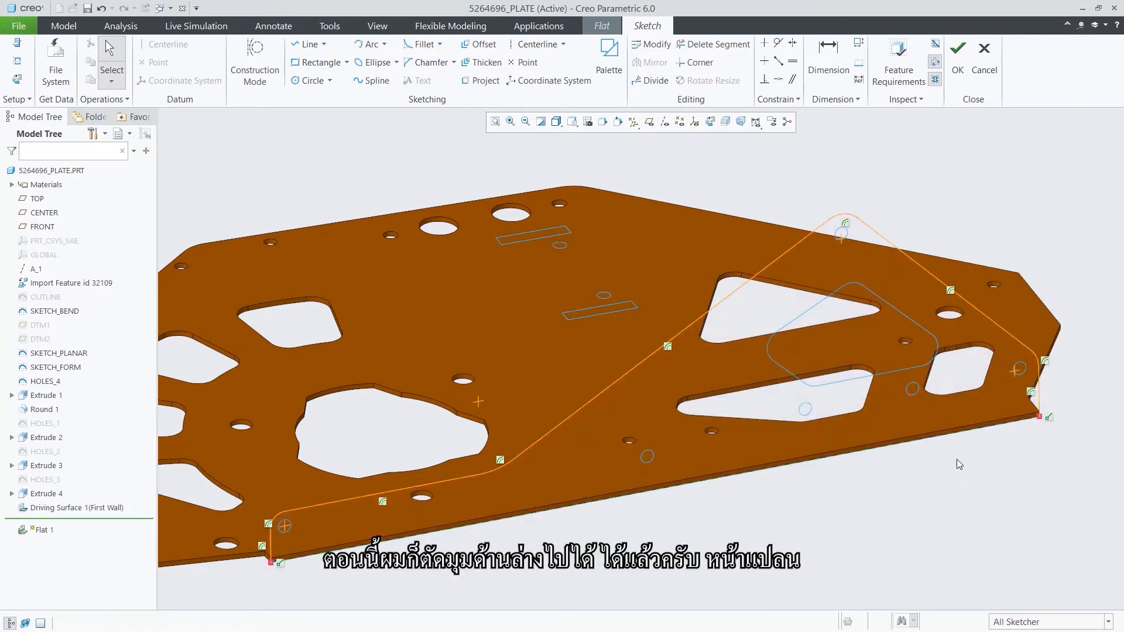
click(958, 56)
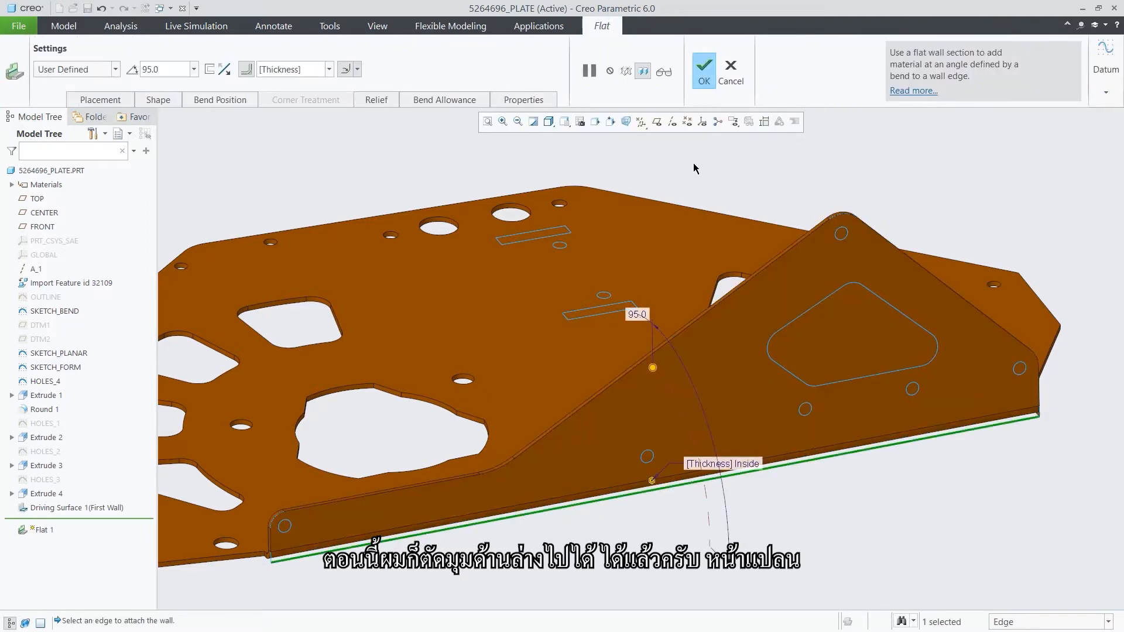
Step: Set the flat wall's bend relief type to No relief and complete the wall
click(377, 100)
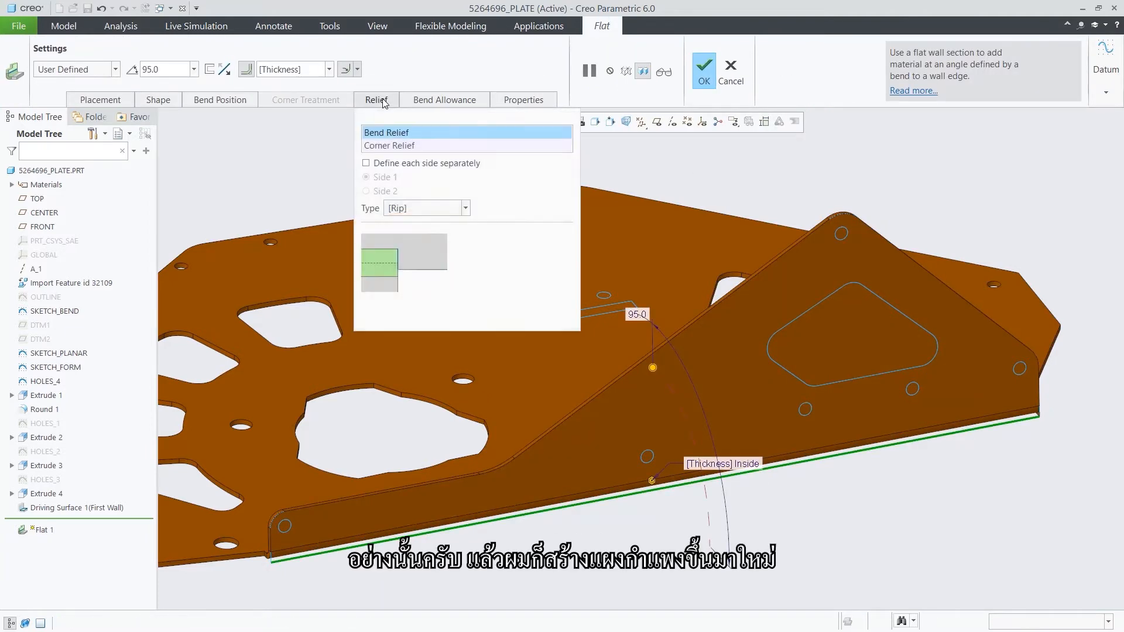
click(405, 210)
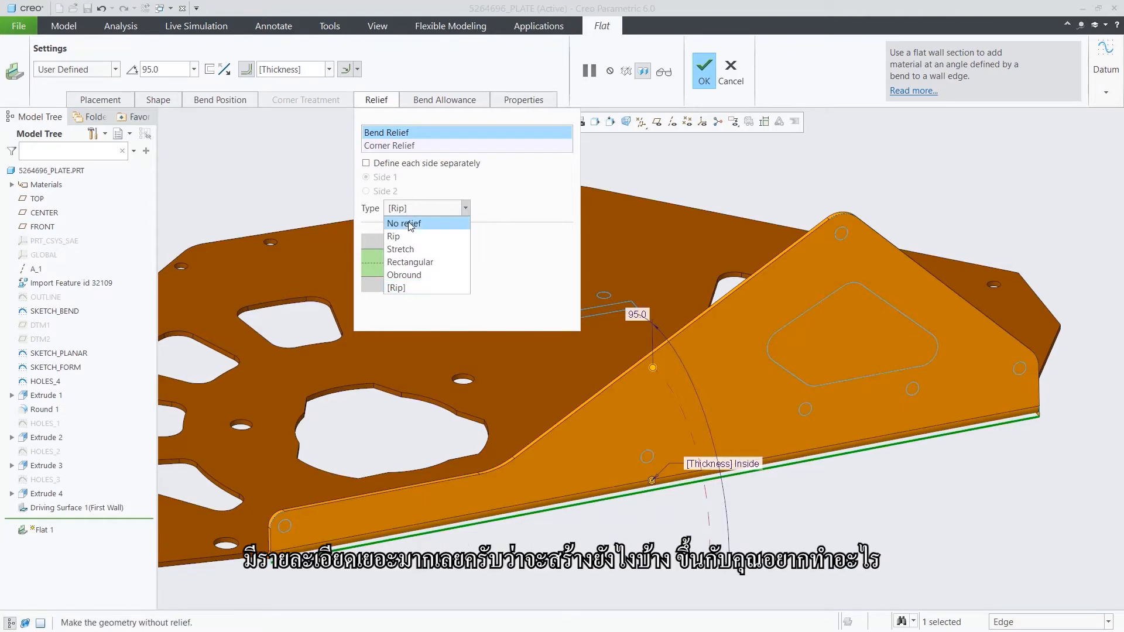
click(409, 224)
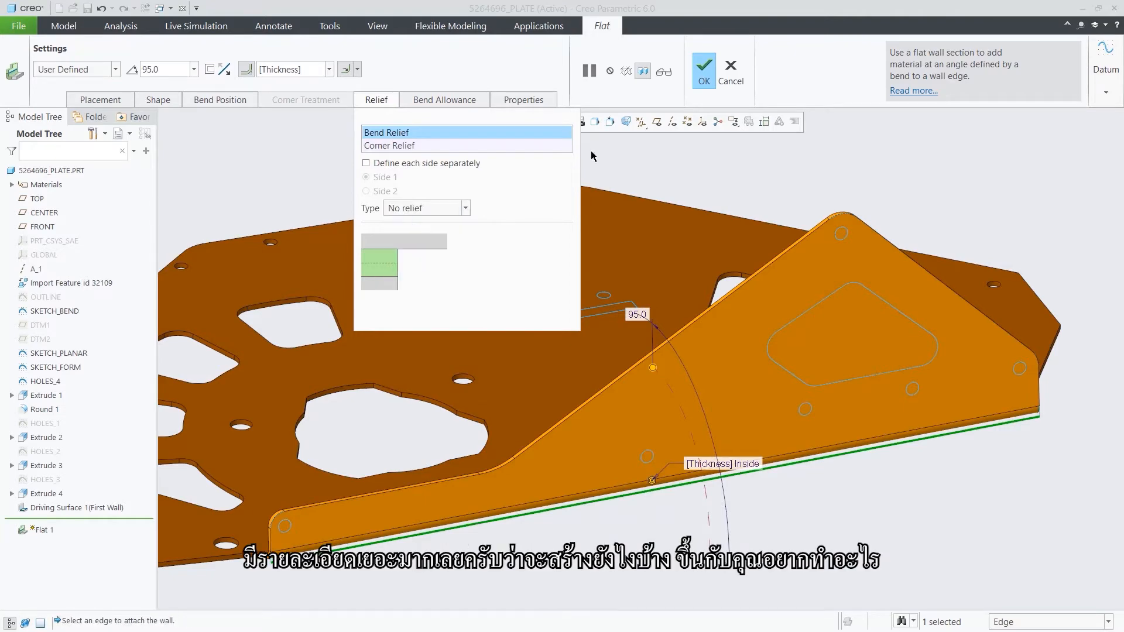
click(706, 73)
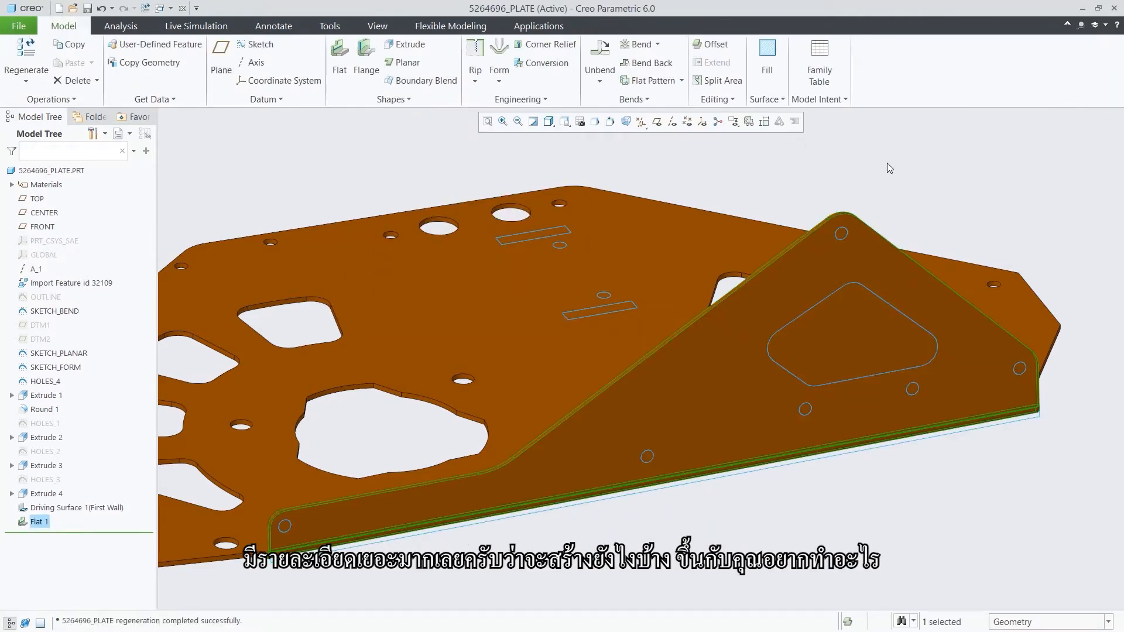
Step: Clear the selection and hide the SKETCH_PLANAR curve
click(900, 165)
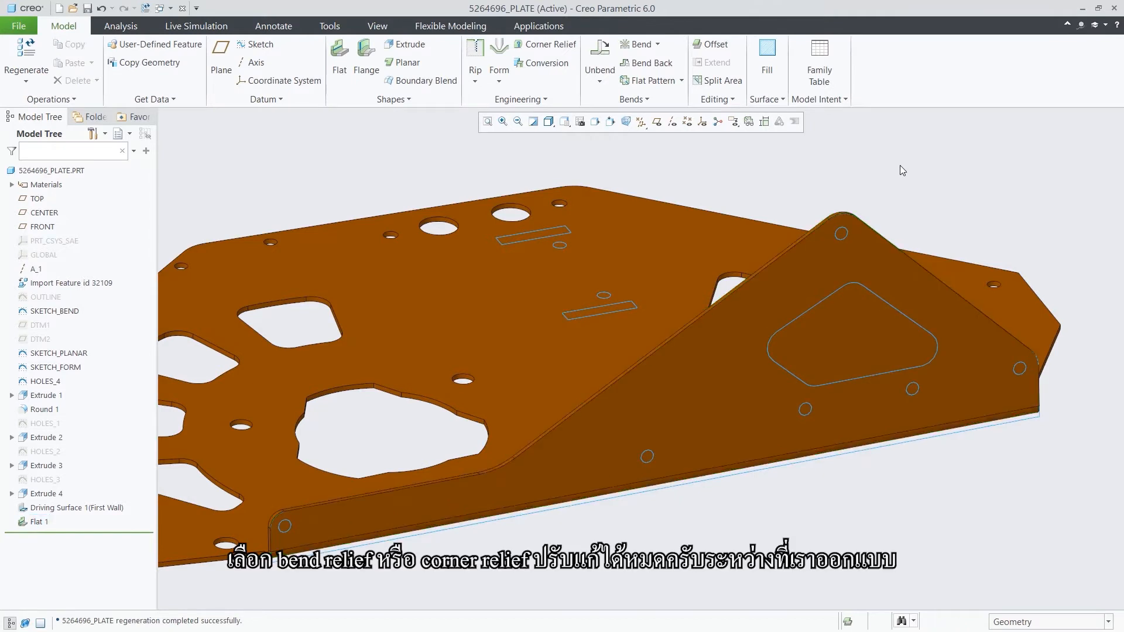
click(78, 350)
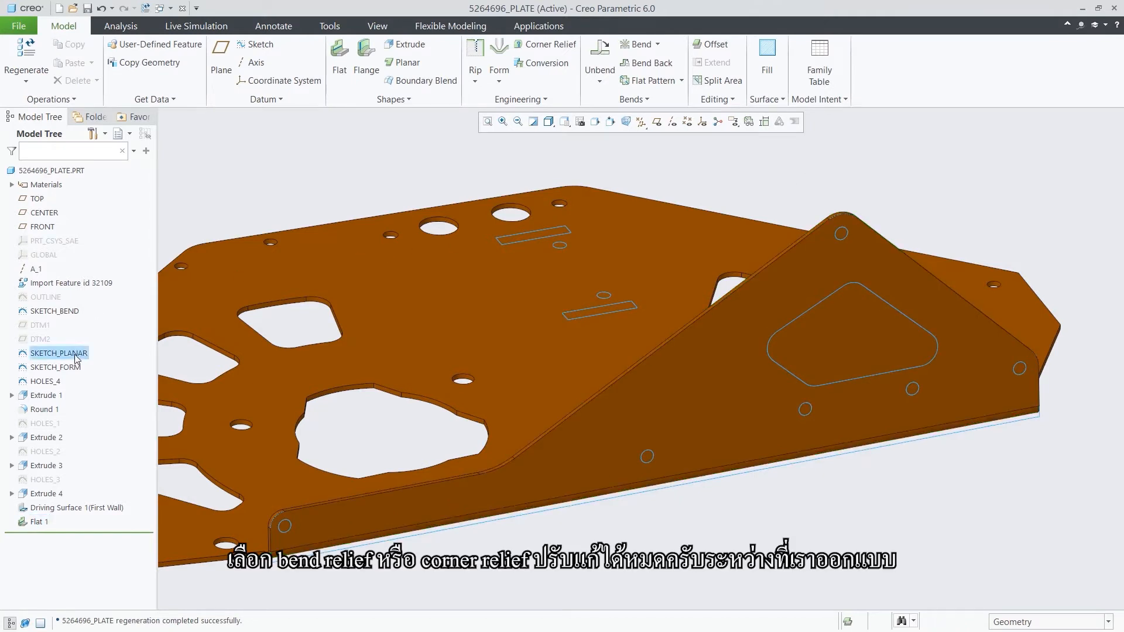
click(97, 316)
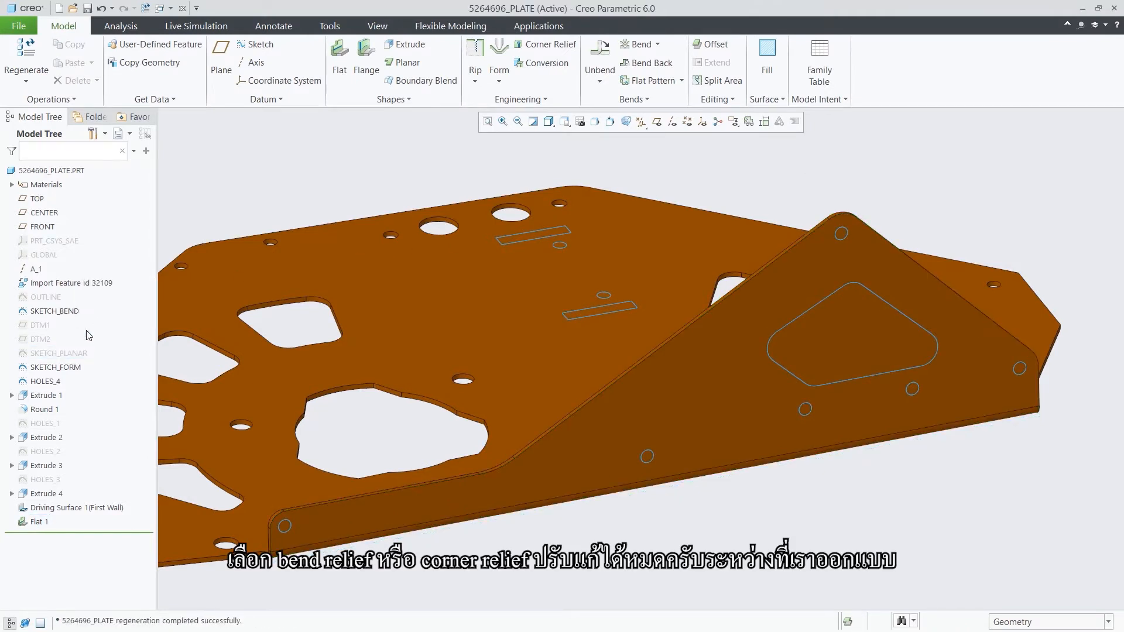
Step: Cut the holes of the HOLES_4 sketch through the new wall with an Extrude that removes material To Next
click(55, 381)
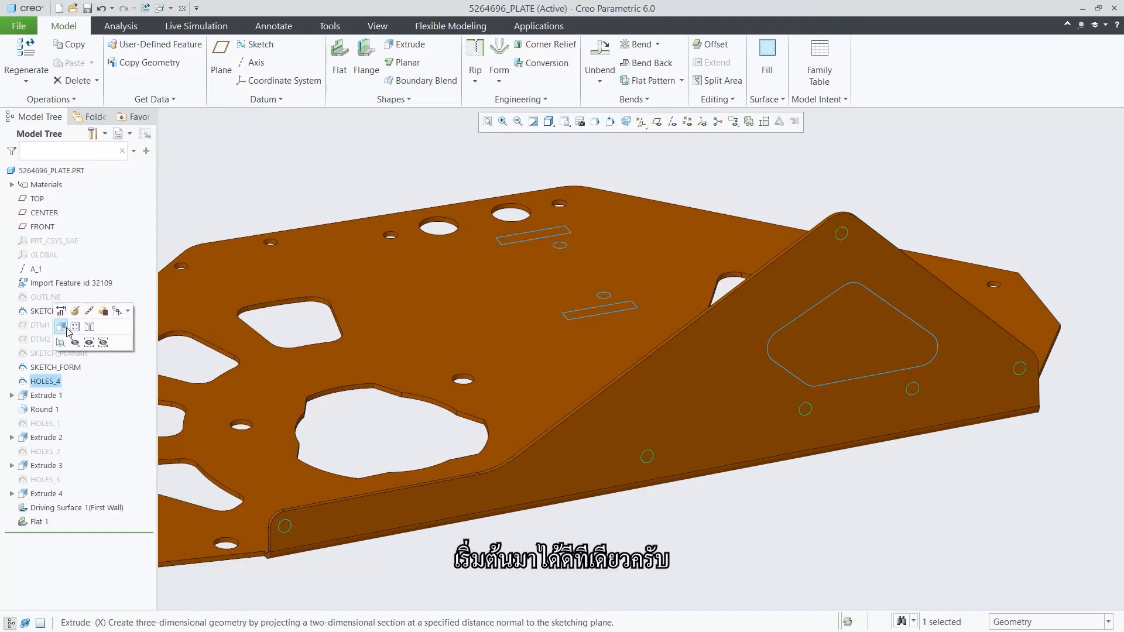
click(62, 327)
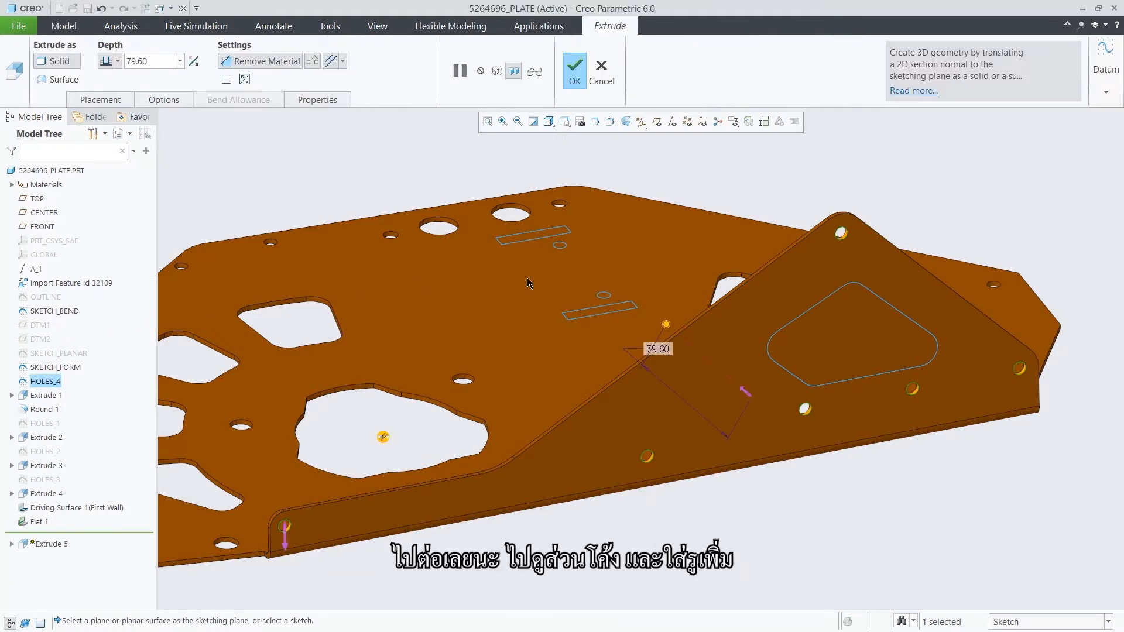
right_click(668, 327)
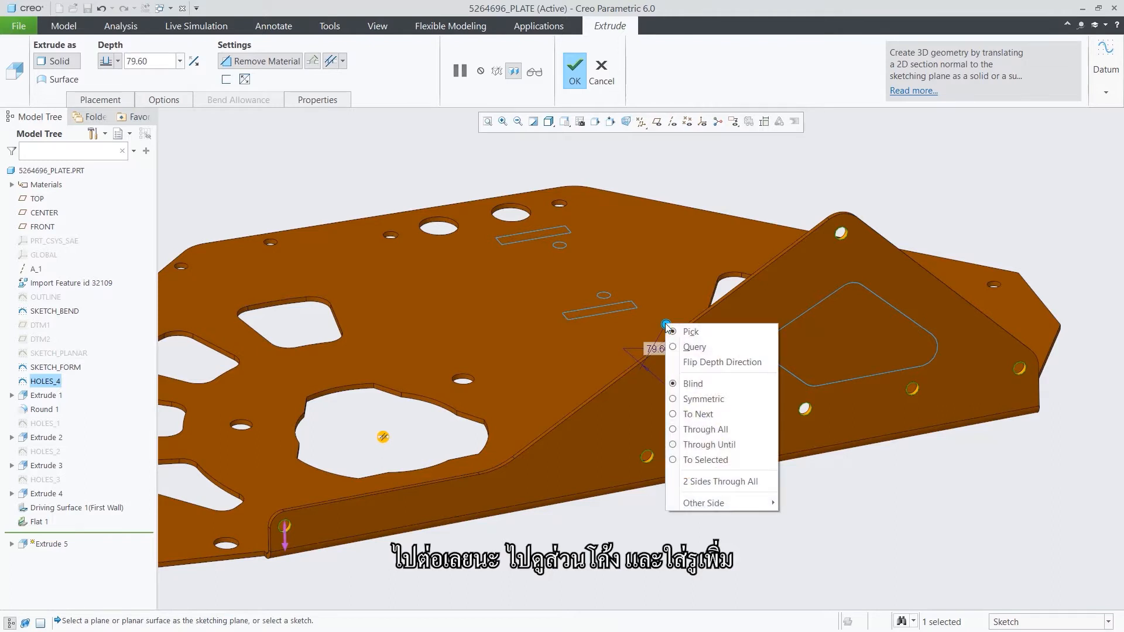
click(701, 414)
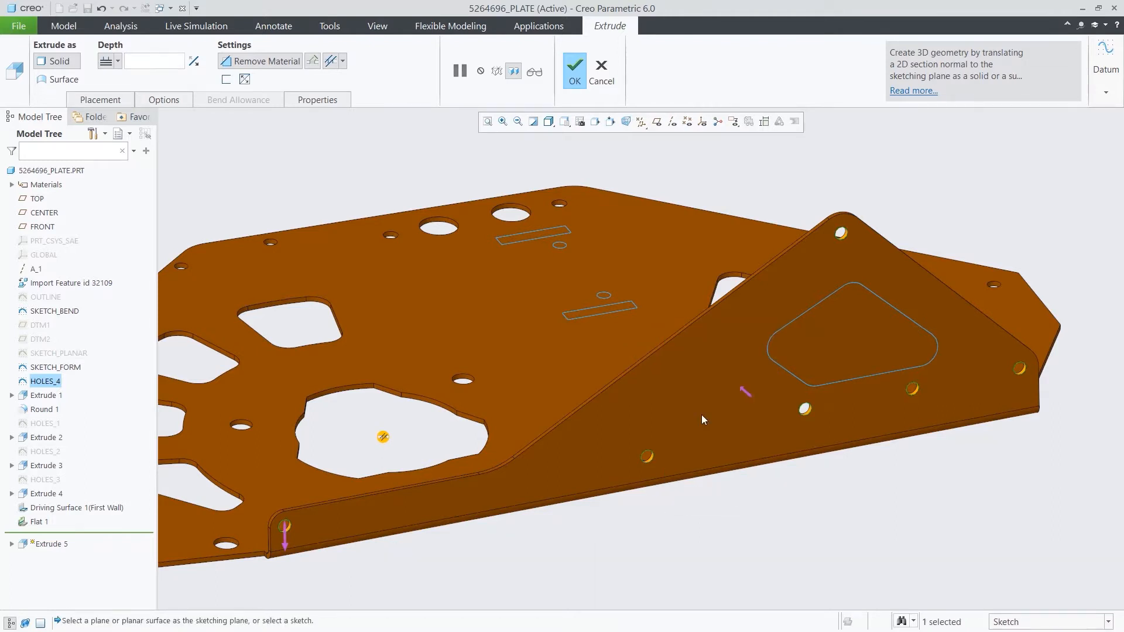
click(574, 70)
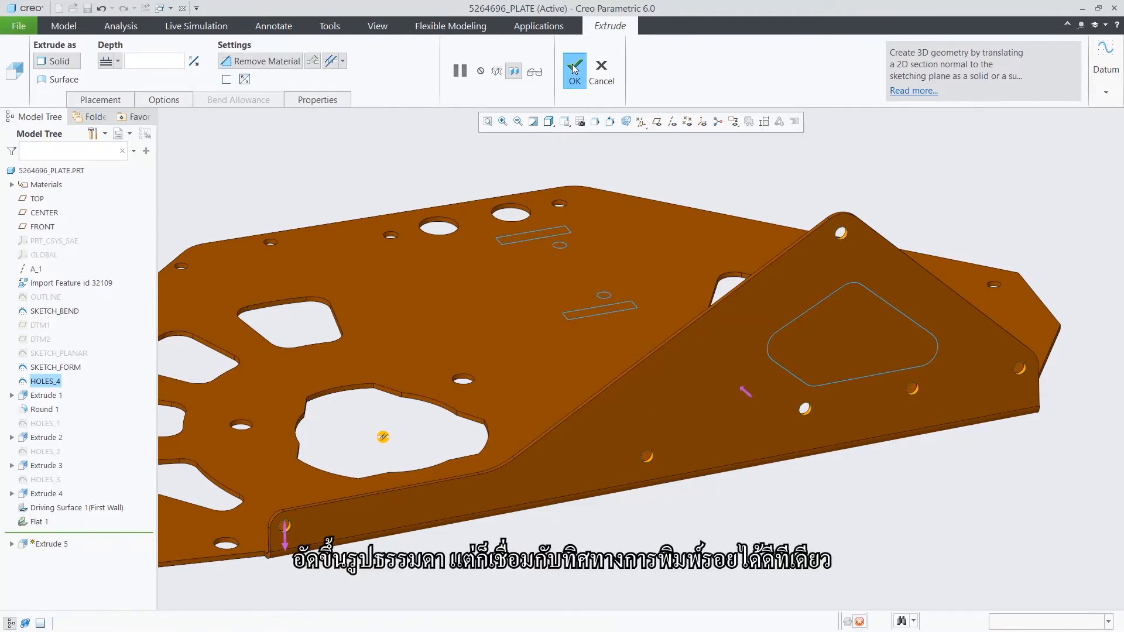
click(867, 170)
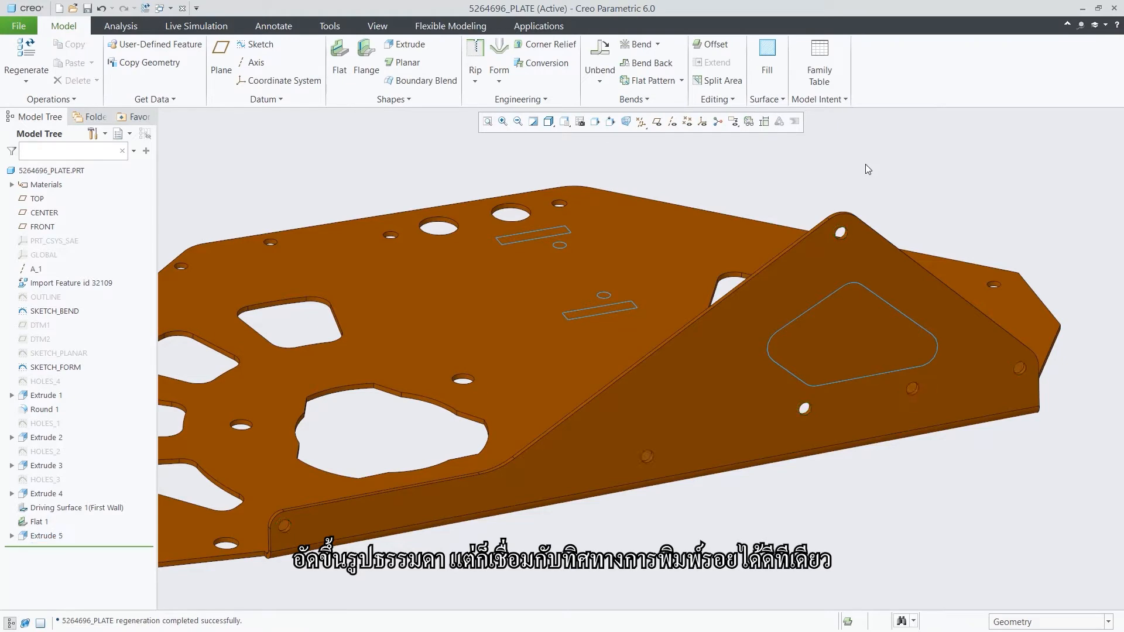
Step: Start an I-shaped flange wall on the three connected outer plate edges beside the flat wall's end
key(ctrl+d)
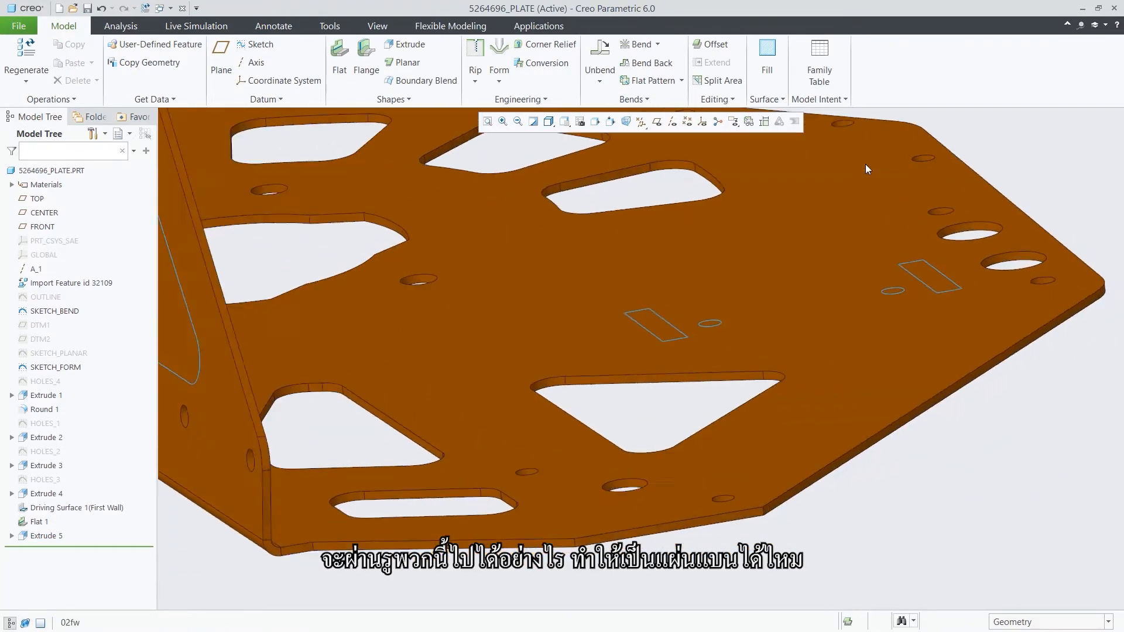
click(366, 59)
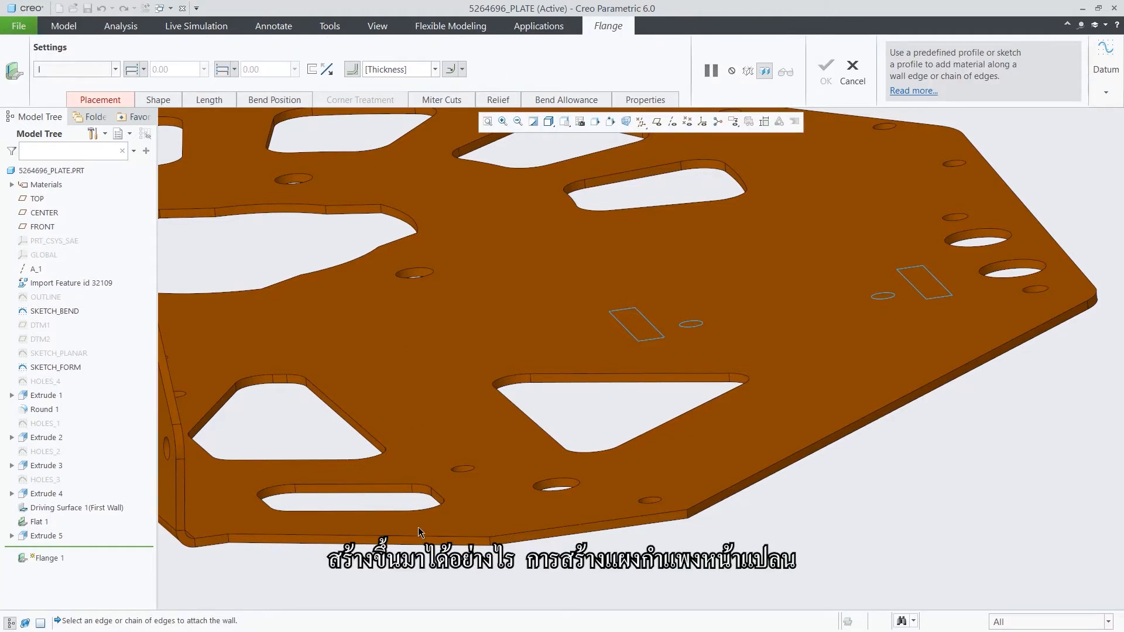
click(421, 548)
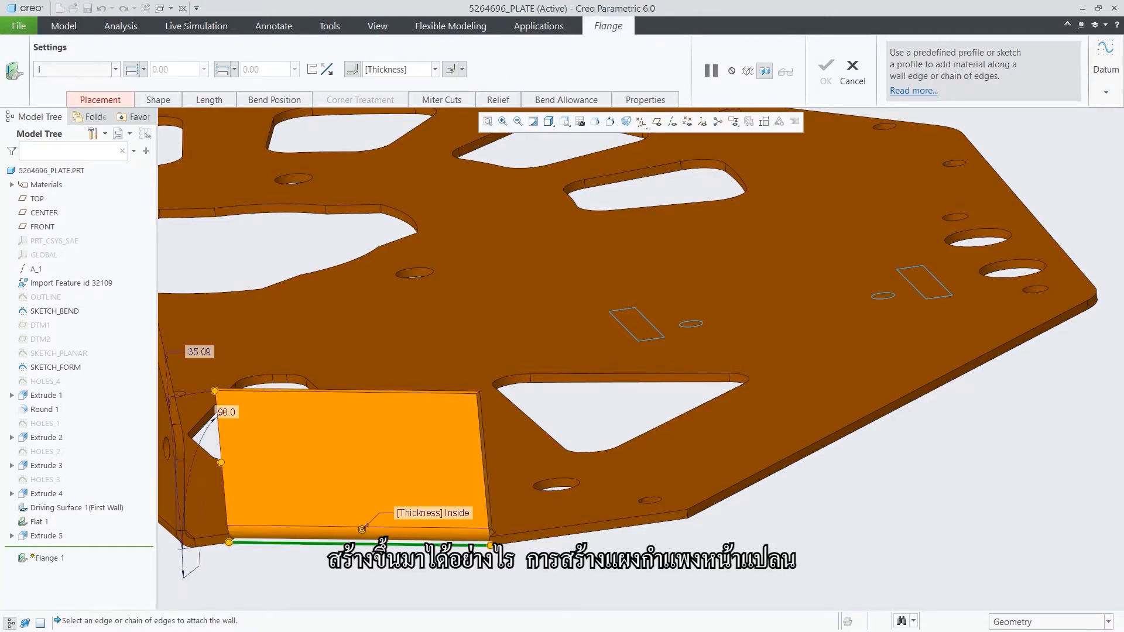
ctrl+click(566, 541)
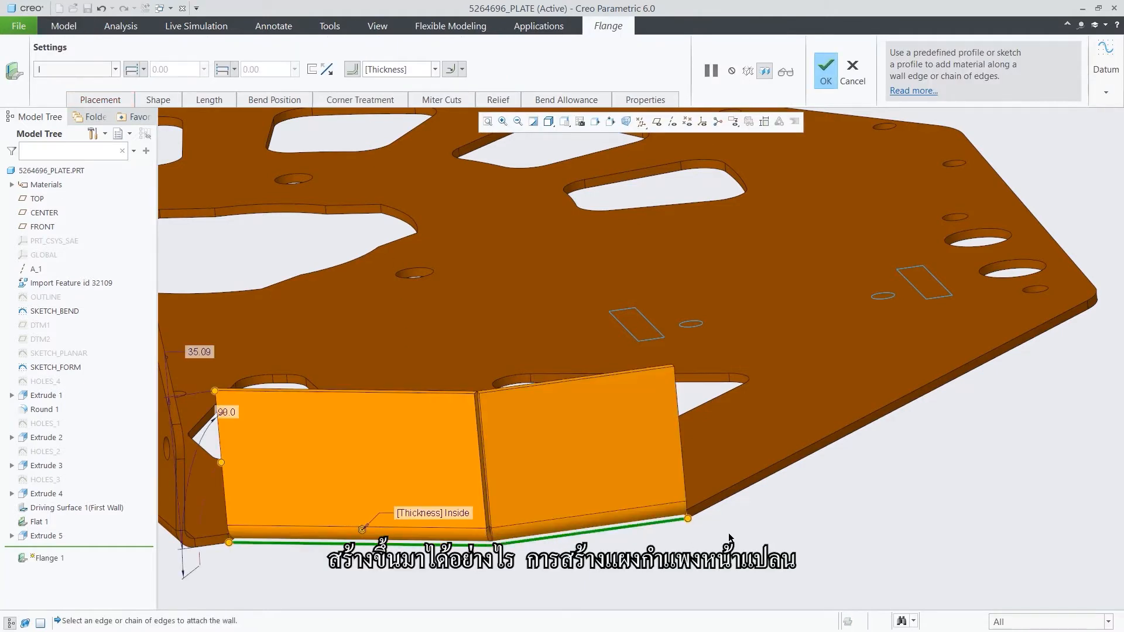
ctrl+click(754, 490)
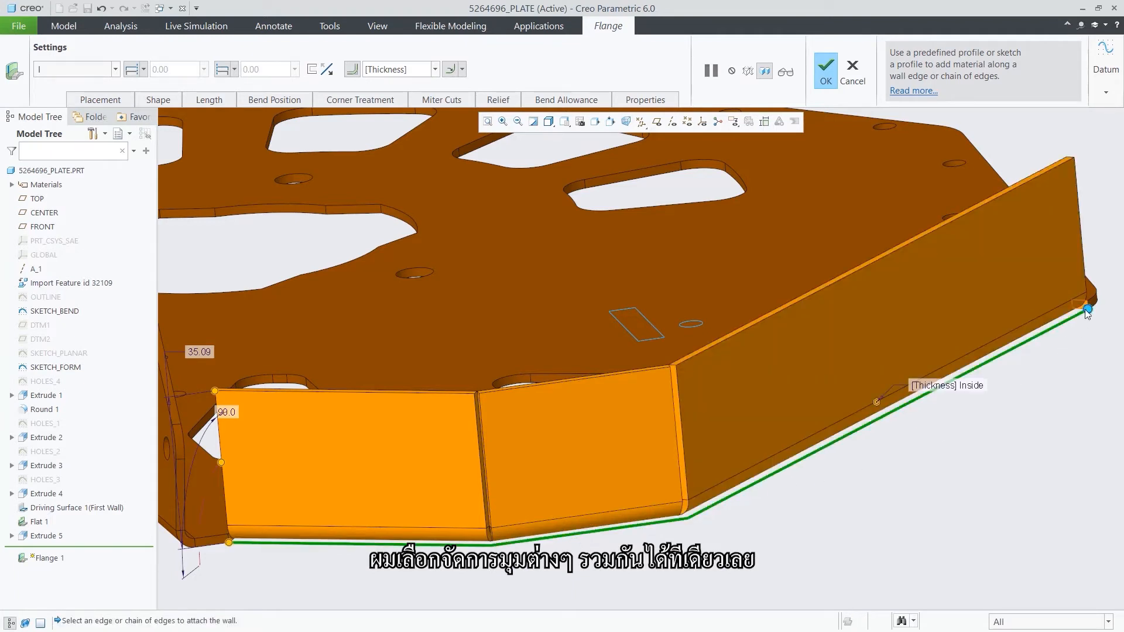
Step: Set the flange's end offsets to -50 on the long edge's far end and -10 on the end nearest the flat wall
drag(1088, 309, 994, 359)
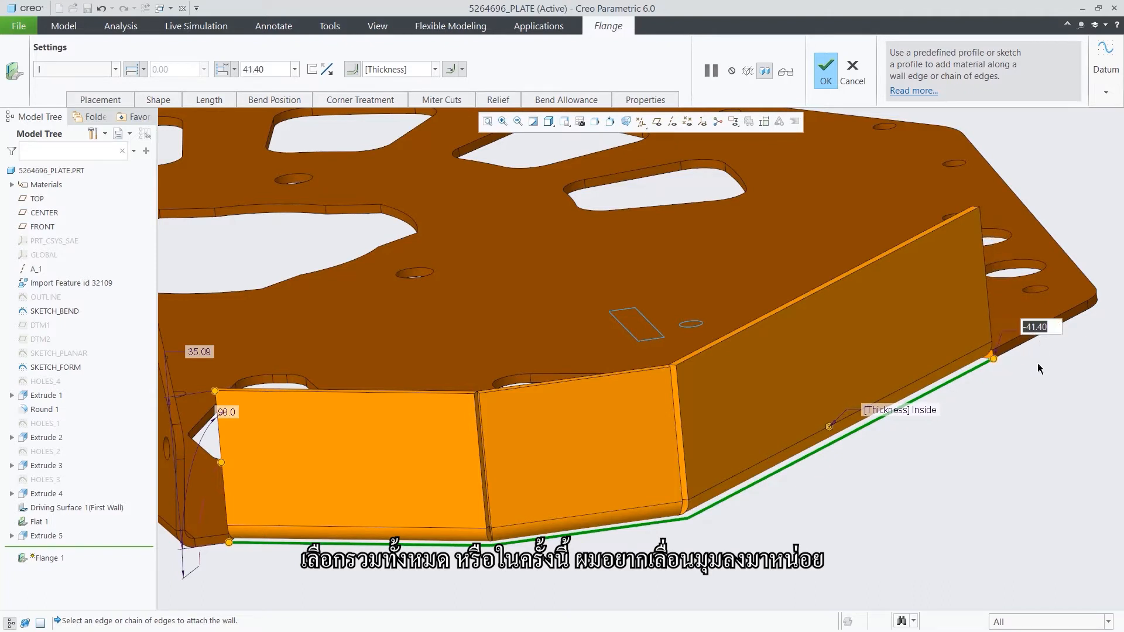
text(-50)
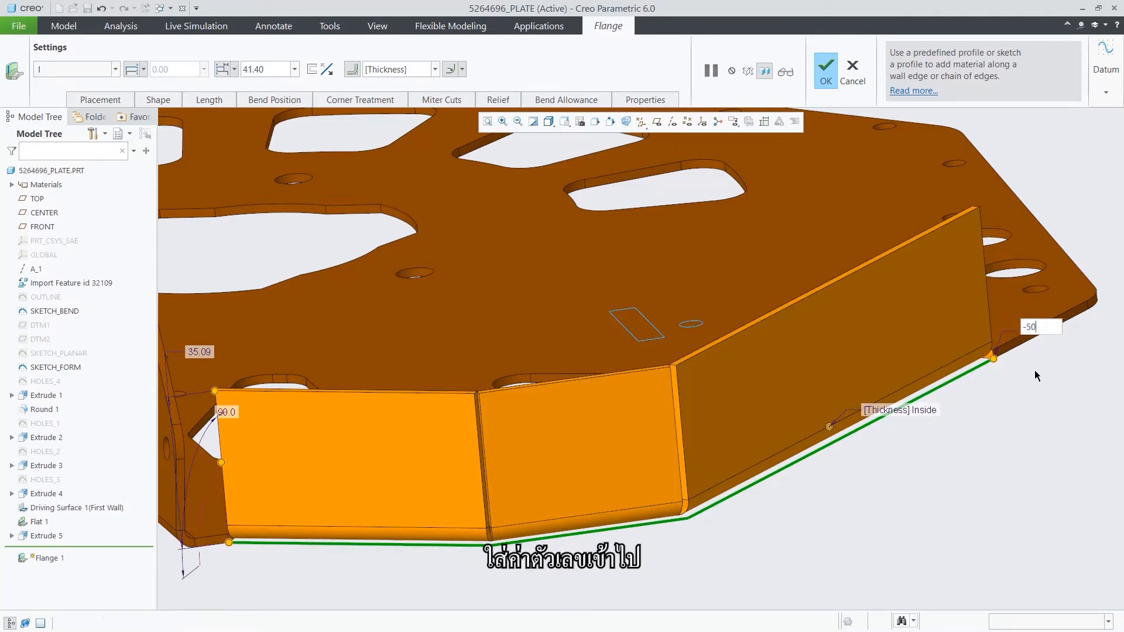
key(Return)
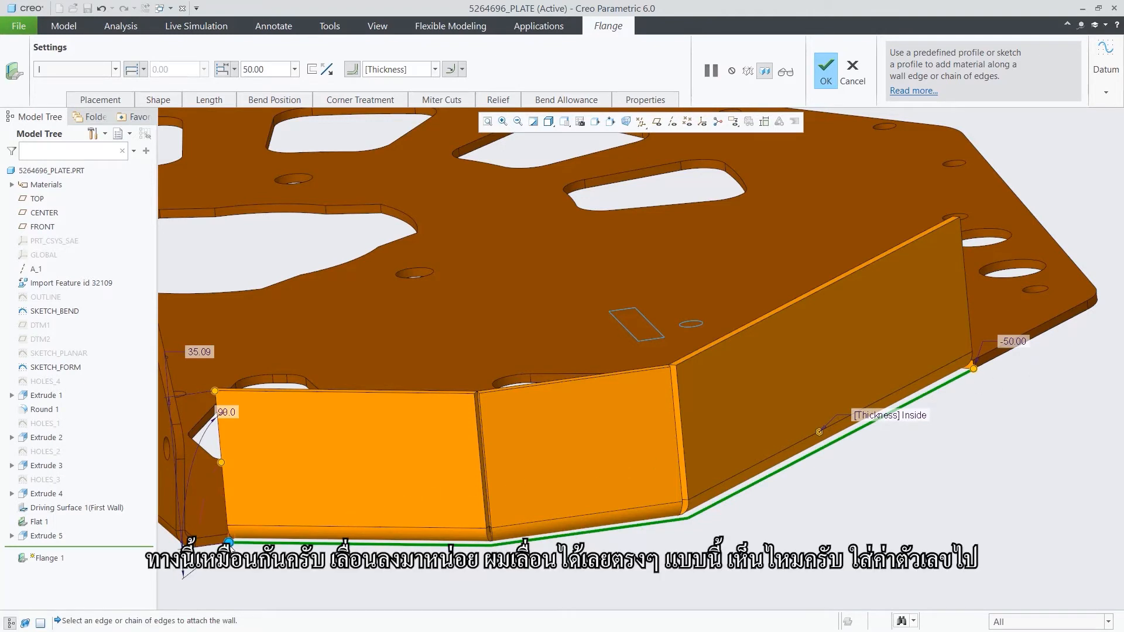
drag(241, 545, 275, 544)
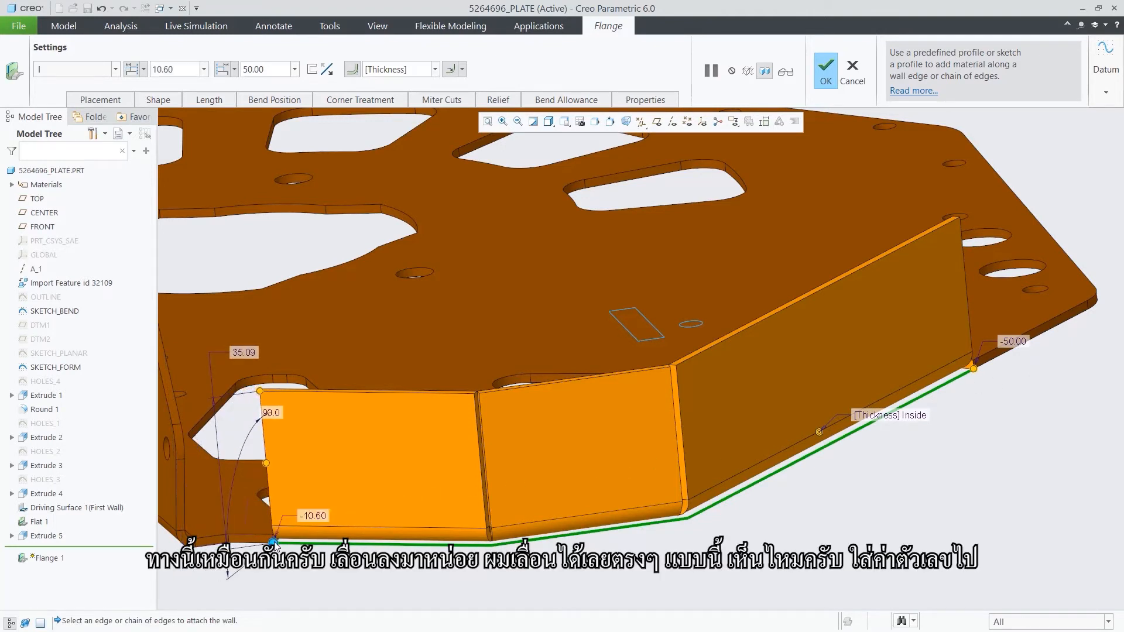
double_click(308, 519)
text(-)
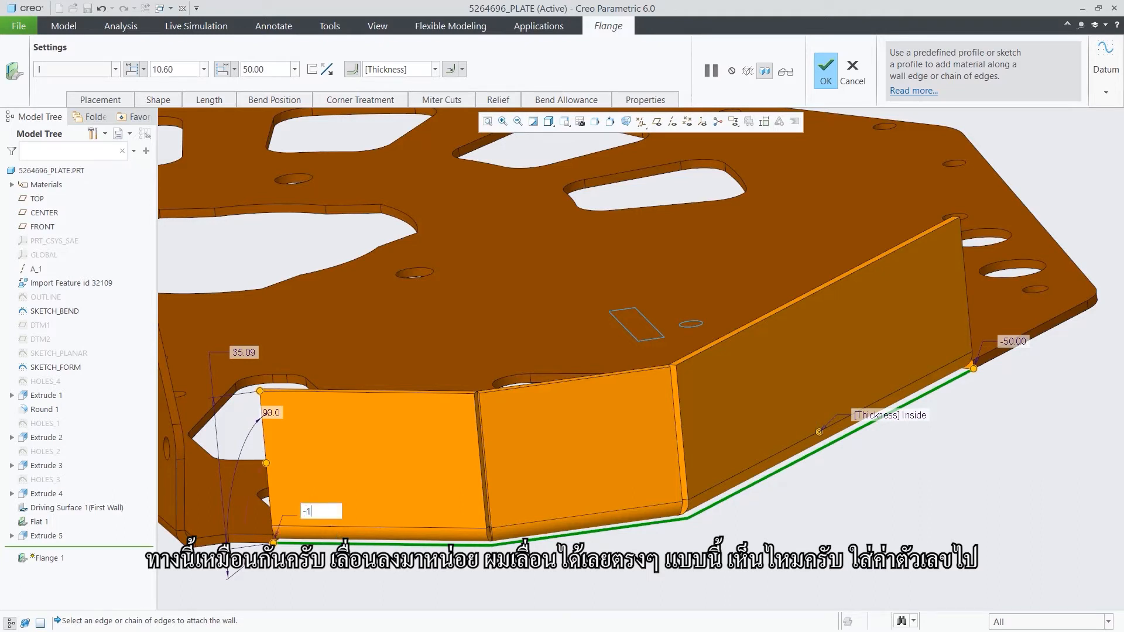
text(10)
key(Return)
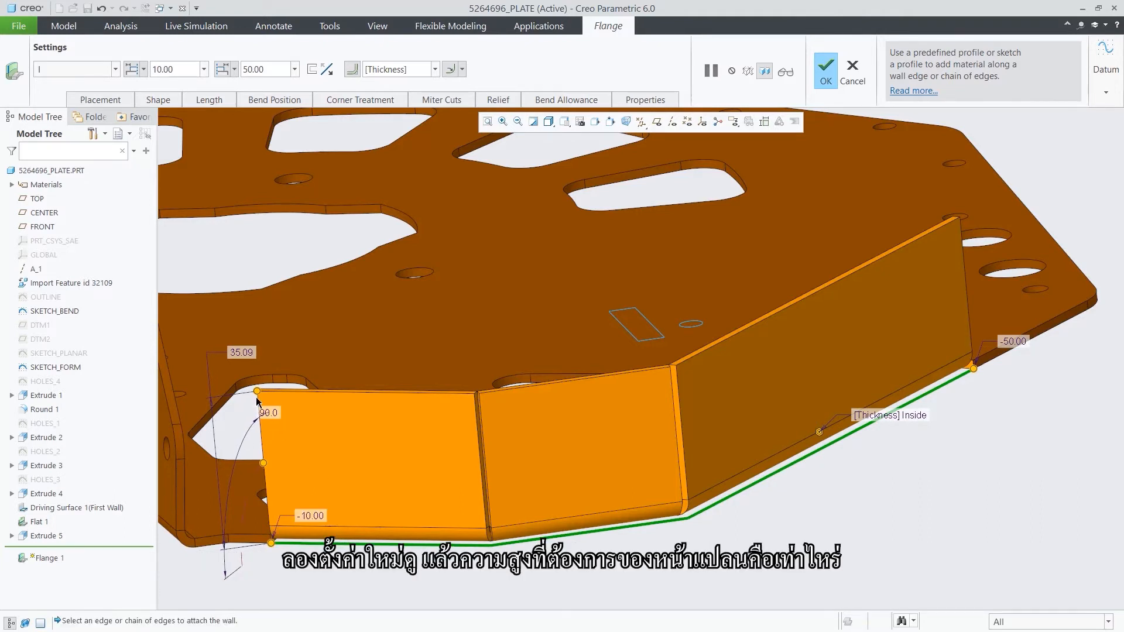
Step: Shorten the flange wall and set its height to 8
drag(257, 392, 259, 461)
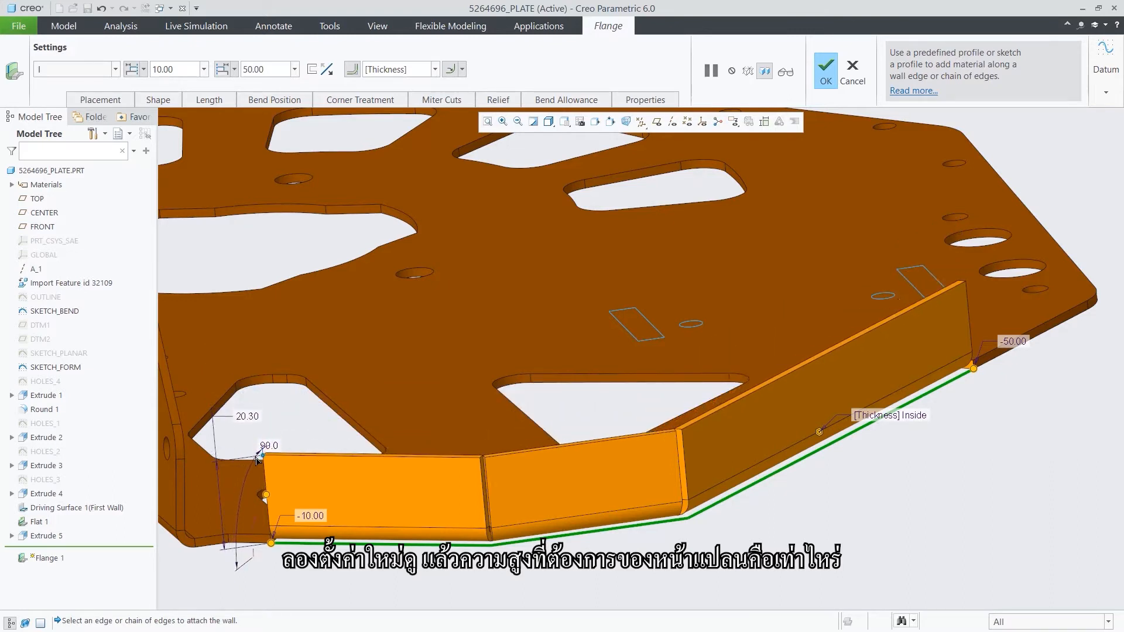
double_click(248, 415)
text(8)
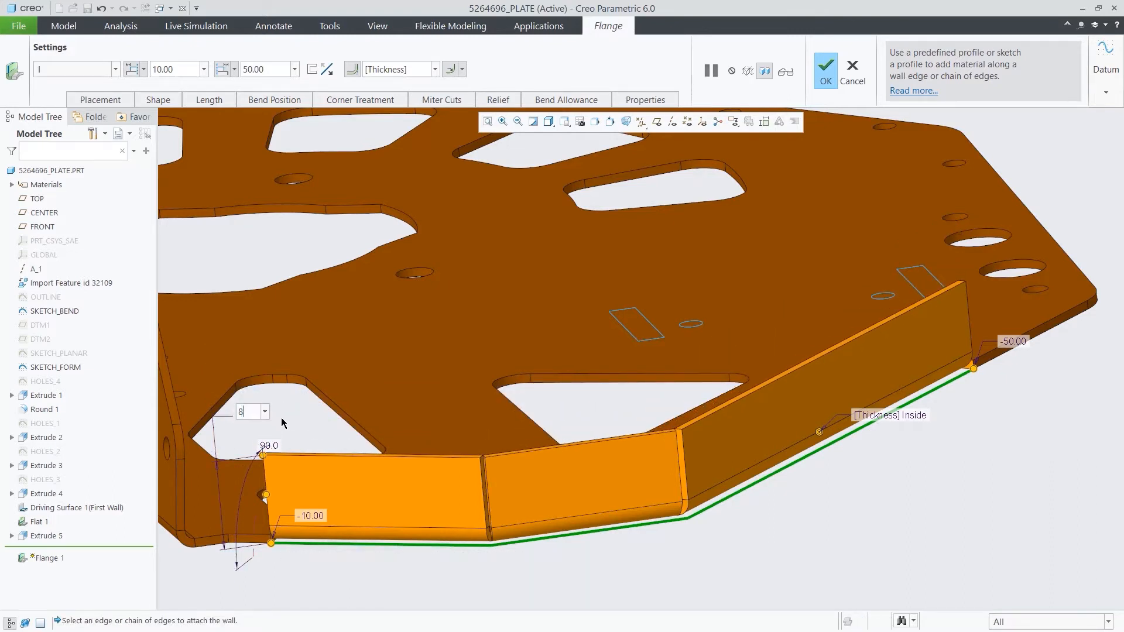
key(Return)
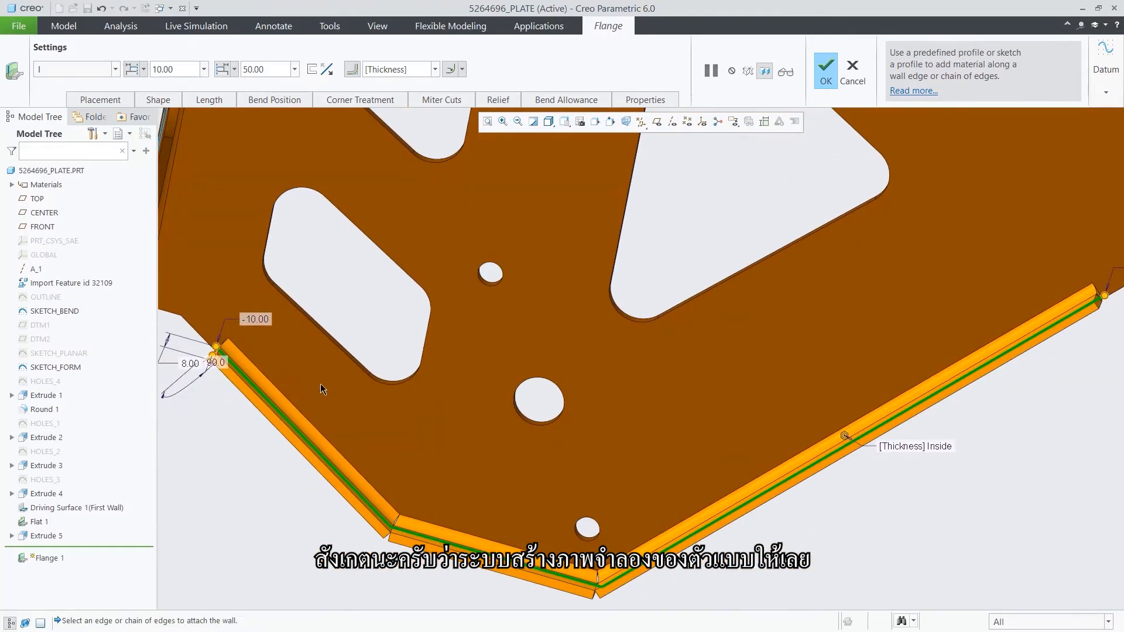
Step: Set the flange's bend relief type to Rectangular with a Blind depth
click(496, 100)
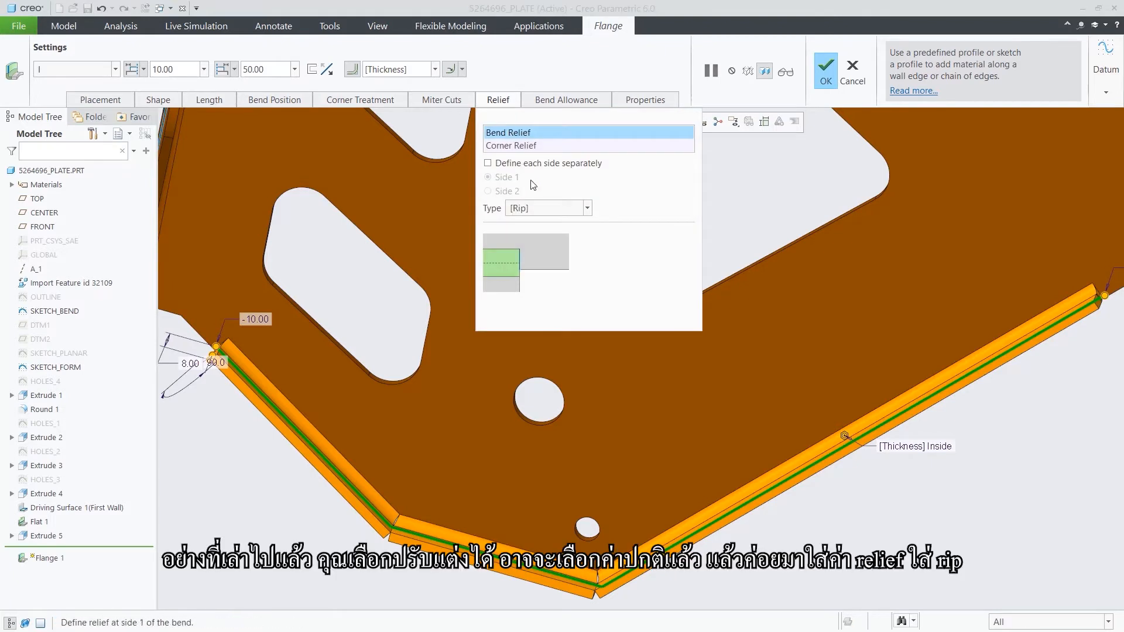
click(537, 209)
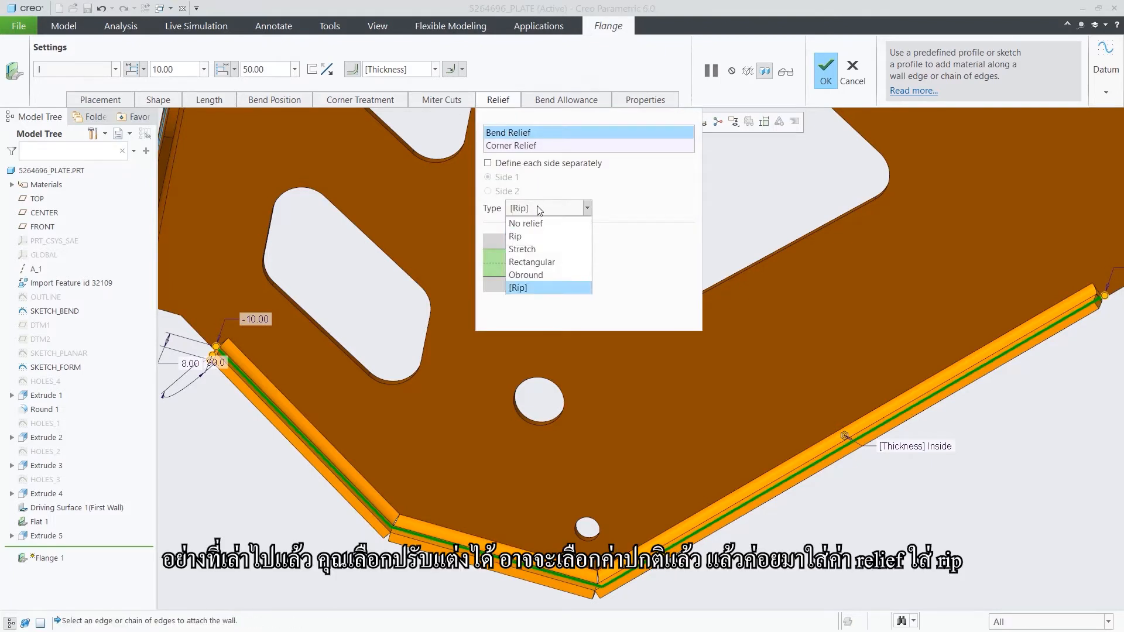
click(546, 262)
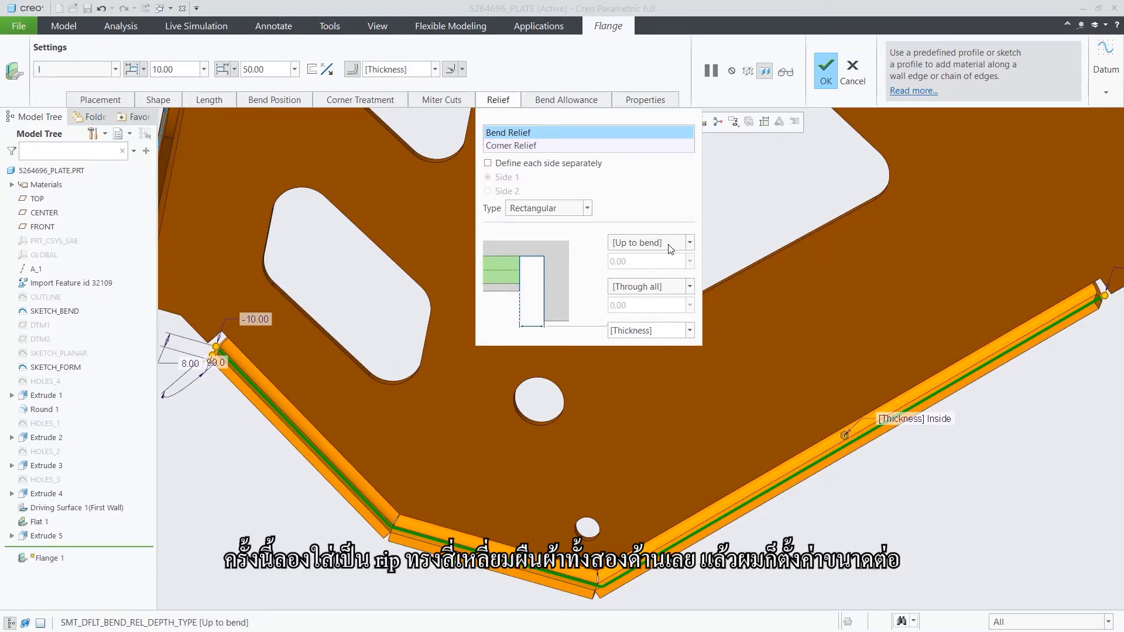
click(668, 244)
click(661, 257)
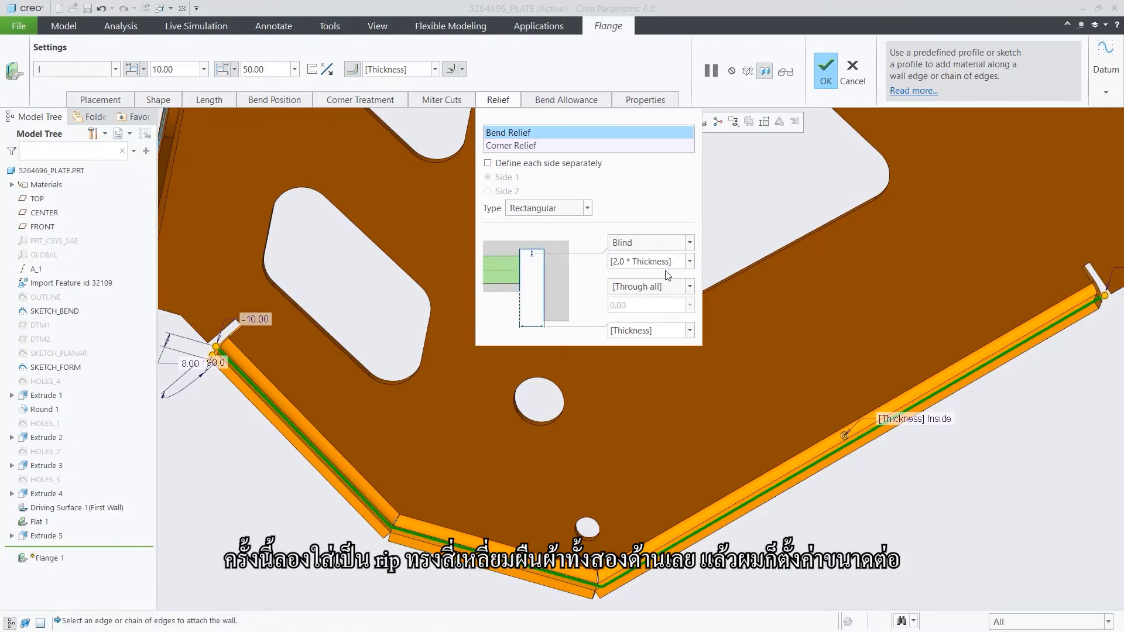
Step: Set the flange's rectangular bend relief to a depth of 3 and a width of 5
key(BackSpace)
key(Return)
click(665, 331)
key(BackSpace)
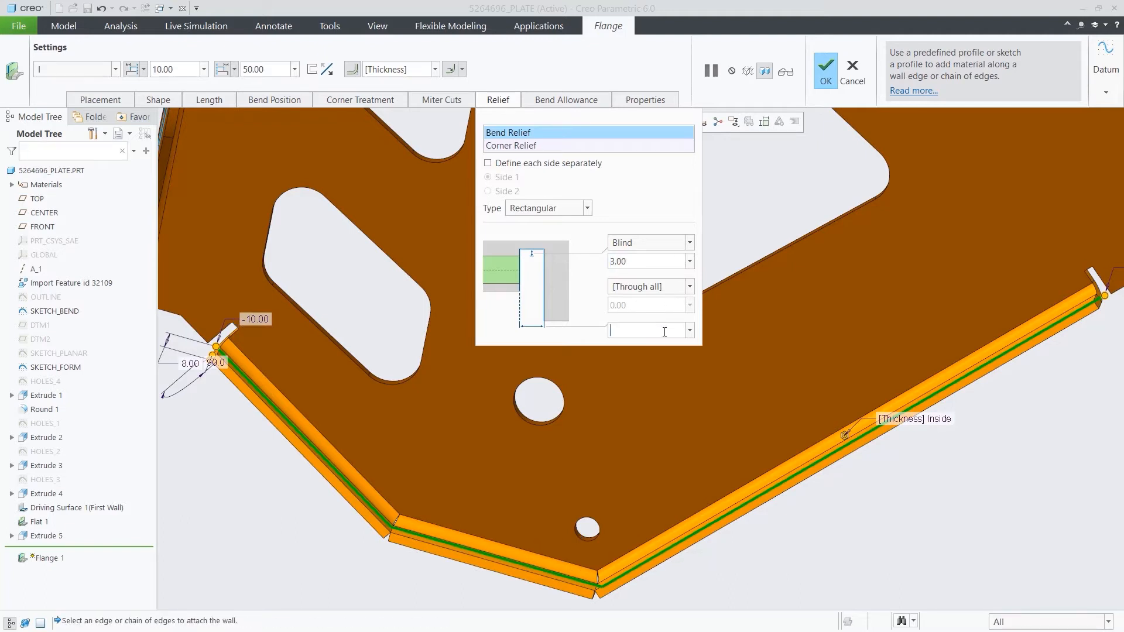
key(Return)
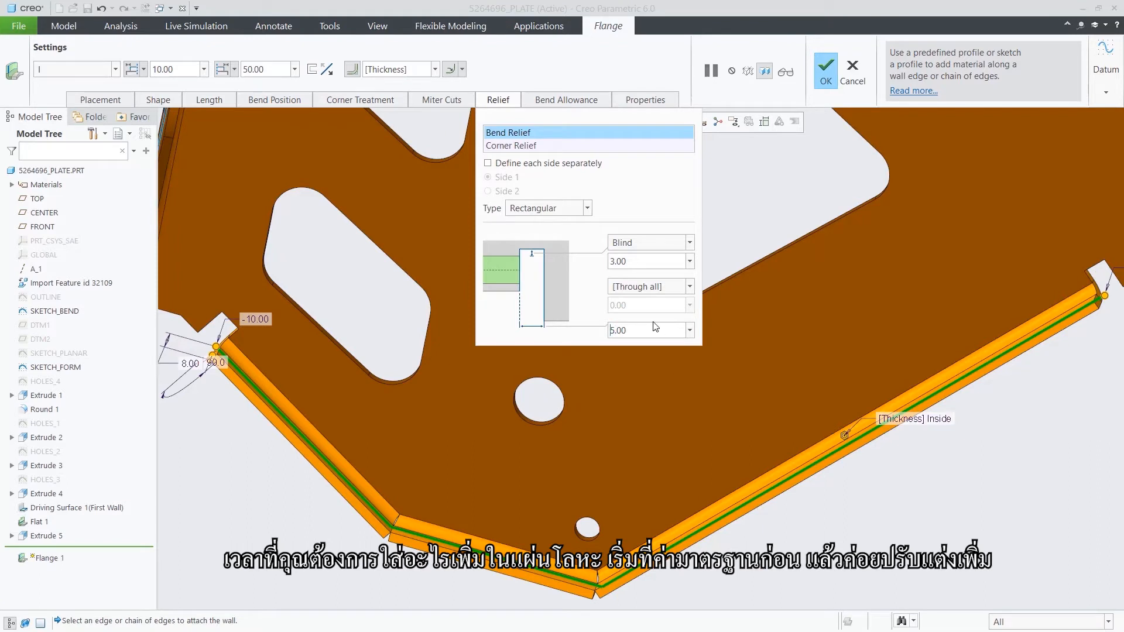
Step: Set the flange's corner relief to Obround with a depth of 3 and a width of 2, and complete the flange
click(507, 147)
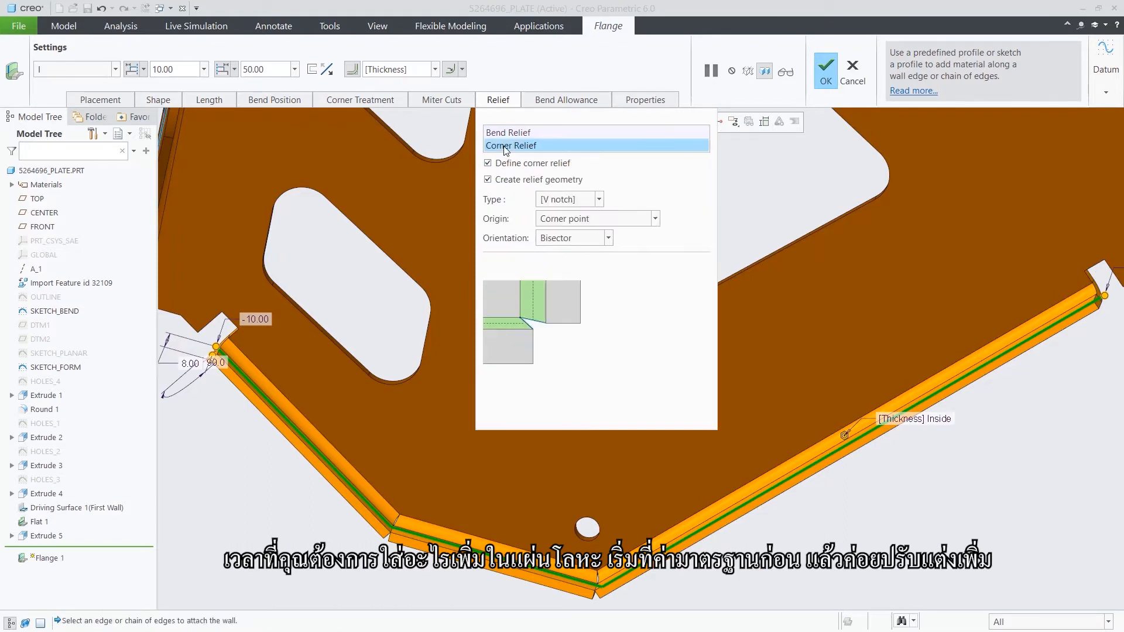
click(567, 201)
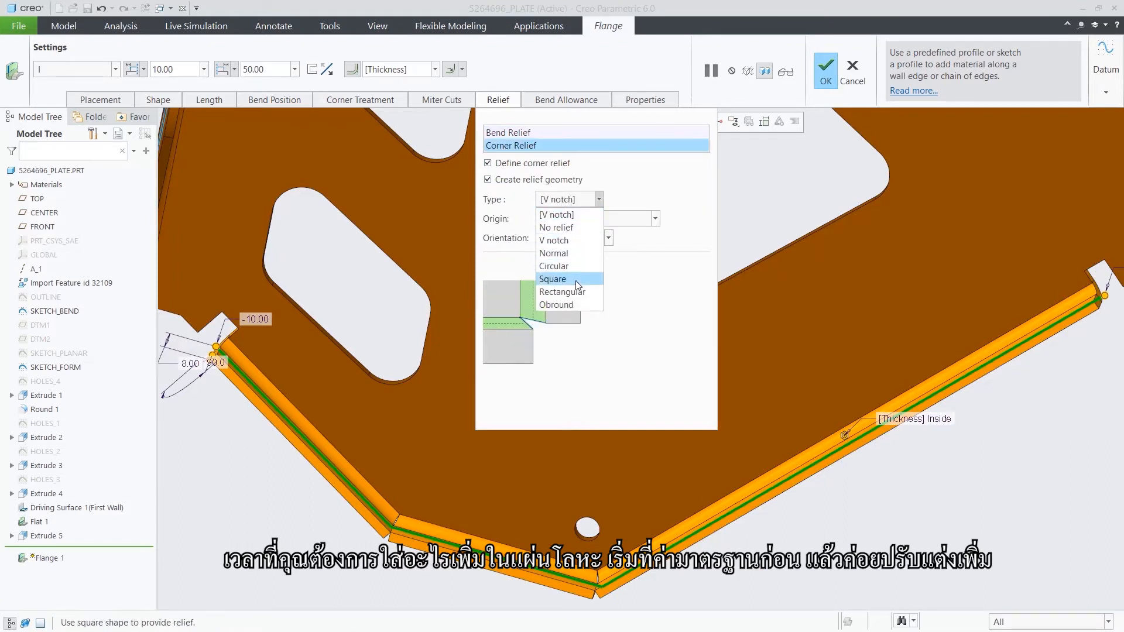
click(572, 305)
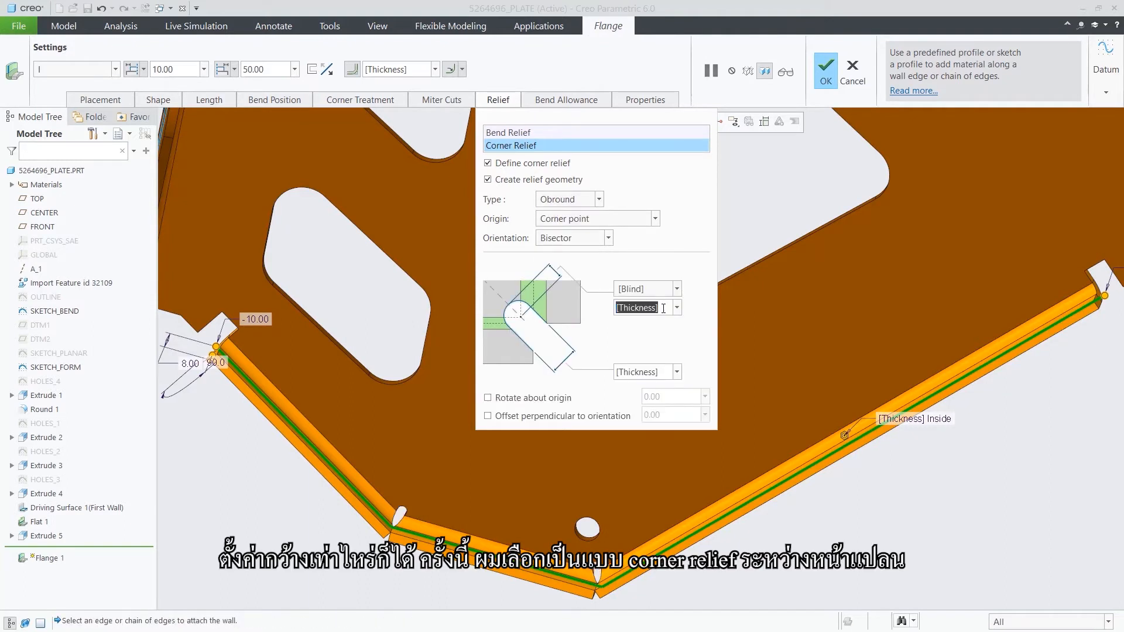
key(BackSpace)
text(3)
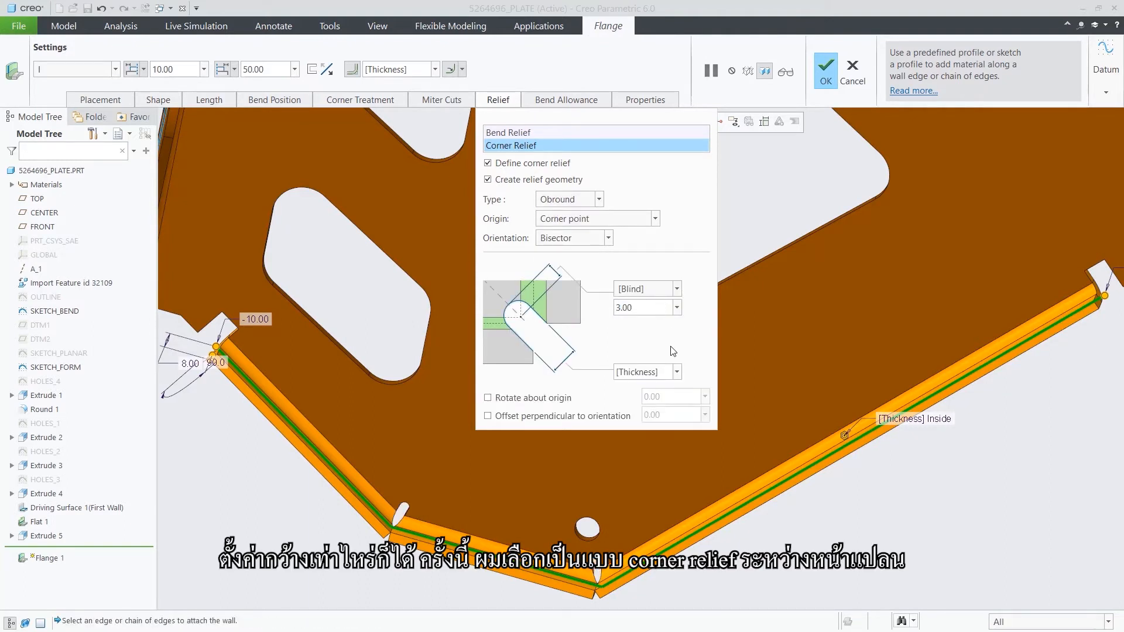
click(666, 372)
key(BackSpace)
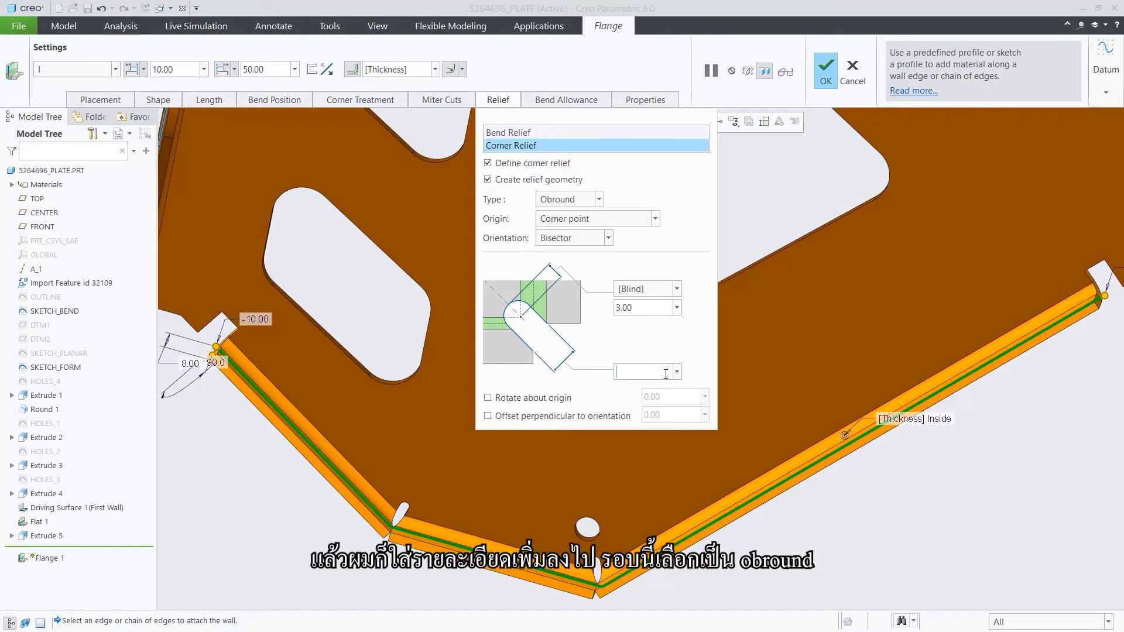
text(2)
key(Return)
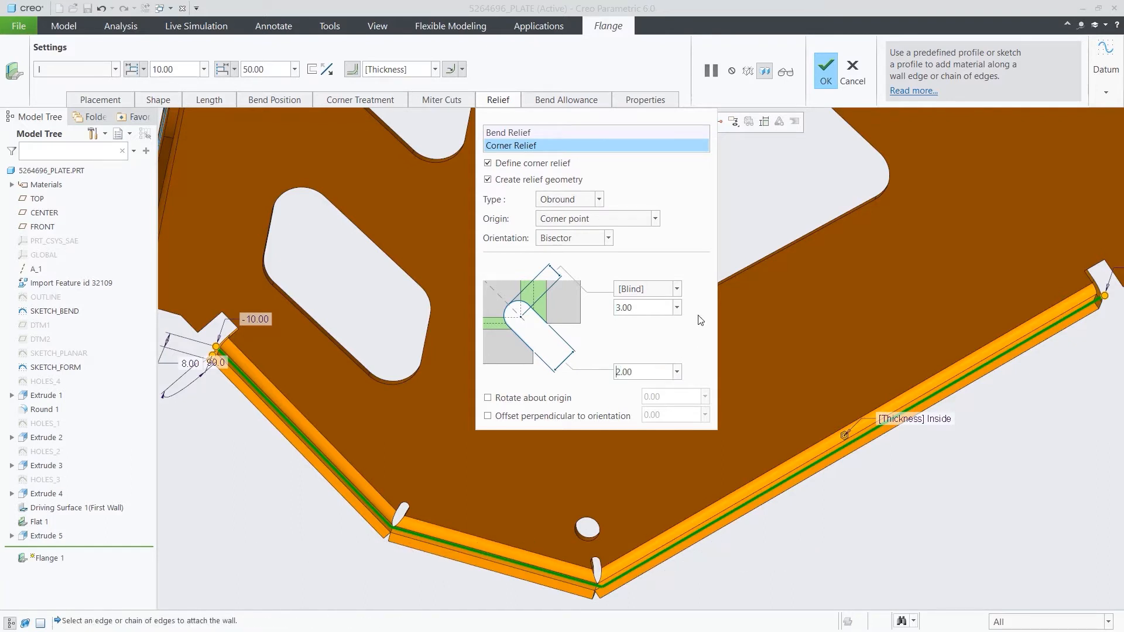
click(826, 73)
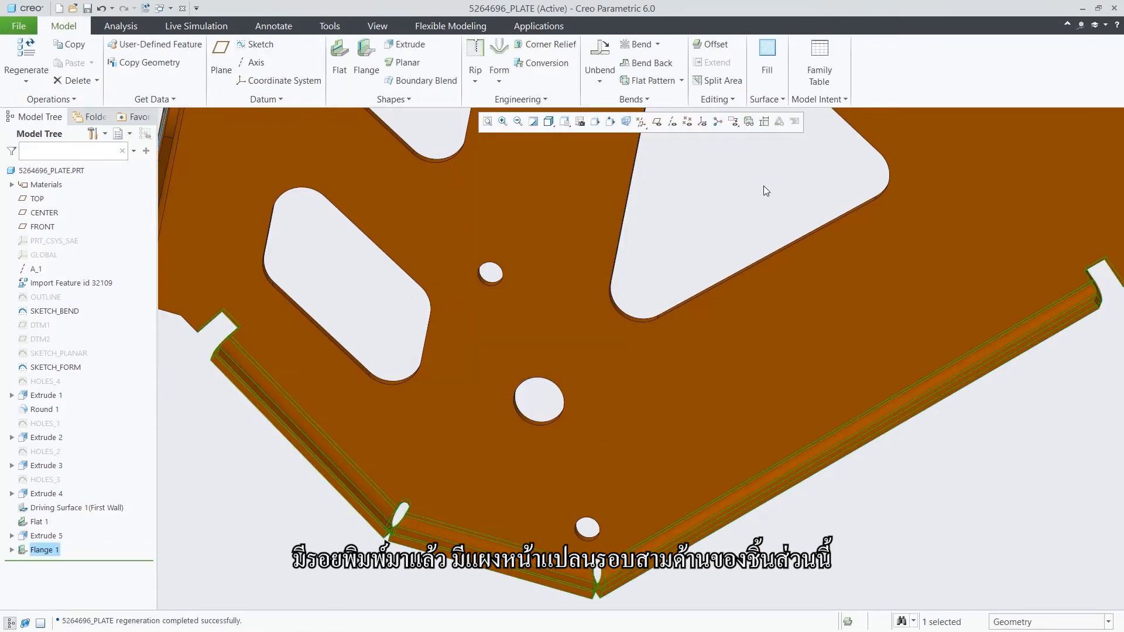
click(765, 186)
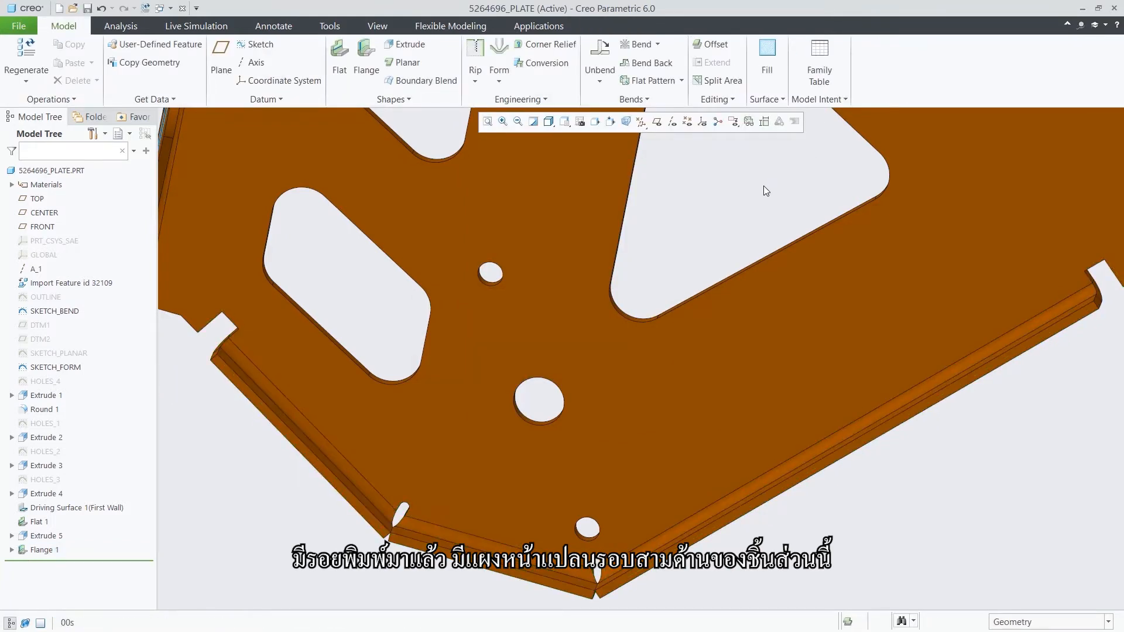
Step: Extrude SKETCH_BEND as a Through All cut, removing its two rectangular slots and two circular holes from the plate
key(ctrl+d)
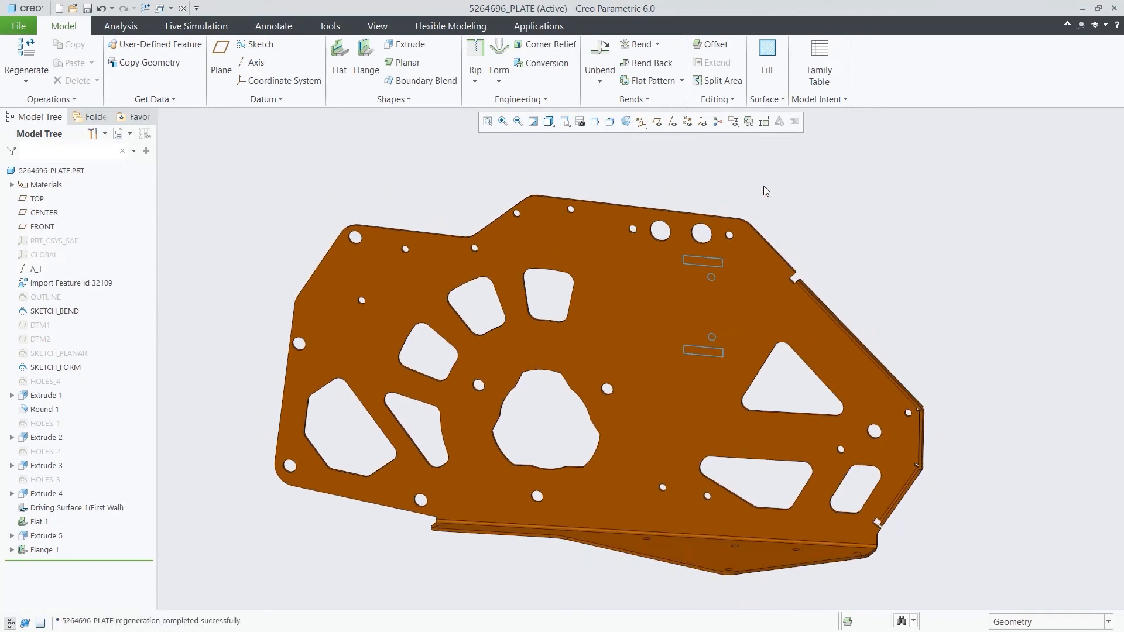
key(F2)
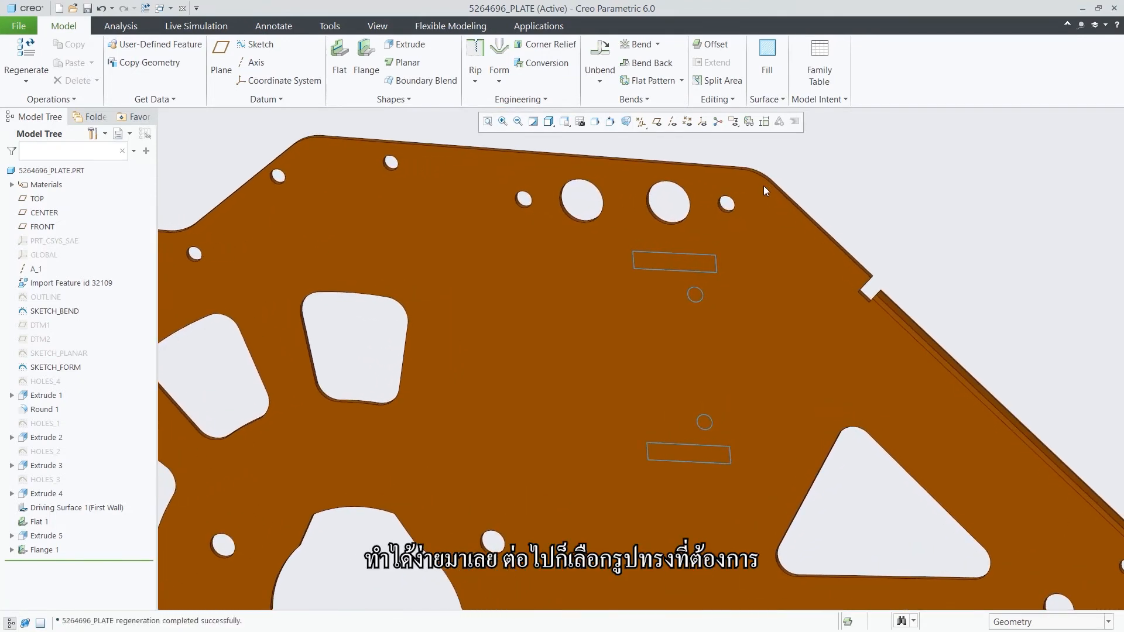
click(67, 313)
click(71, 259)
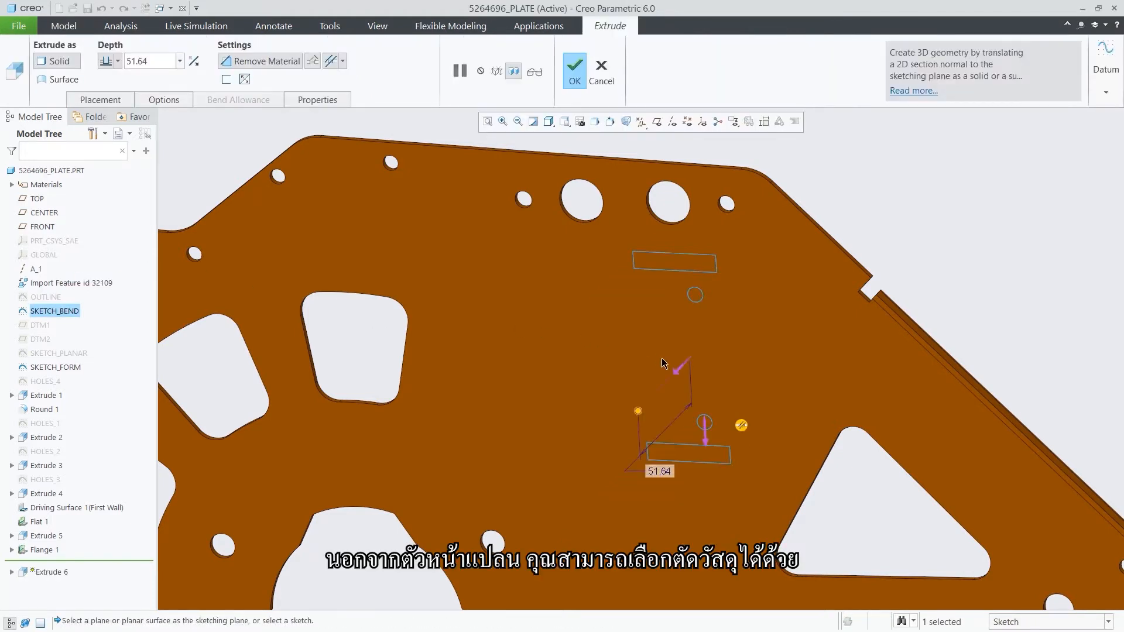
click(683, 372)
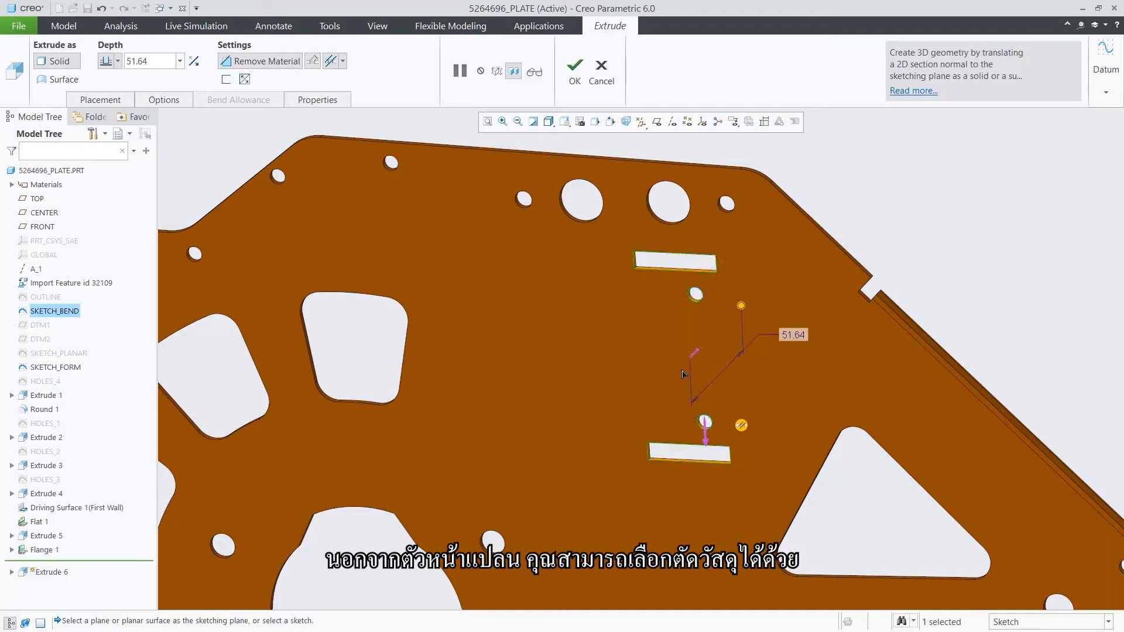
right_click(743, 310)
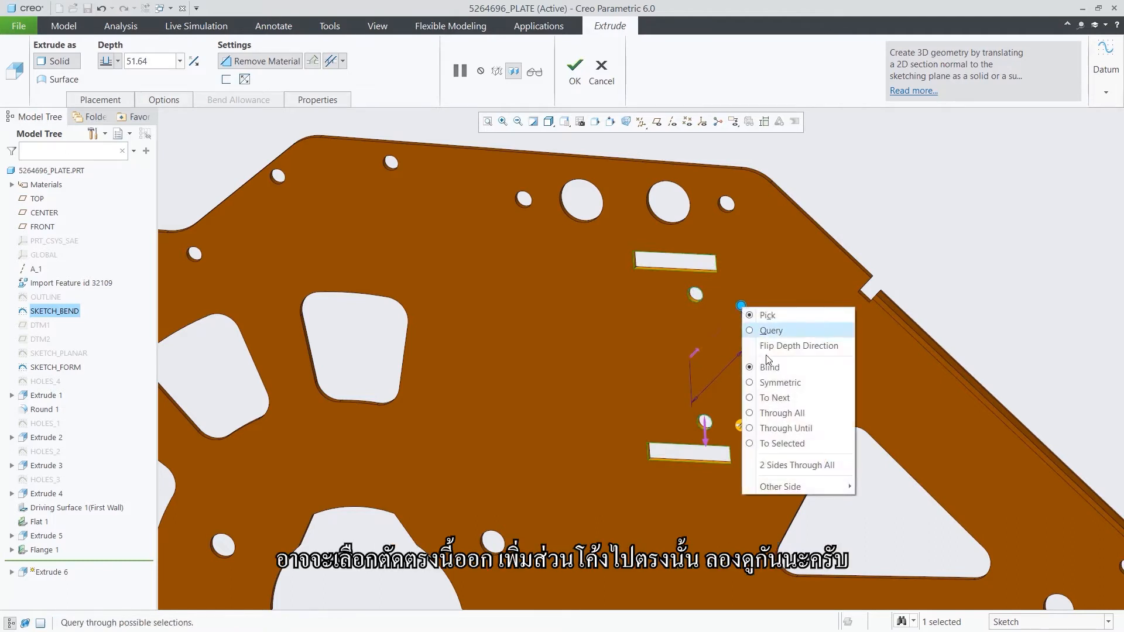
click(787, 413)
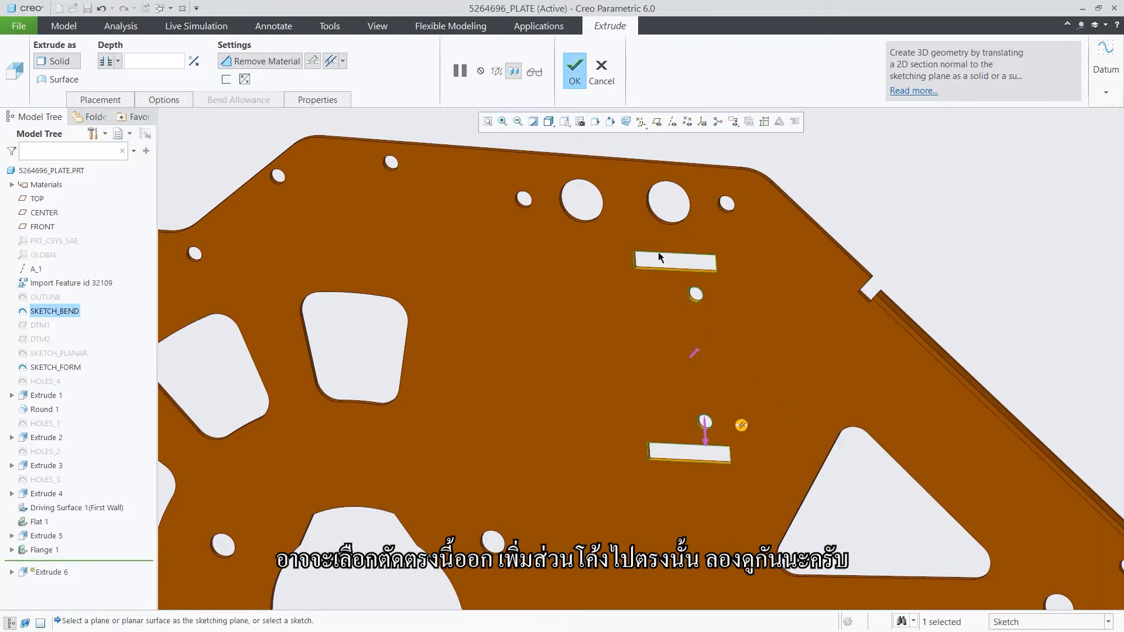
click(575, 69)
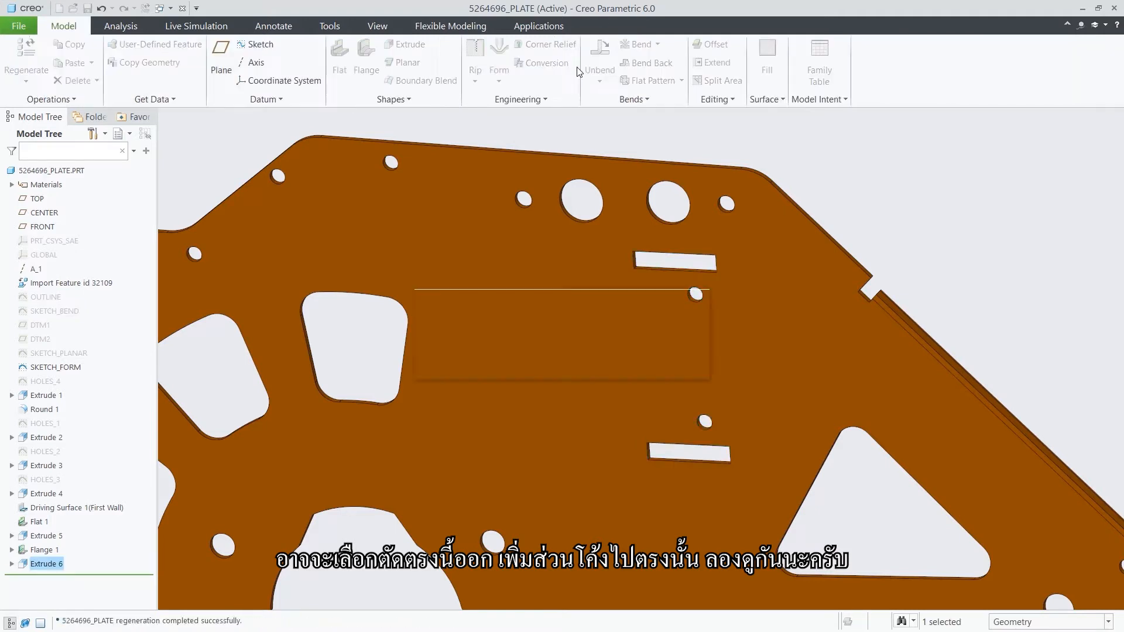
click(830, 185)
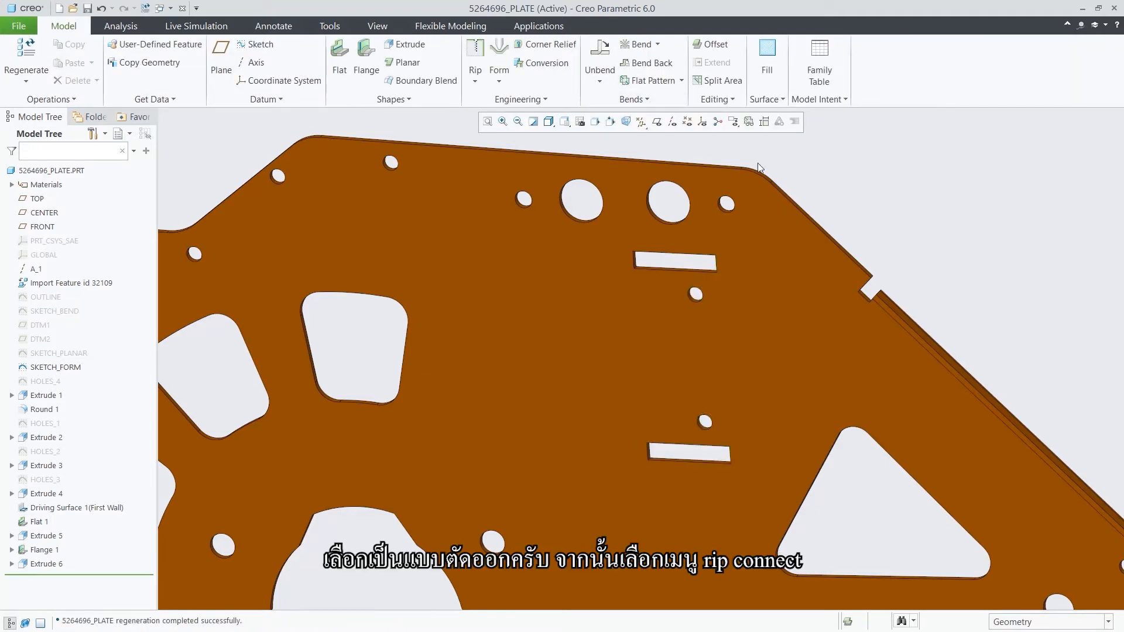
Step: Create a Rip Connect between the facing outer corners of the two rectangular slots, on the side nearest the flange
click(476, 82)
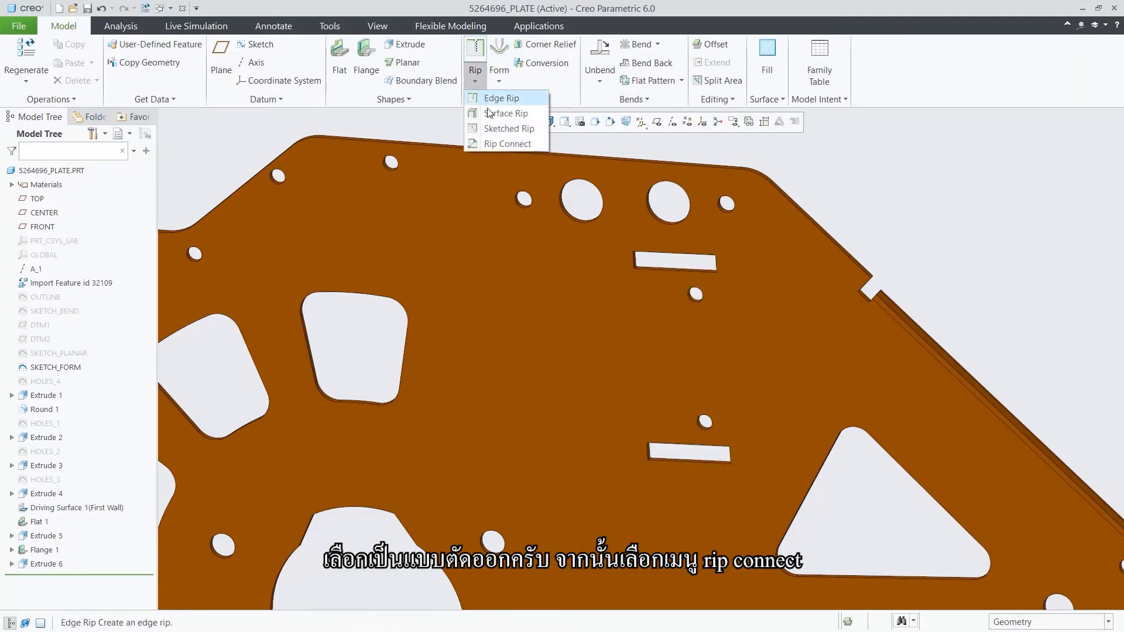
click(505, 144)
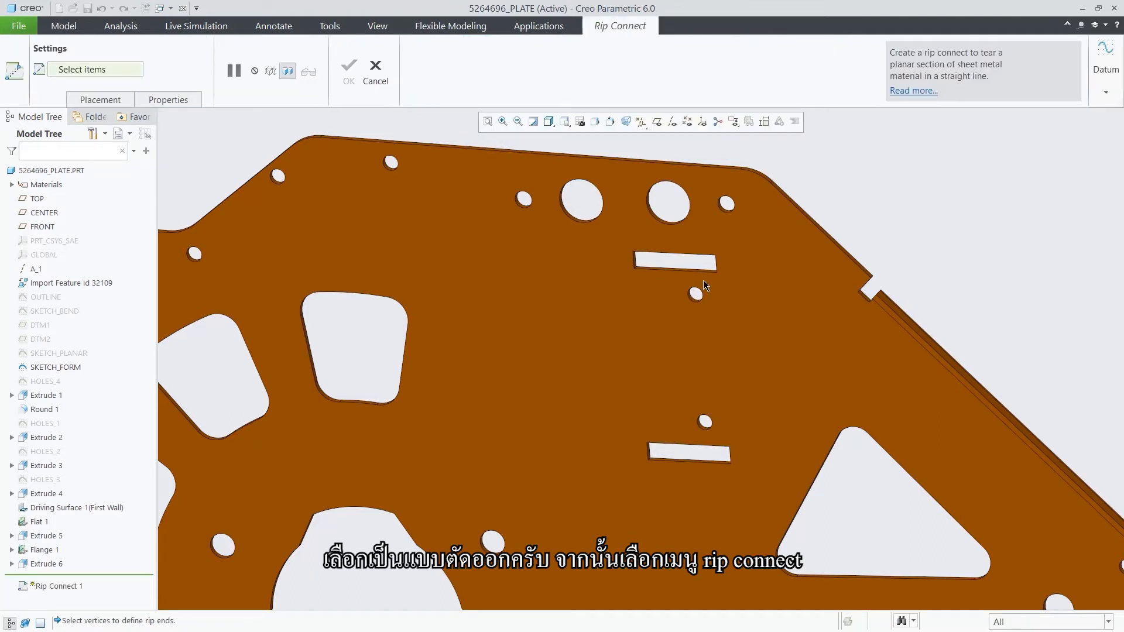
click(715, 271)
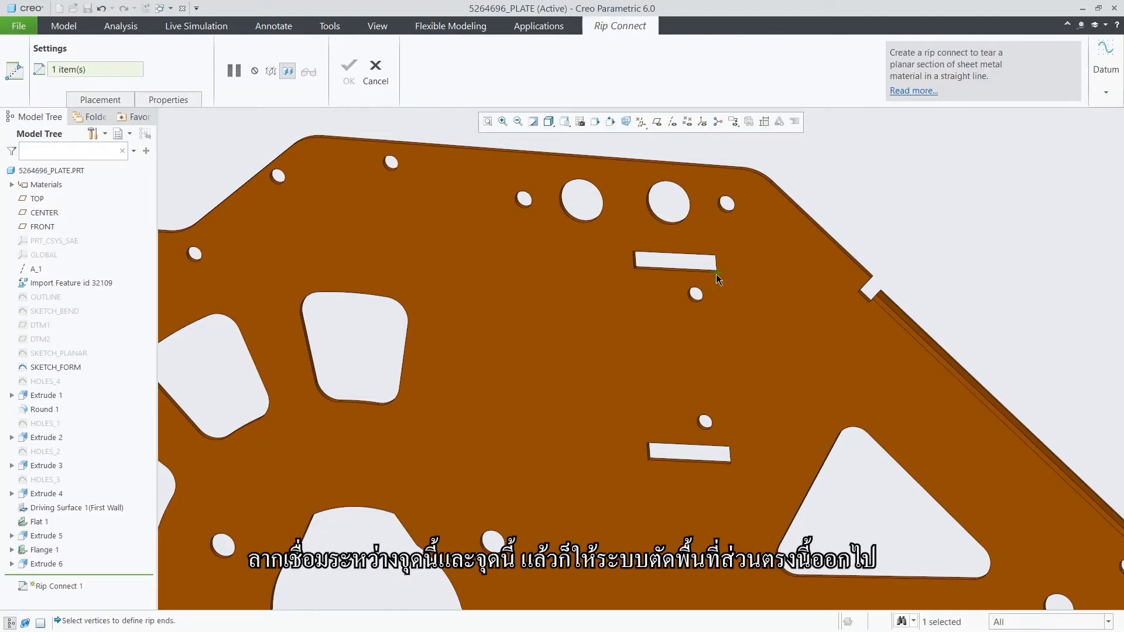
click(729, 446)
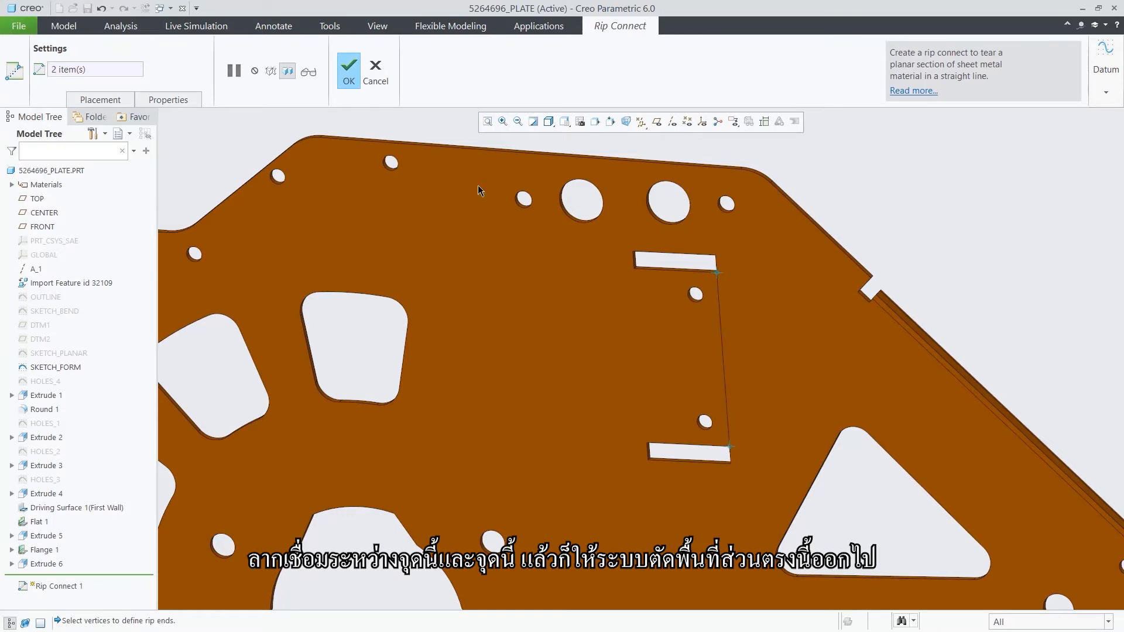
click(349, 70)
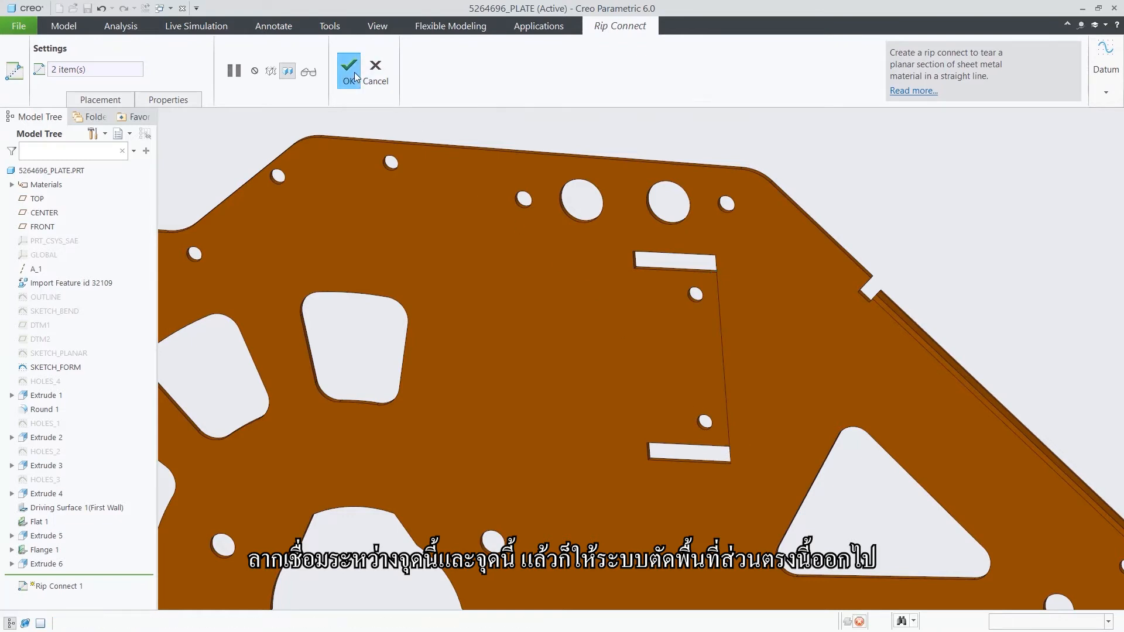
click(433, 123)
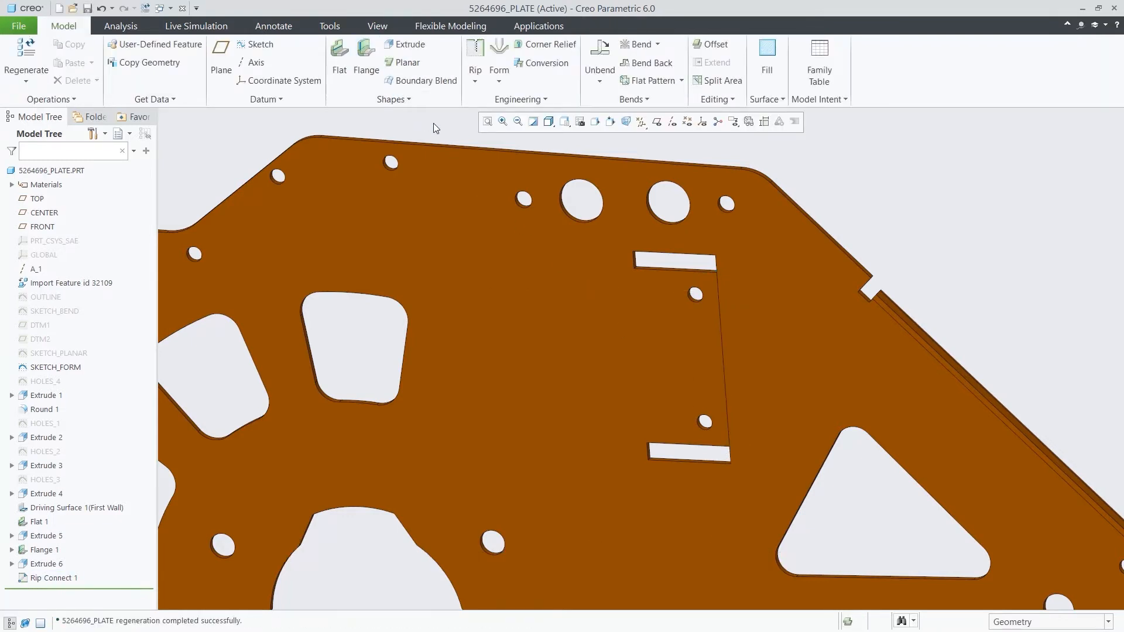
Step: Start a Bend from the ripped edge between the two slots and offset its bend line -28 inward, towards the slots' opposite ends
key(0)
key(3)
key(b)
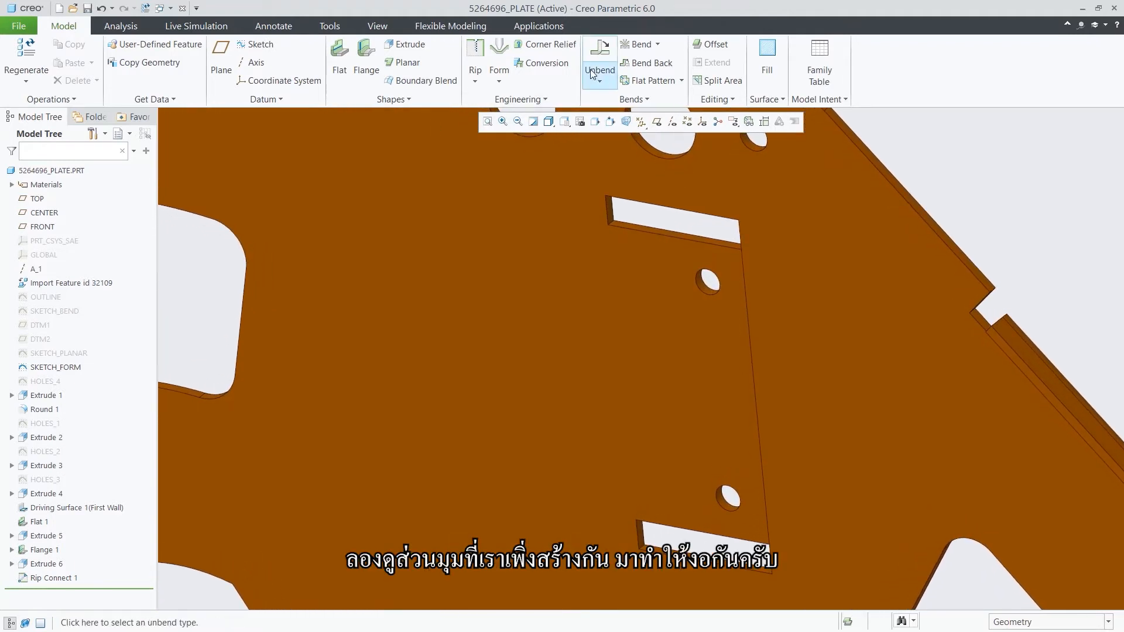
click(638, 46)
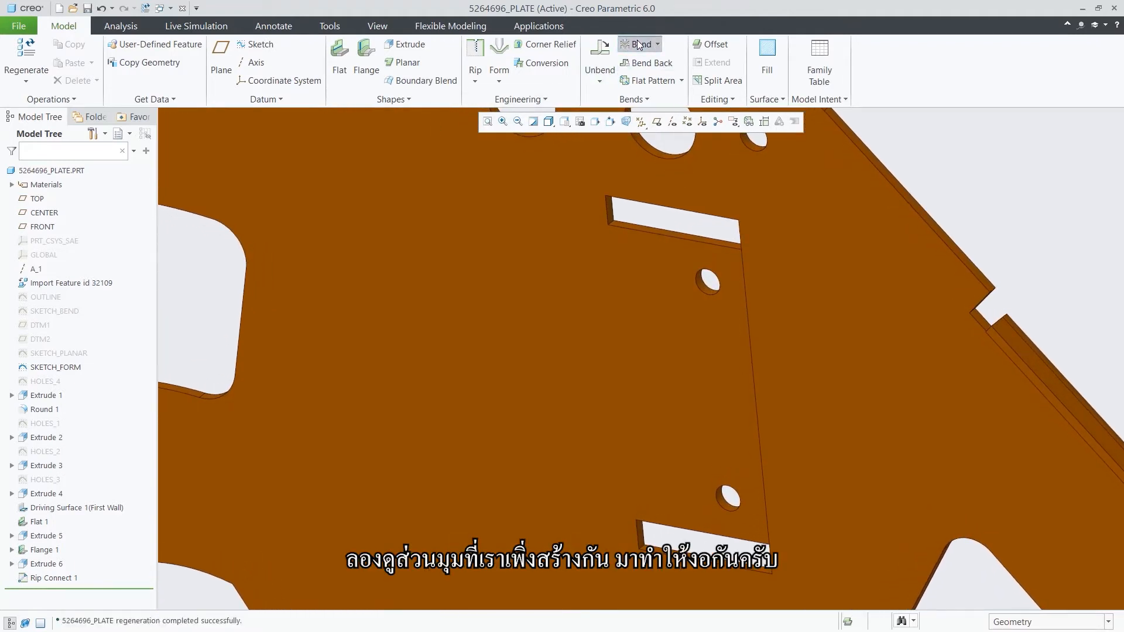
click(747, 332)
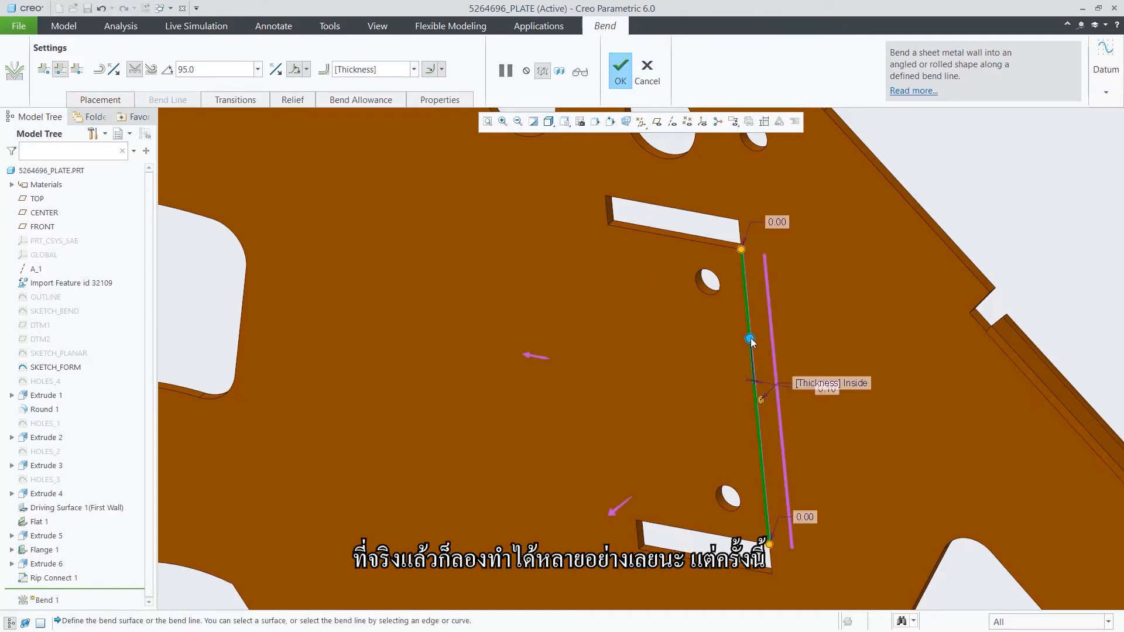
drag(750, 339, 647, 331)
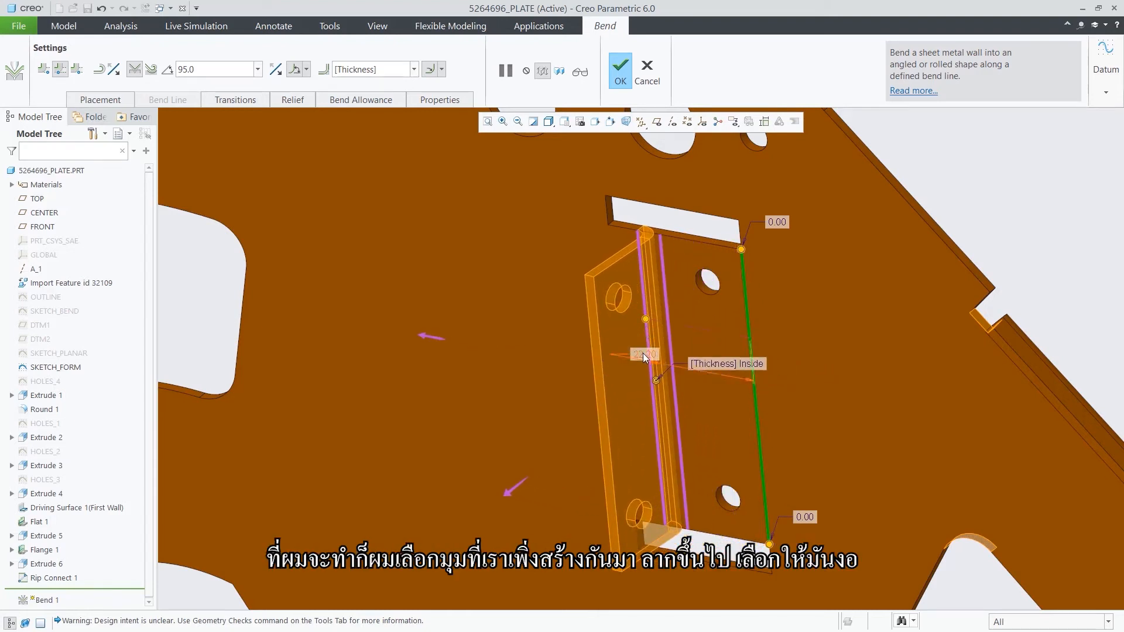
double_click(644, 353)
text(-)
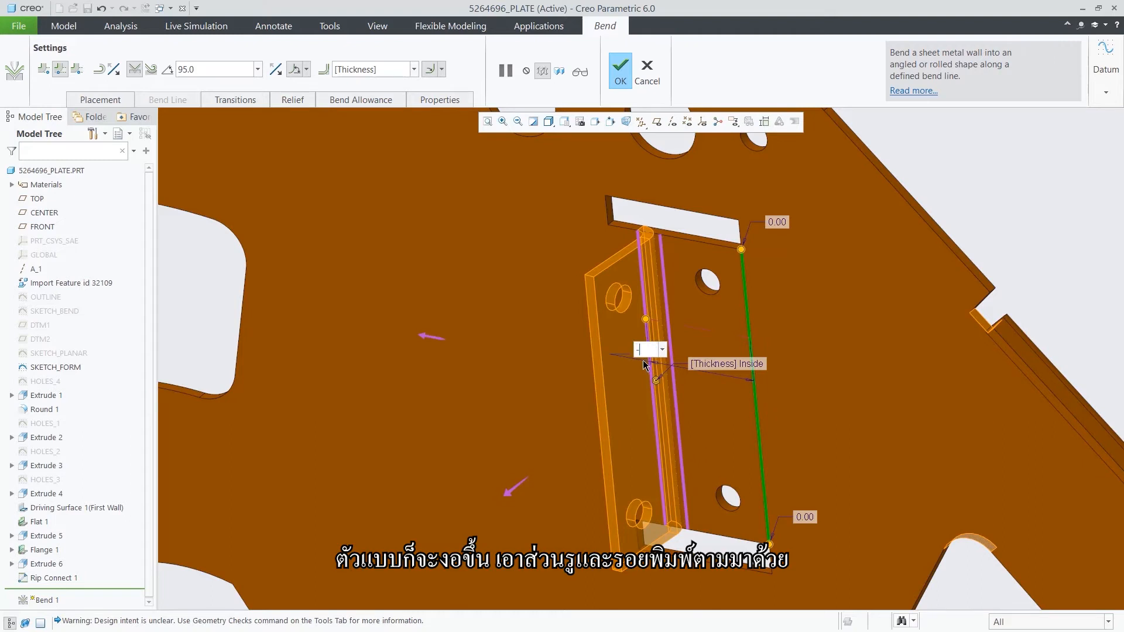
text(28)
key(Return)
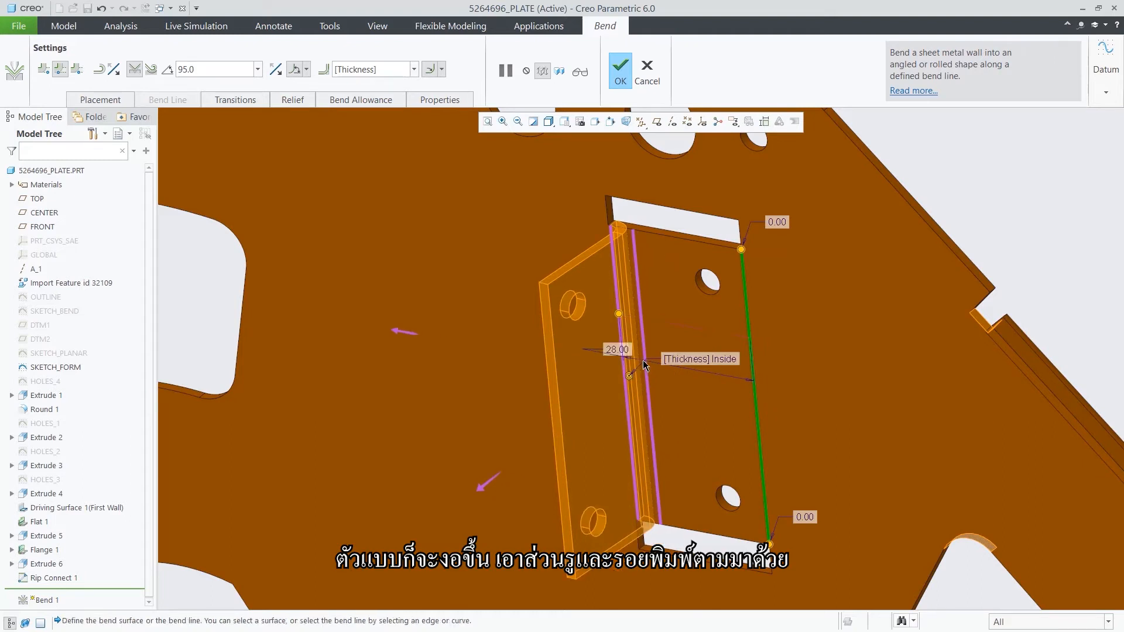
Step: Set the bend's relief type to Obround with a Blind depth of 5
click(298, 103)
click(333, 178)
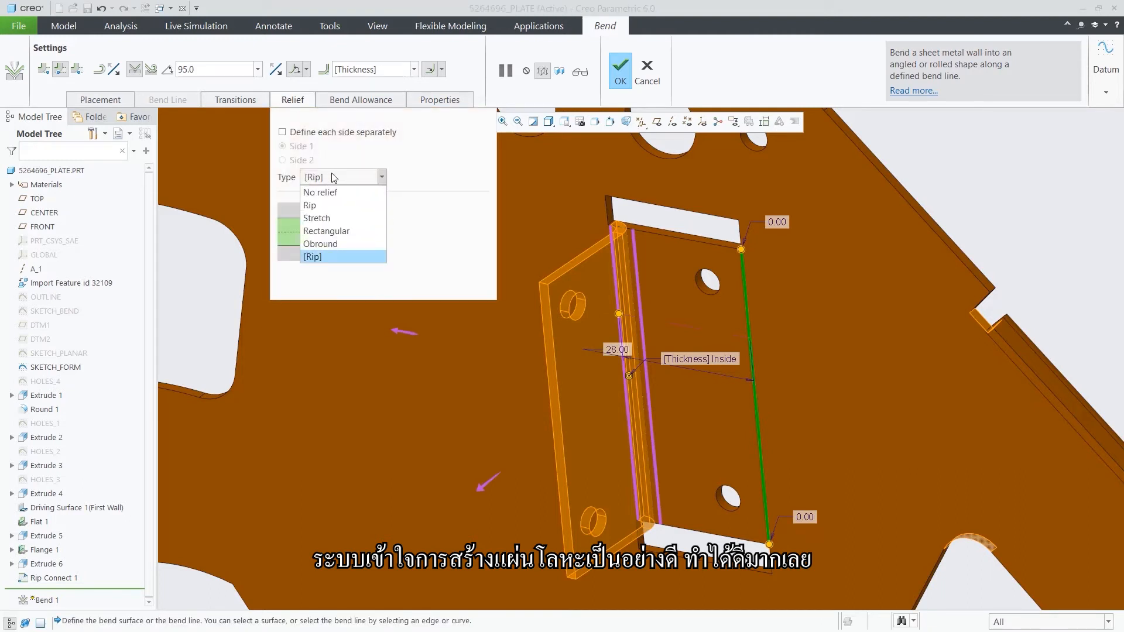
click(326, 244)
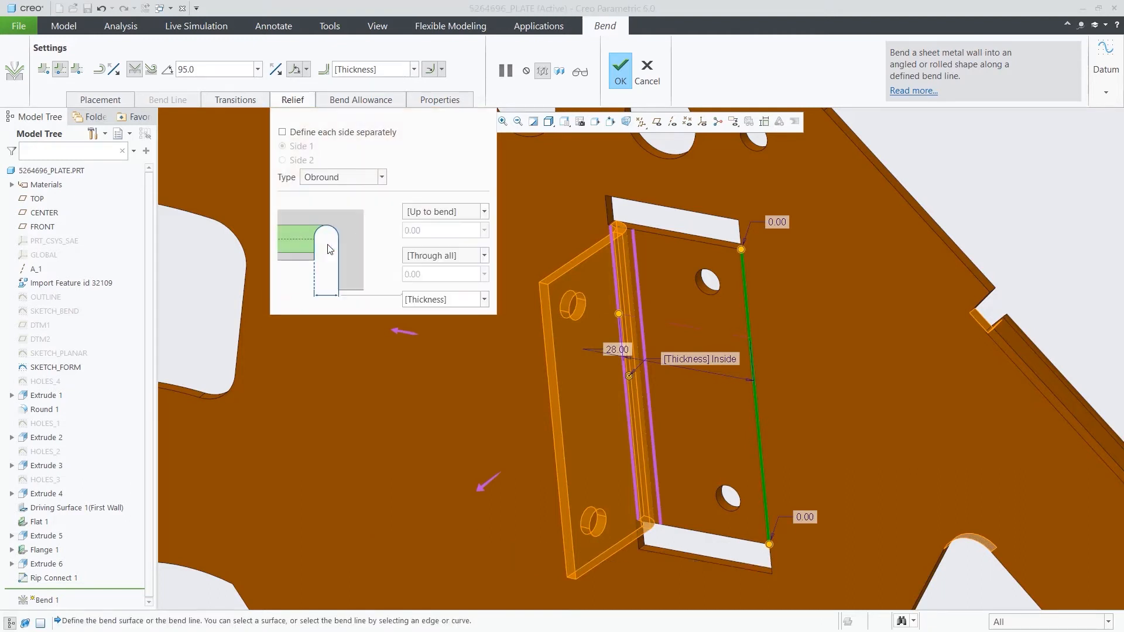
click(460, 212)
click(461, 225)
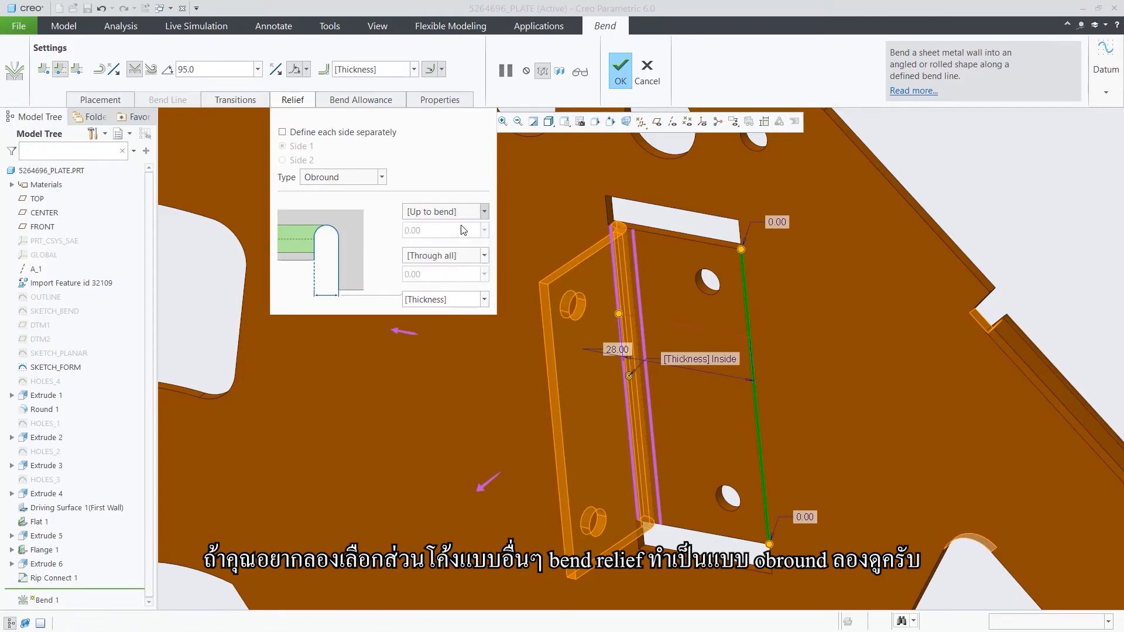
click(470, 231)
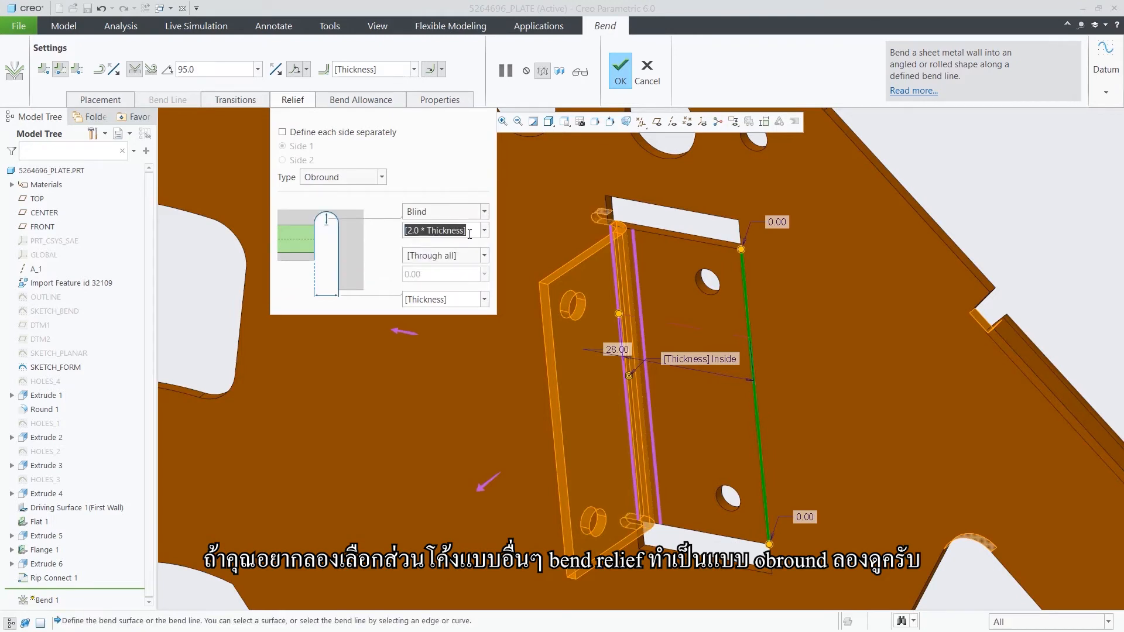
key(BackSpace)
text(5)
key(Return)
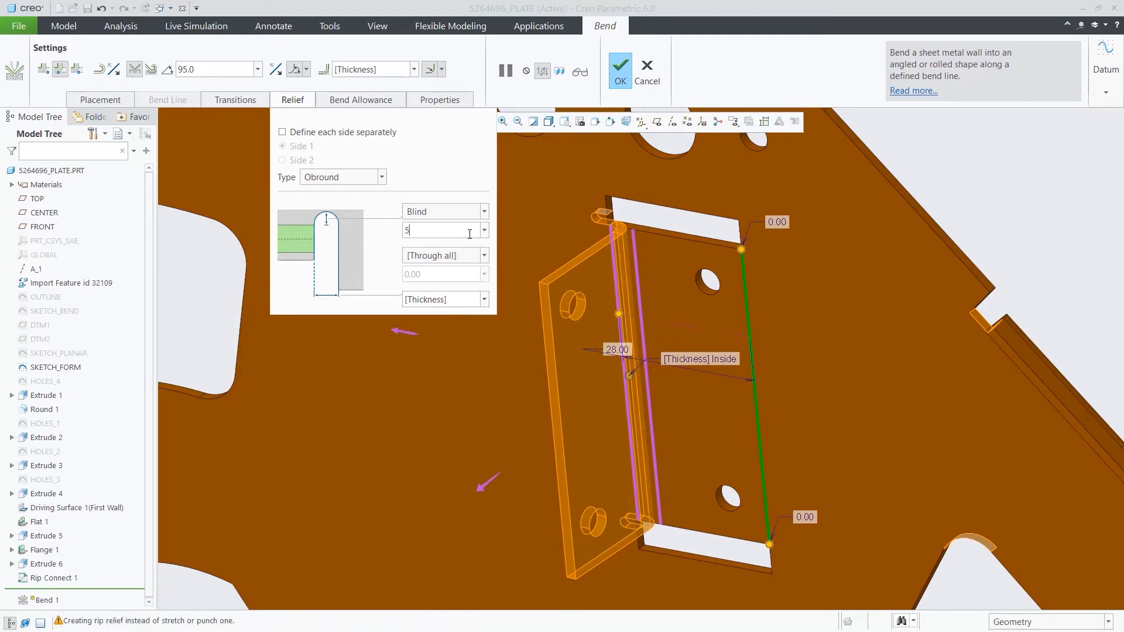
Step: Set the obround relief's width to 6 and complete the bend of the tab
click(463, 296)
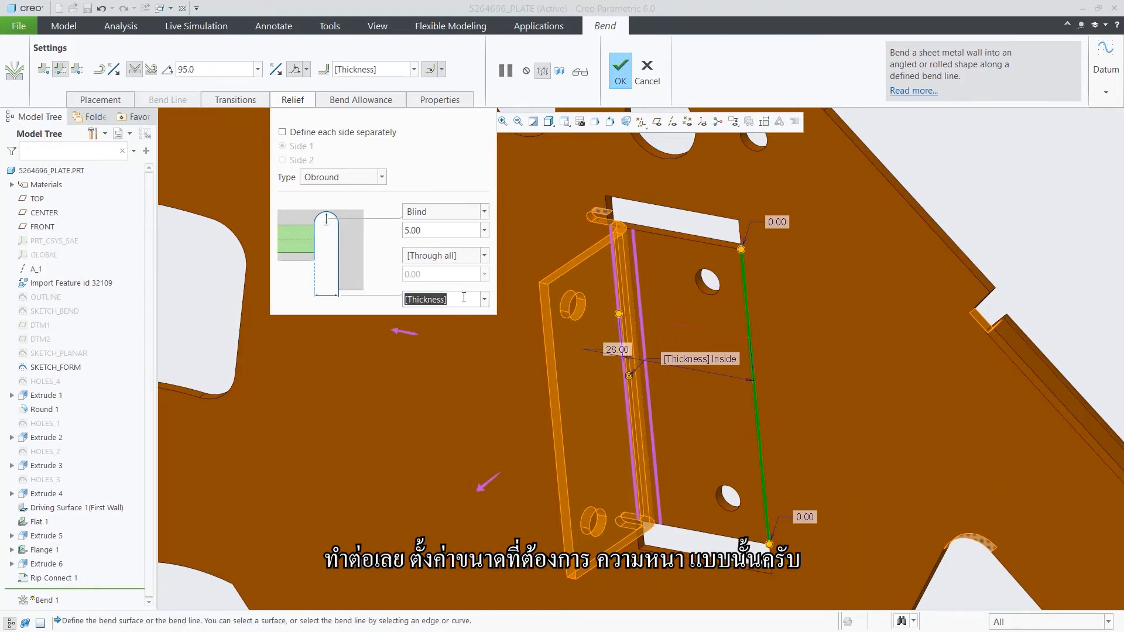
key(BackSpace)
text(6)
key(Return)
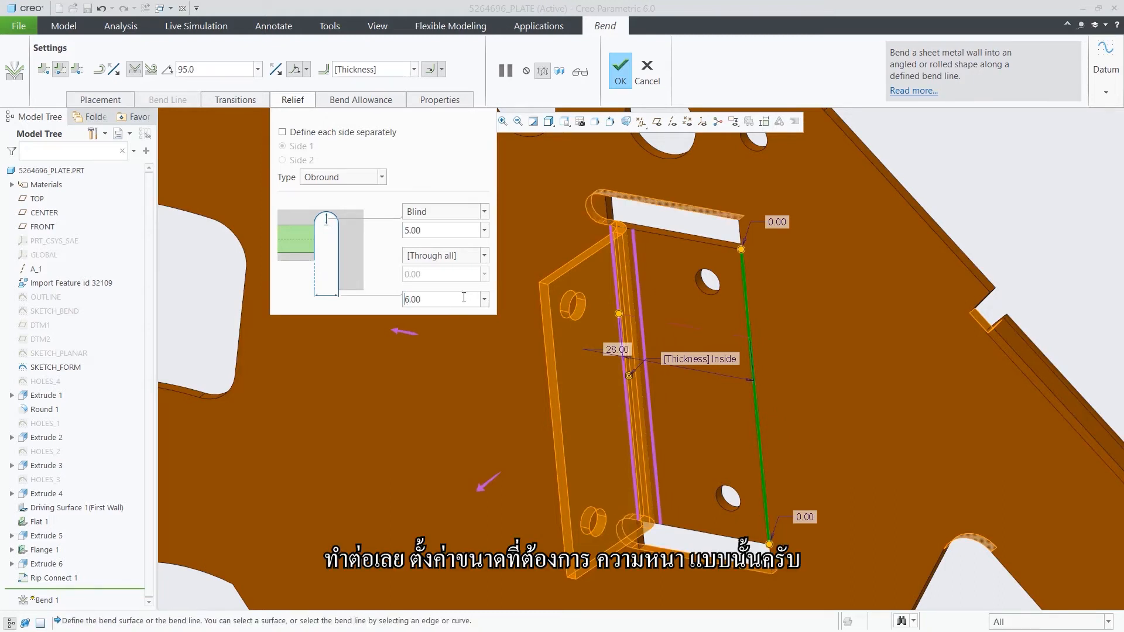
click(620, 69)
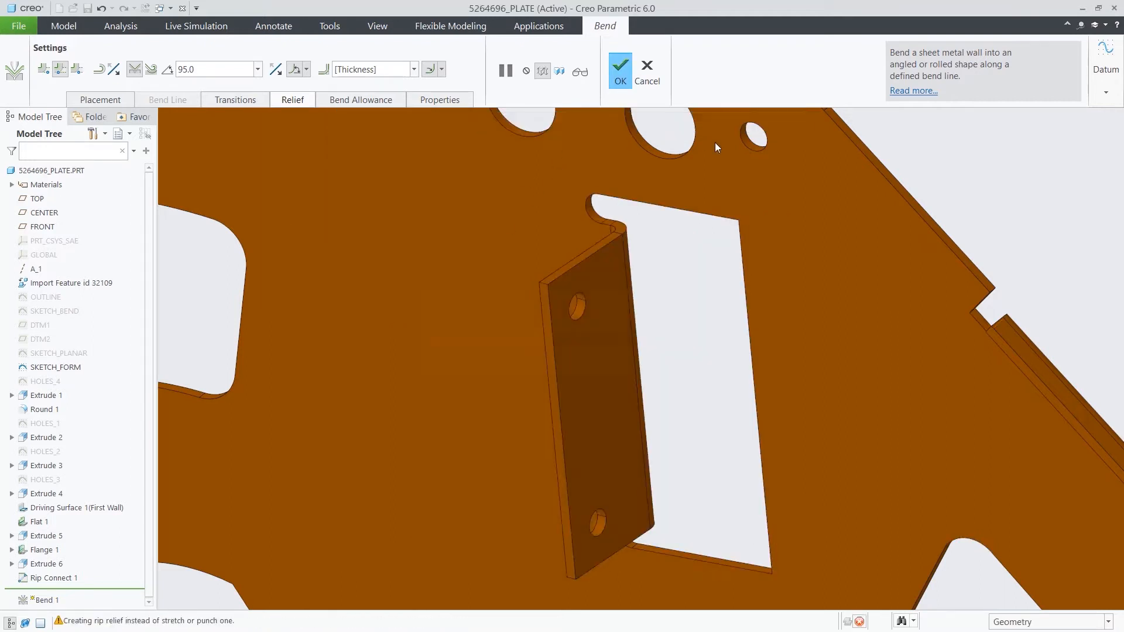
click(950, 174)
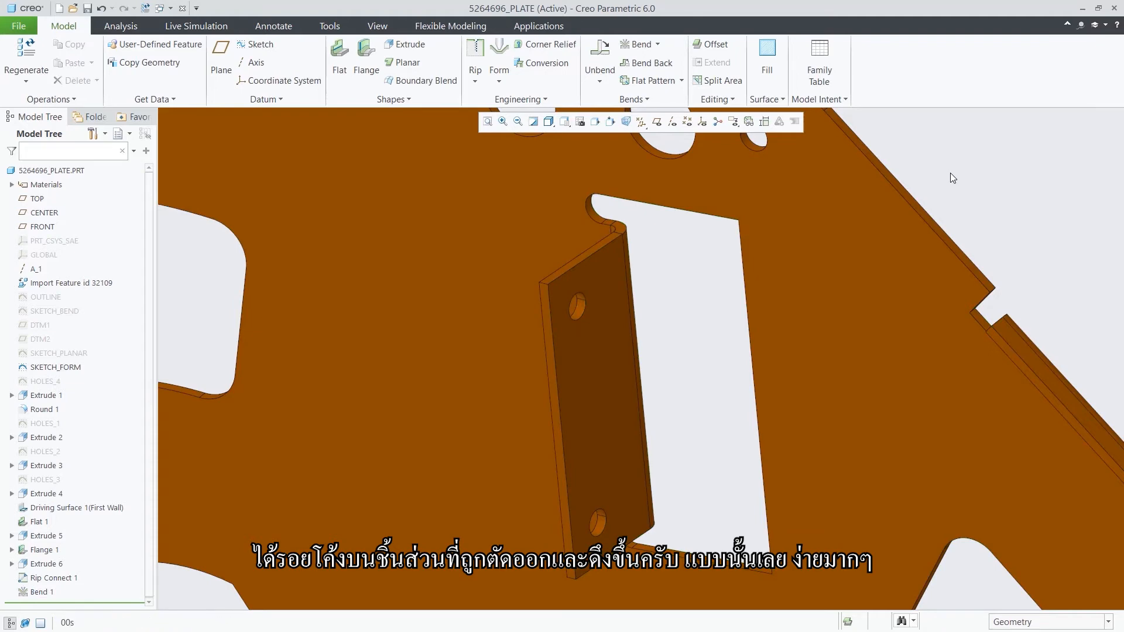
Step: Create a Sketched Form from SKETCH_FORM on the flat wall, reversed to rise outward, with a depth of 8
key(ctrl+d)
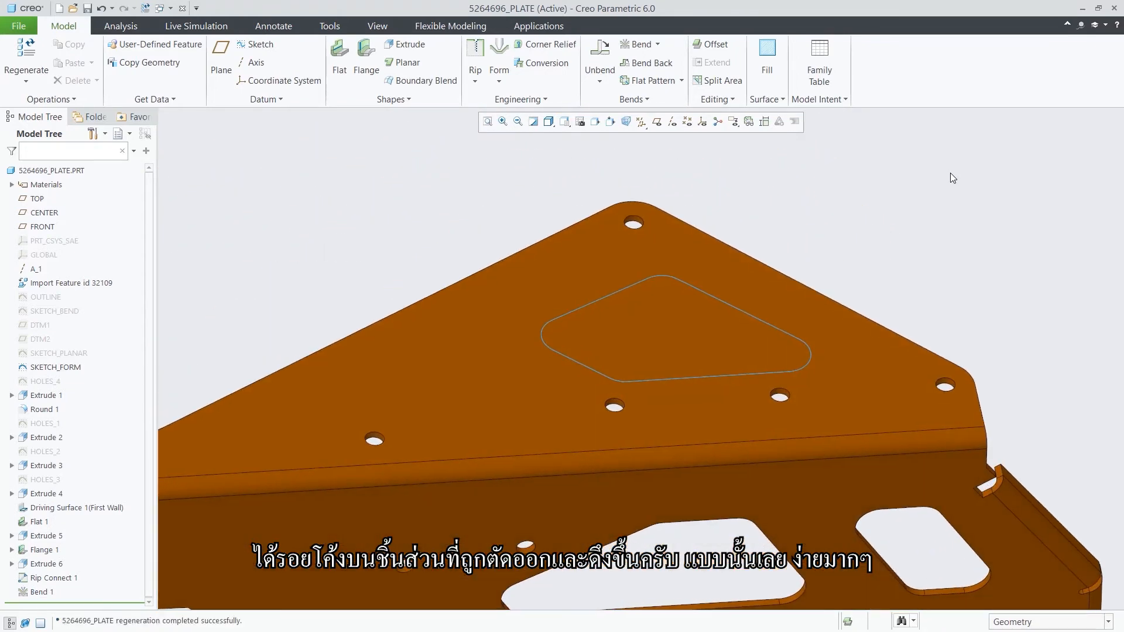
click(500, 81)
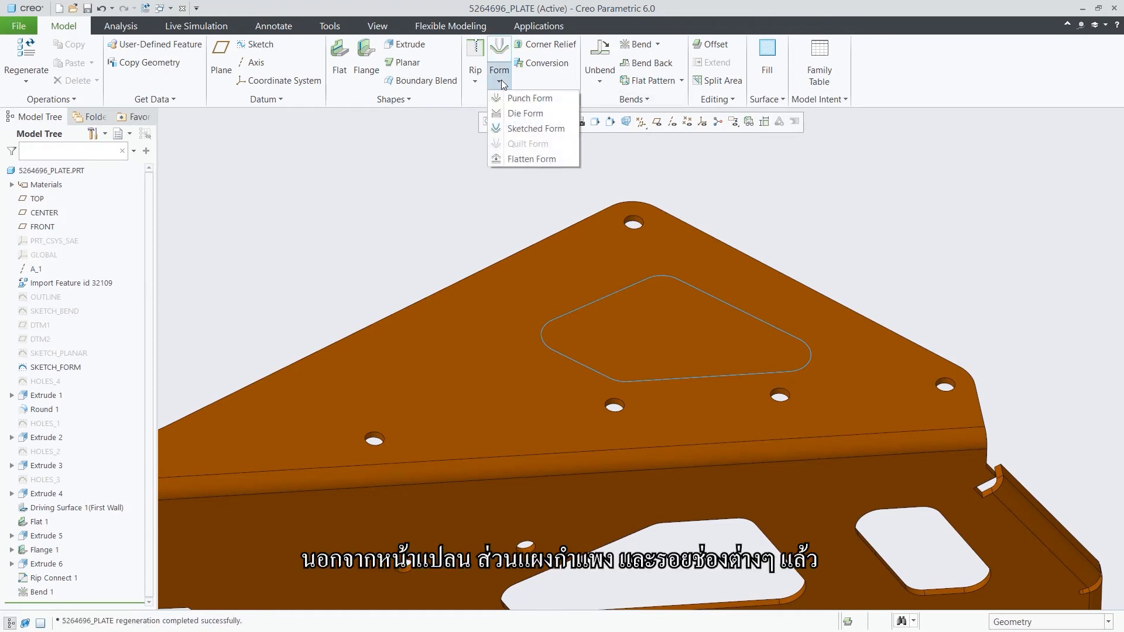
click(514, 130)
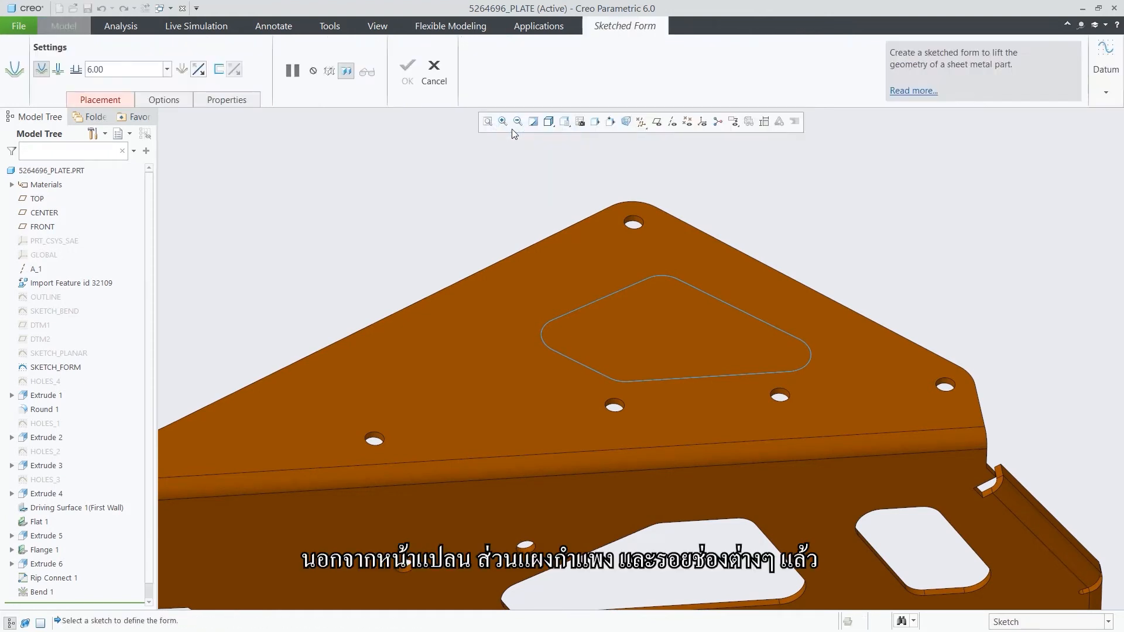
click(614, 295)
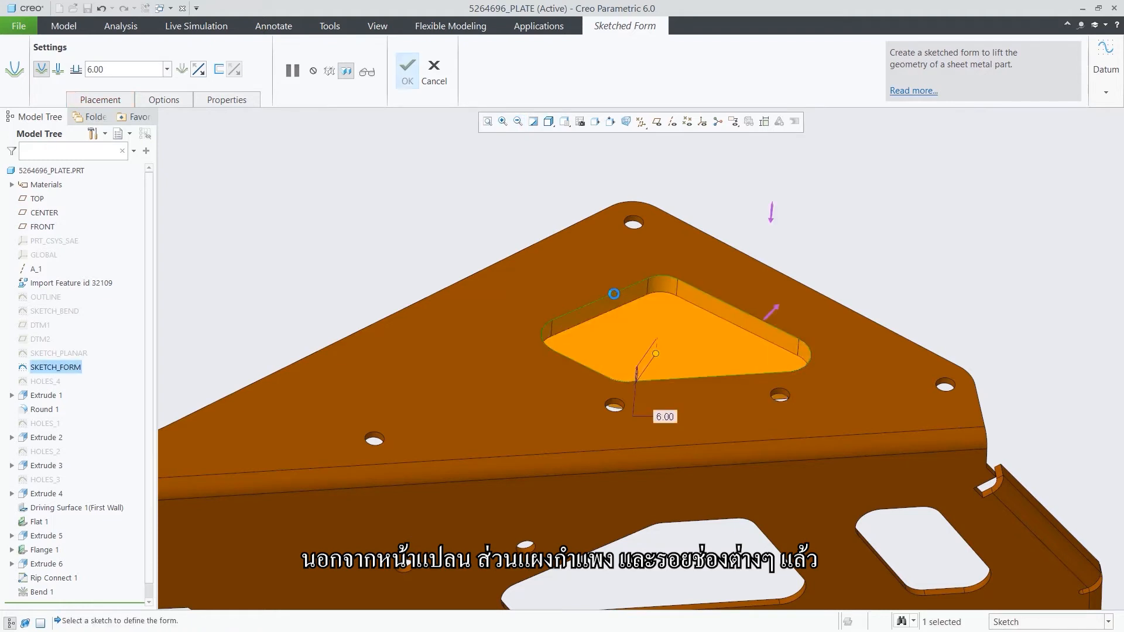
click(771, 220)
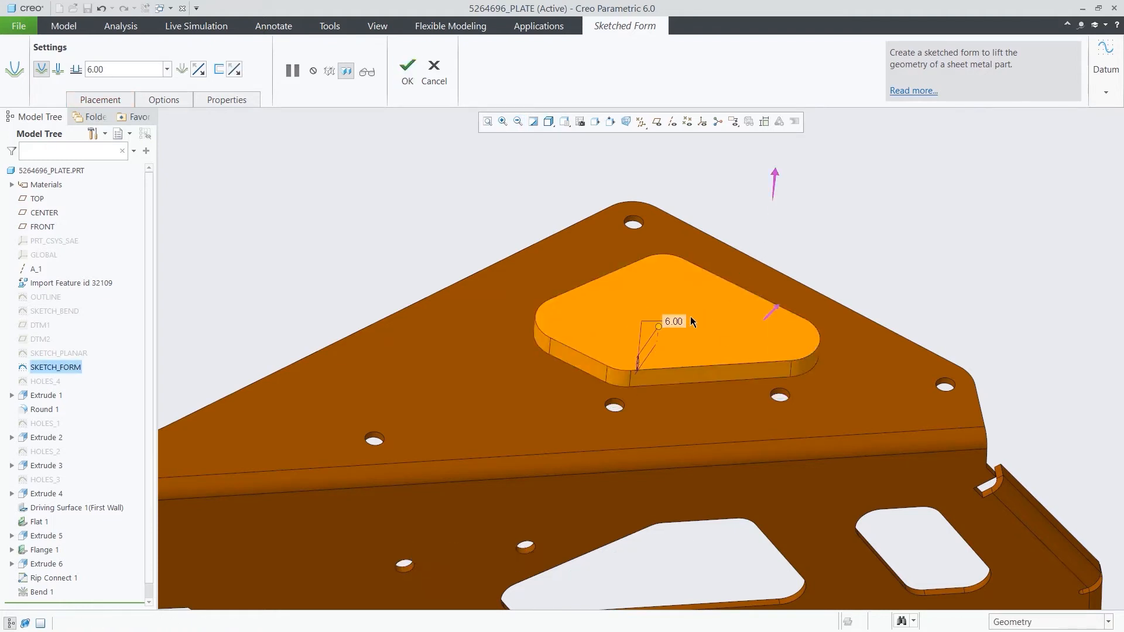
double_click(676, 322)
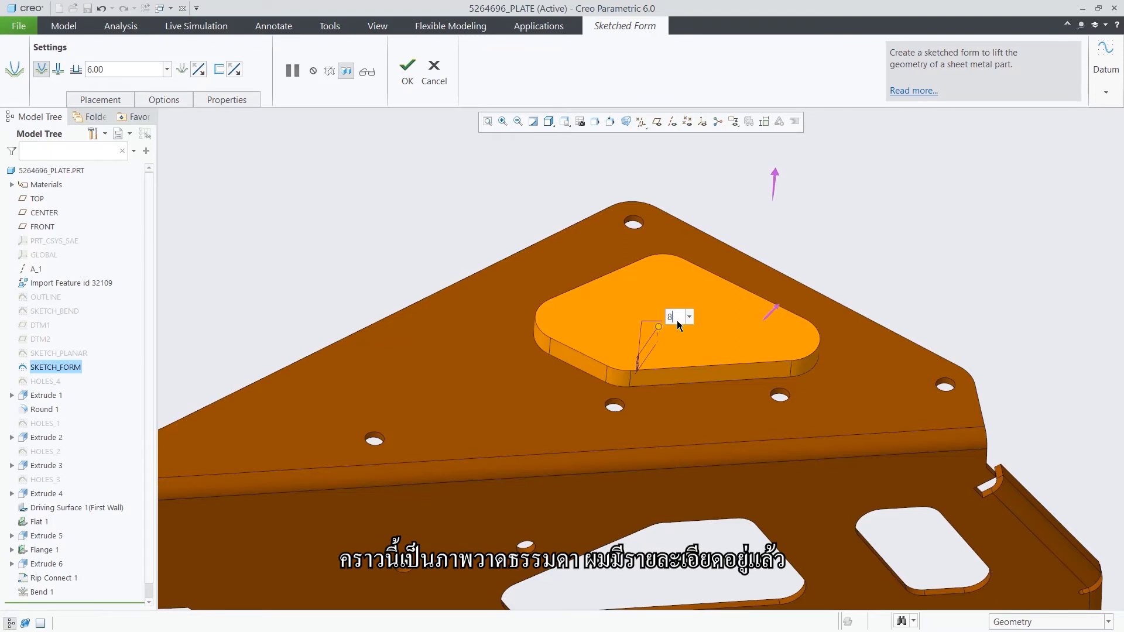
key(Return)
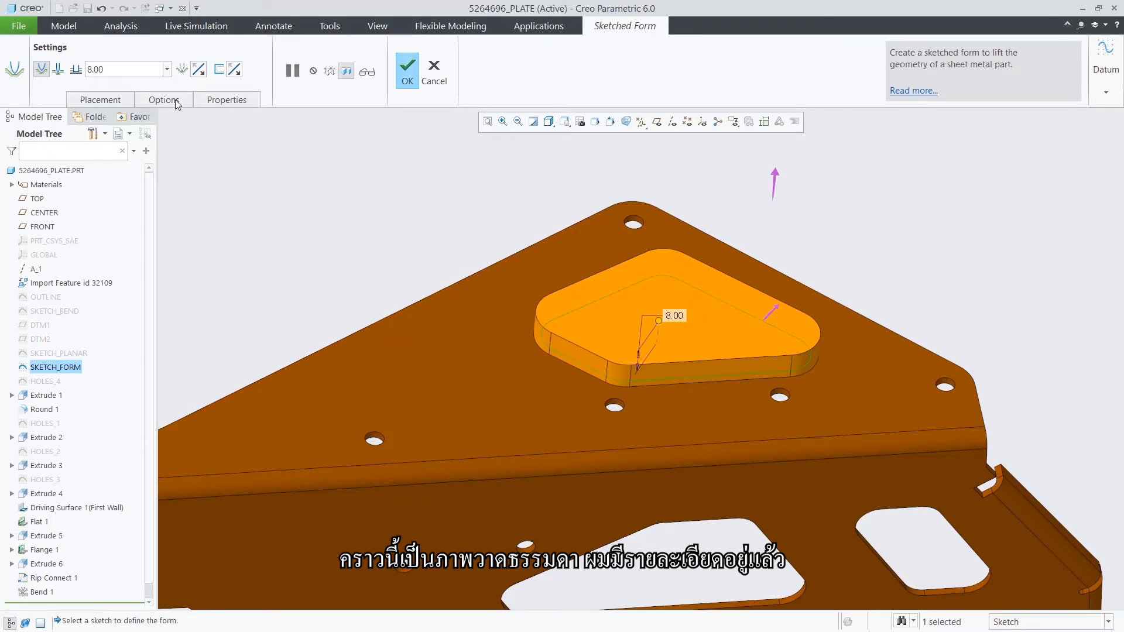
Step: Round the form's nonplacement and placement edges with [Thickness] inside radii, and exclude its top surface to leave it open
click(175, 101)
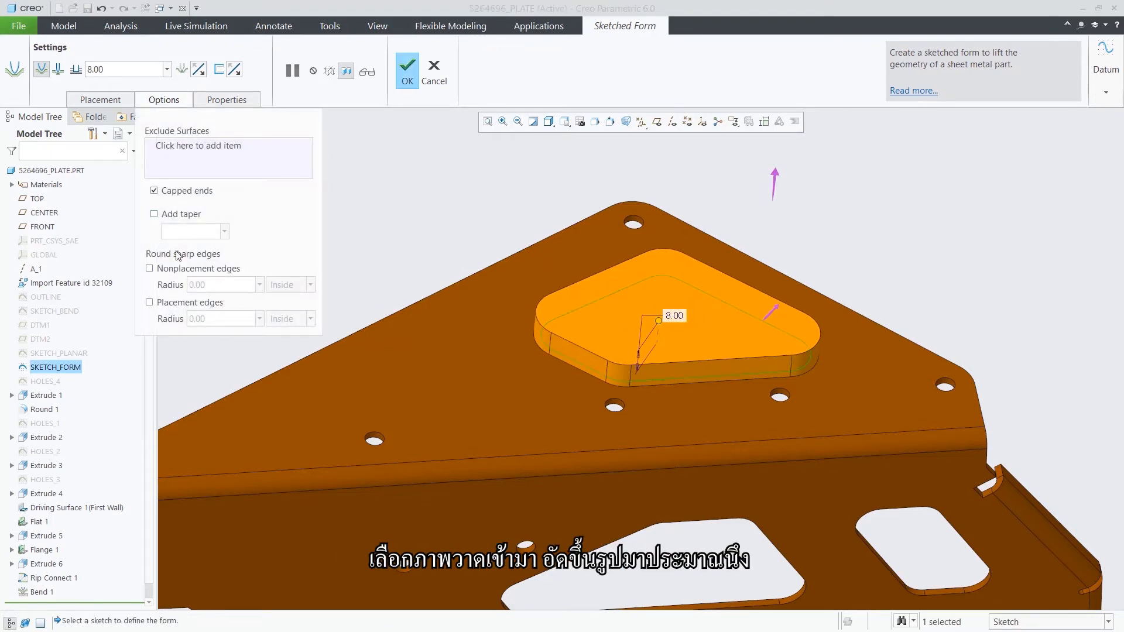
click(172, 271)
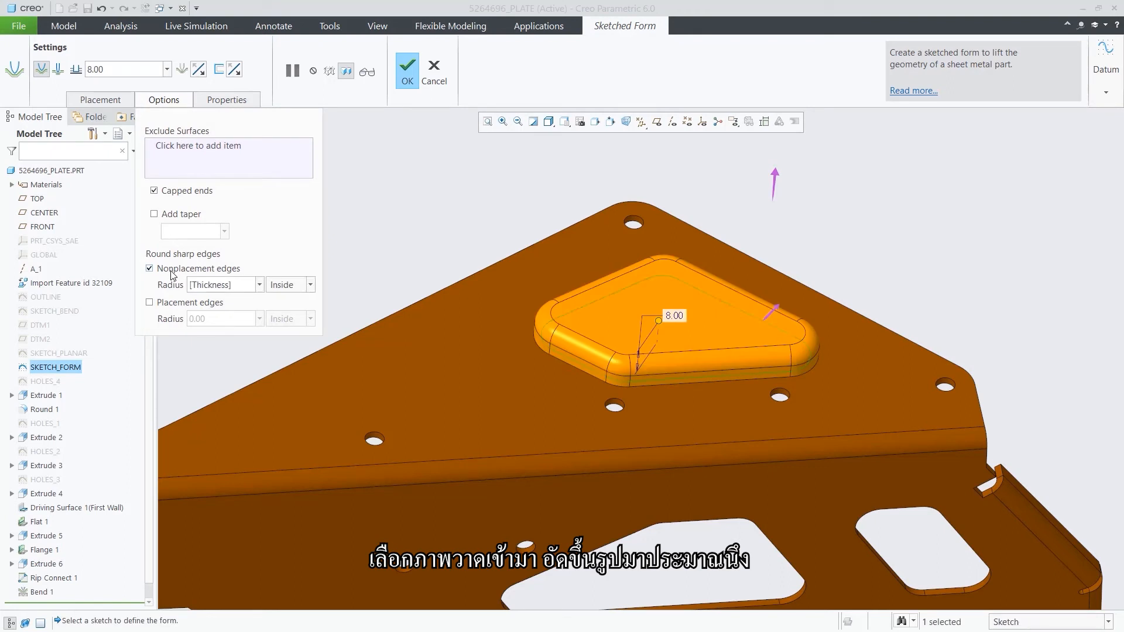
click(163, 304)
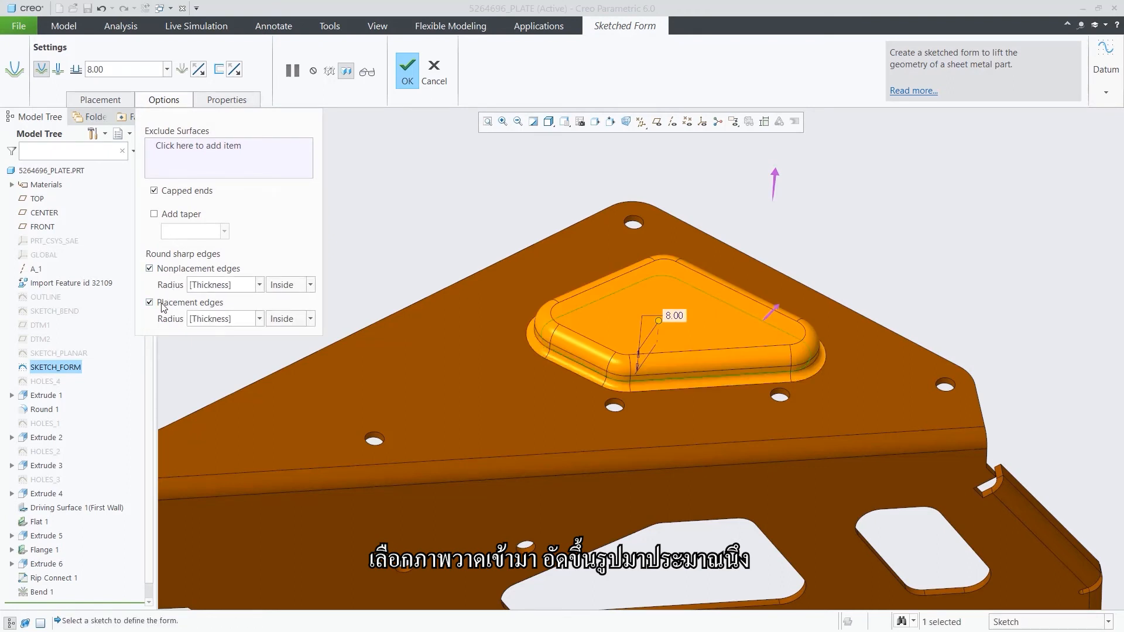
click(198, 149)
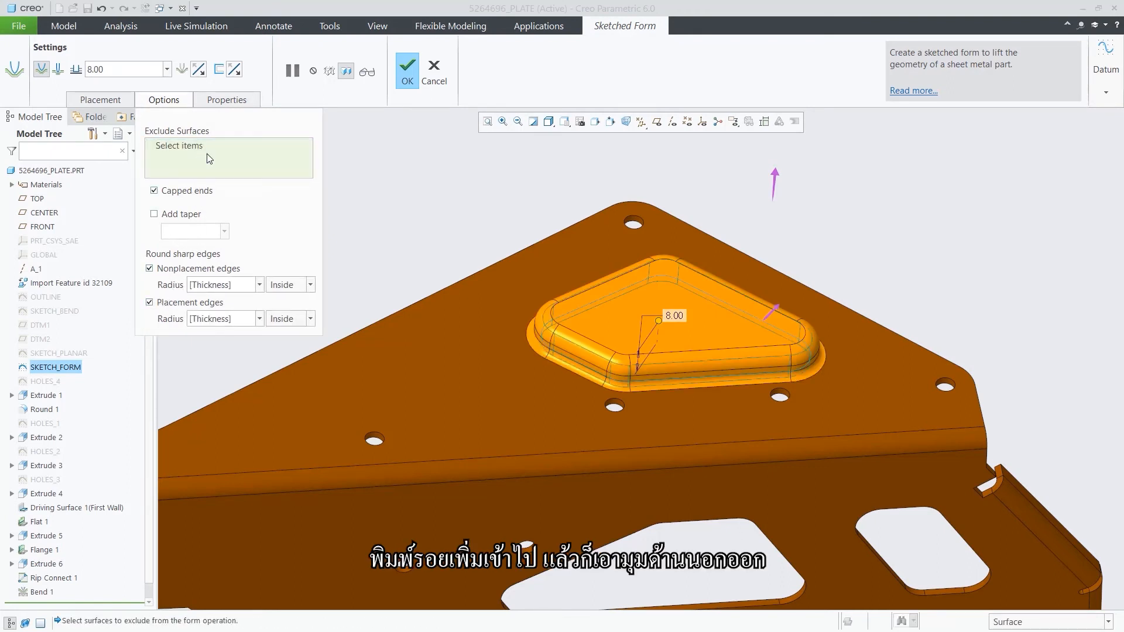
click(598, 318)
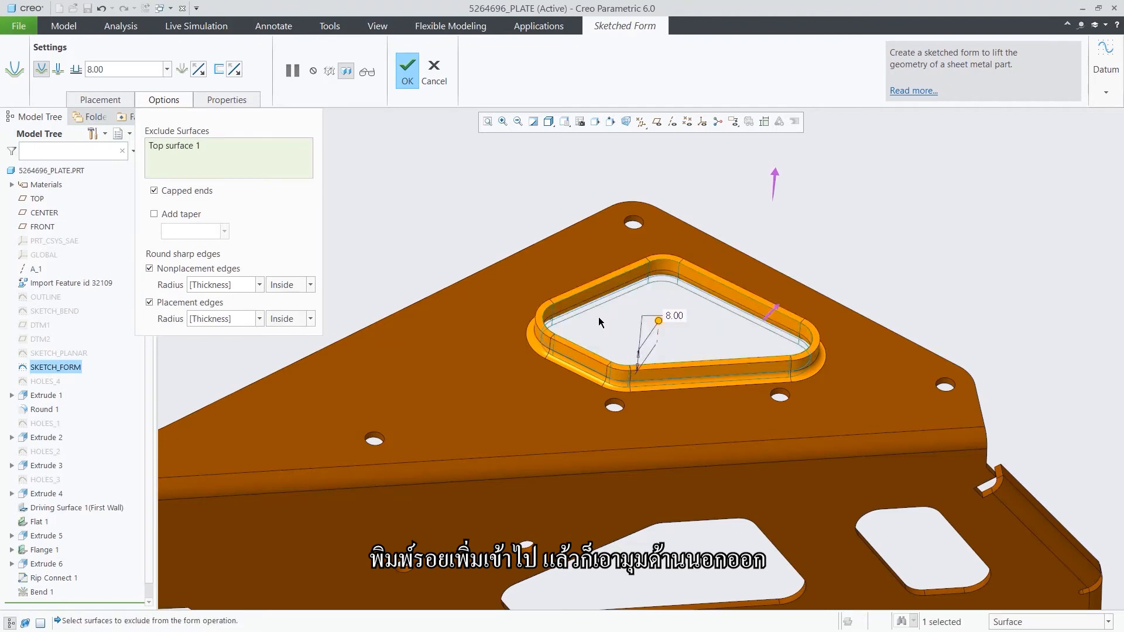
click(408, 71)
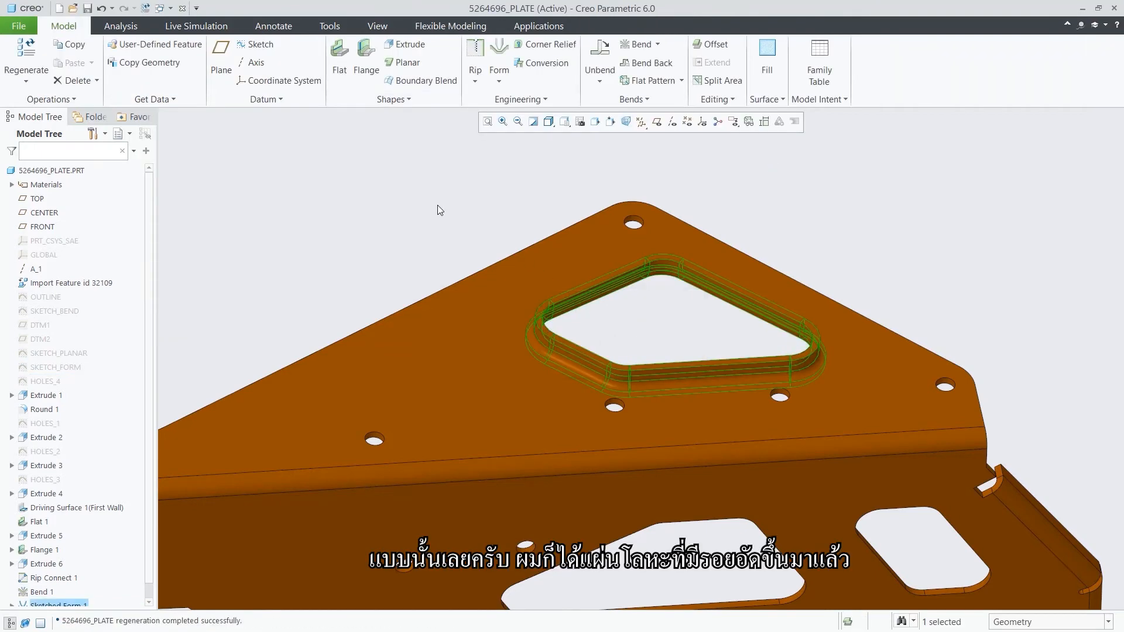
click(440, 210)
Step: Using flexible Move, shift the long slanted side of the large corner cutout inward about 9.10 along its adjacent edge
key(ctrl+d)
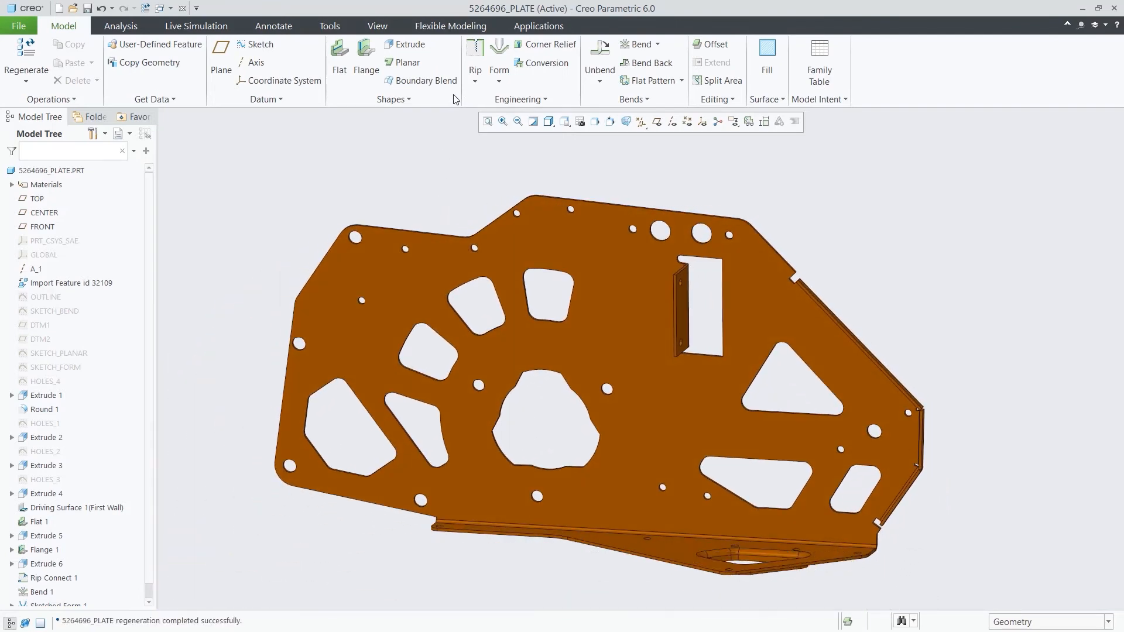
click(451, 25)
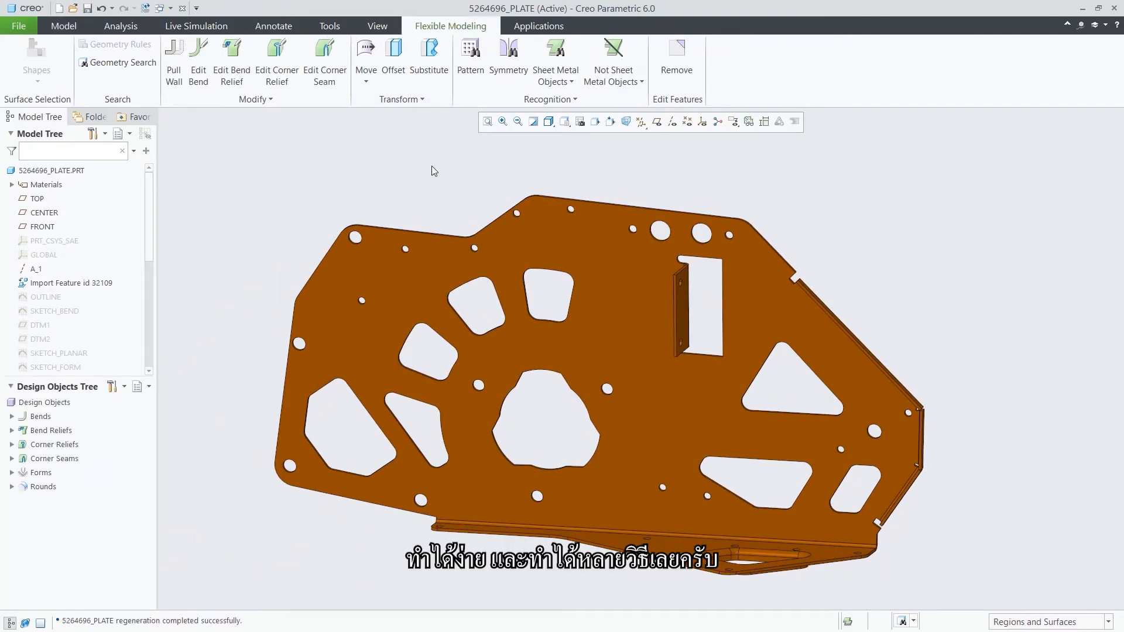
key(0)
key(5)
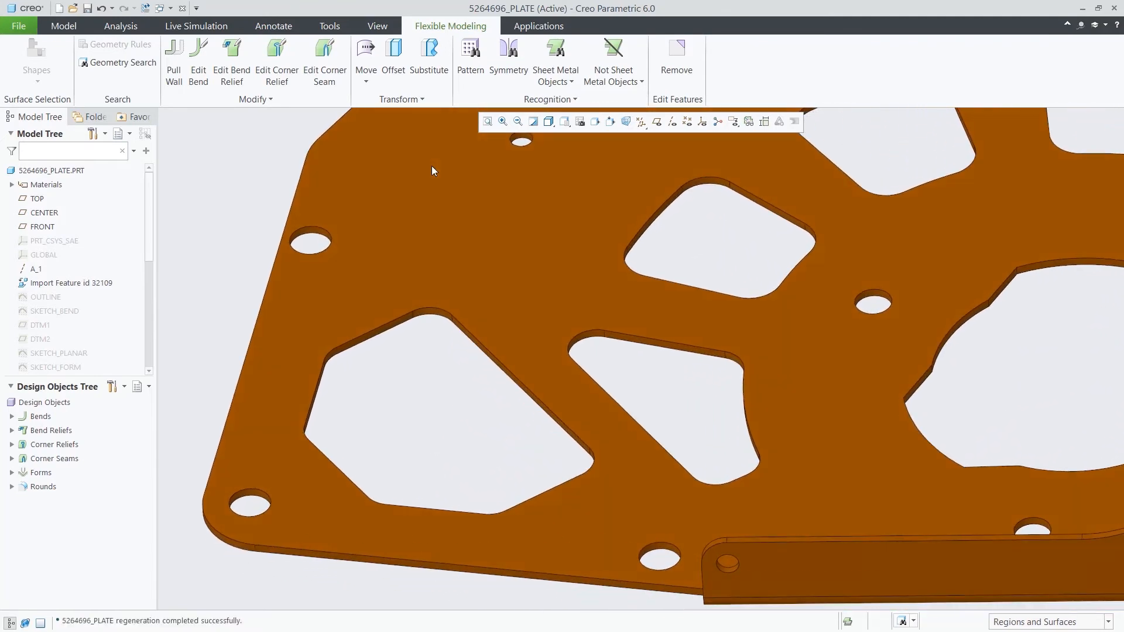
click(499, 369)
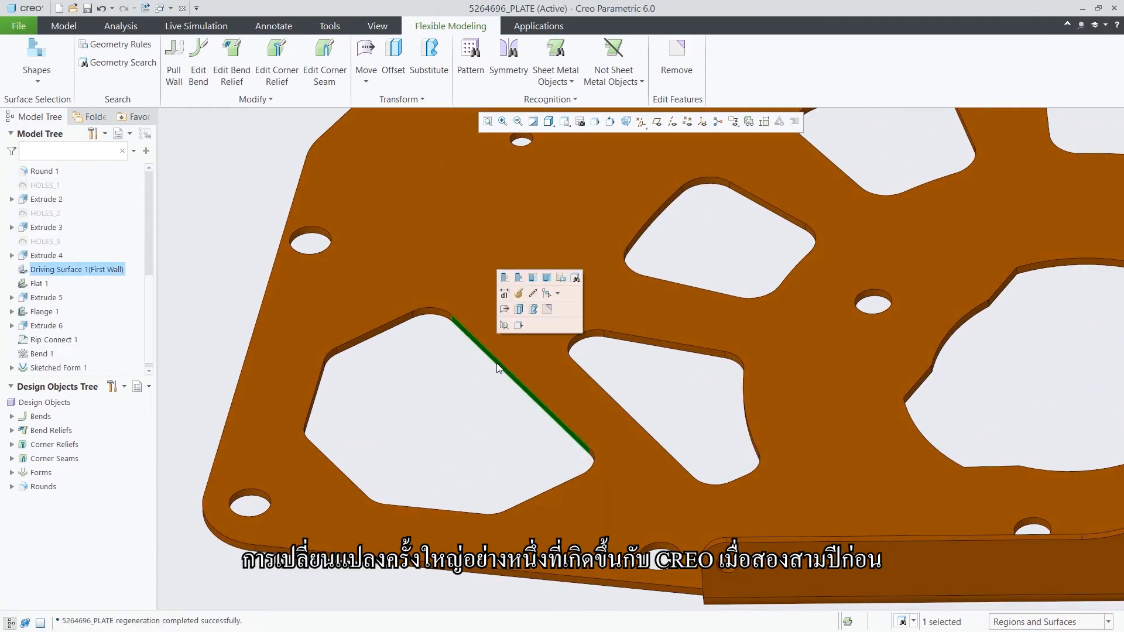
click(359, 56)
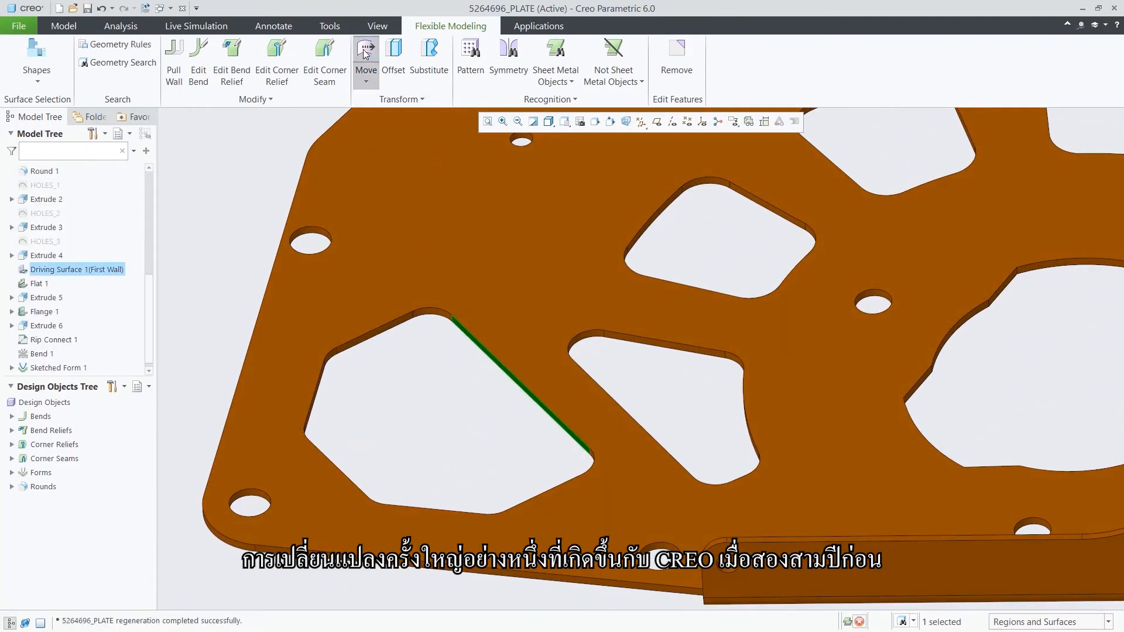
click(392, 321)
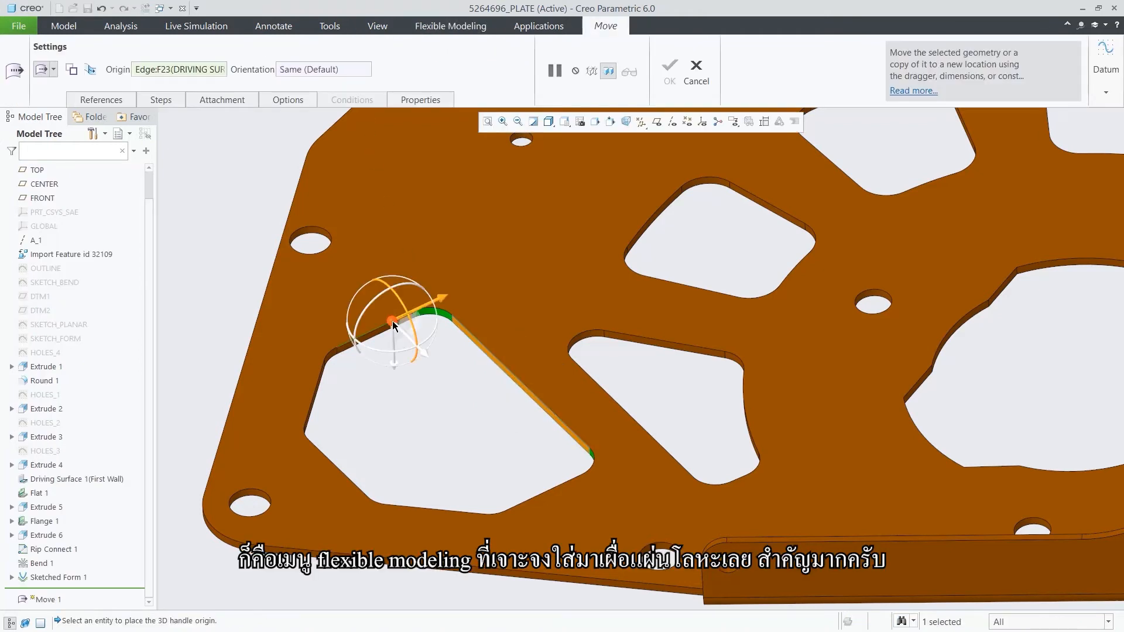
drag(440, 301, 411, 314)
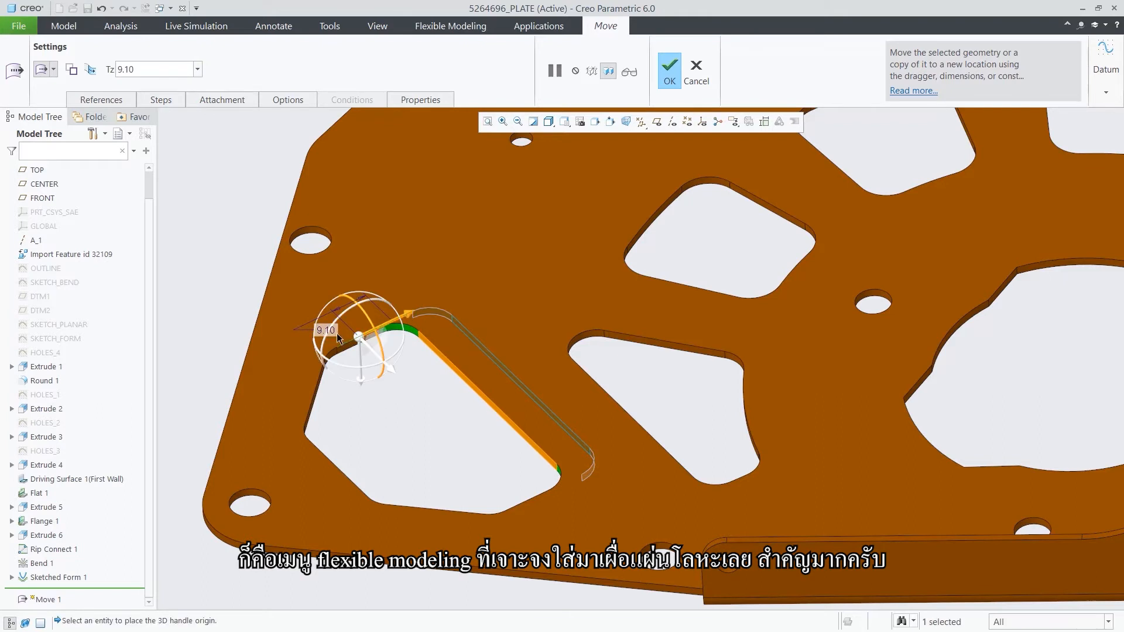
Step: Set the slanted side's move distance to 12 and complete the move
double_click(329, 332)
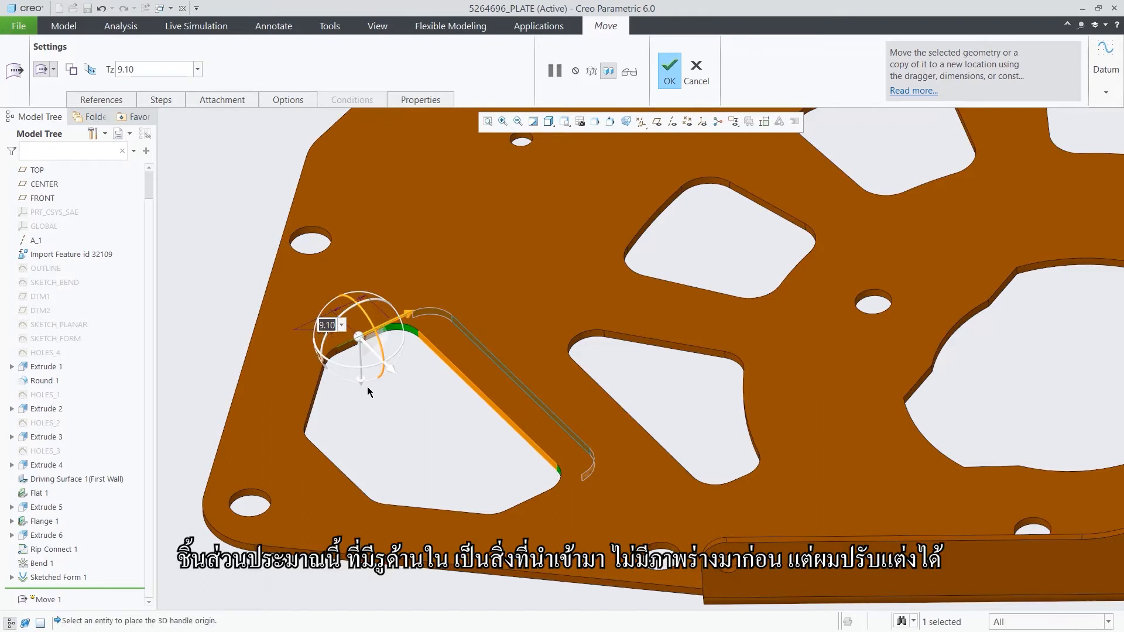
text(12)
key(Return)
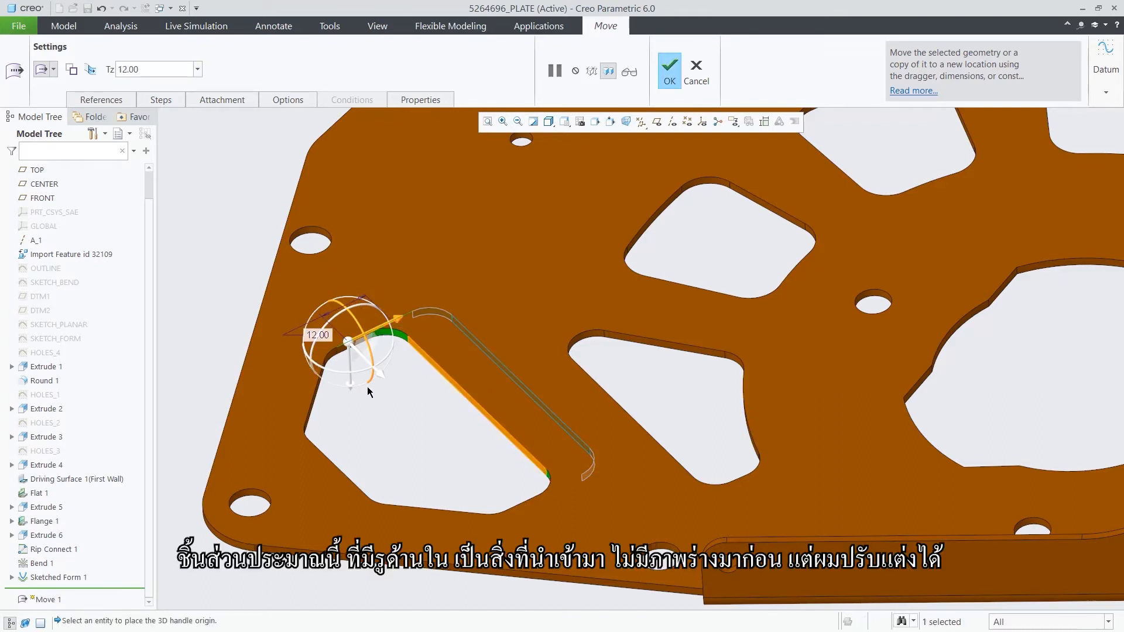
click(670, 71)
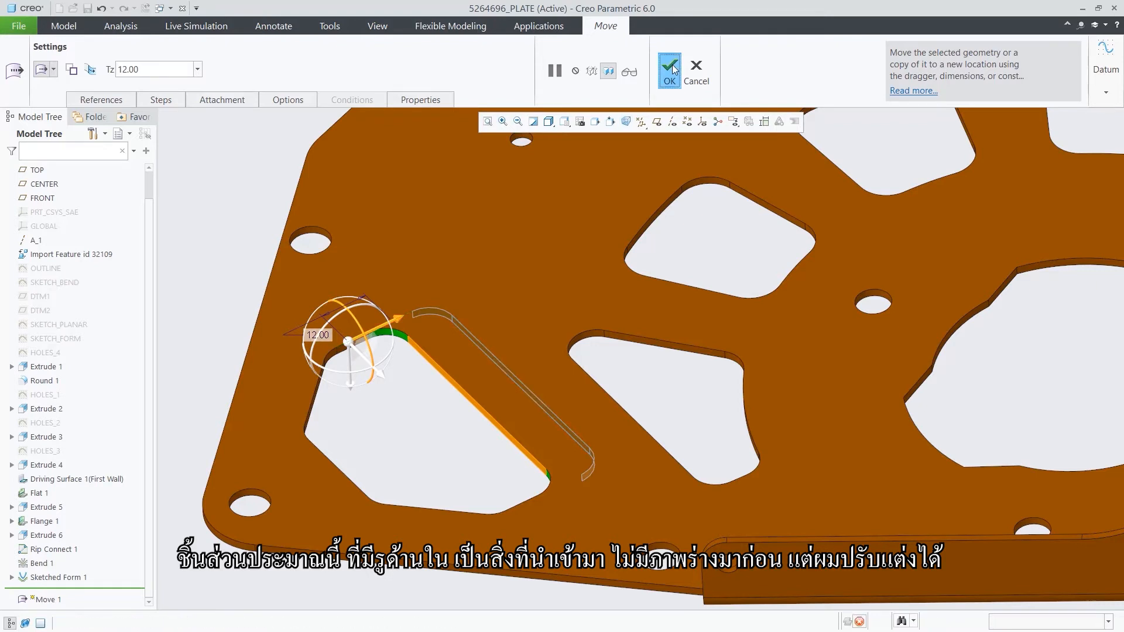
click(702, 235)
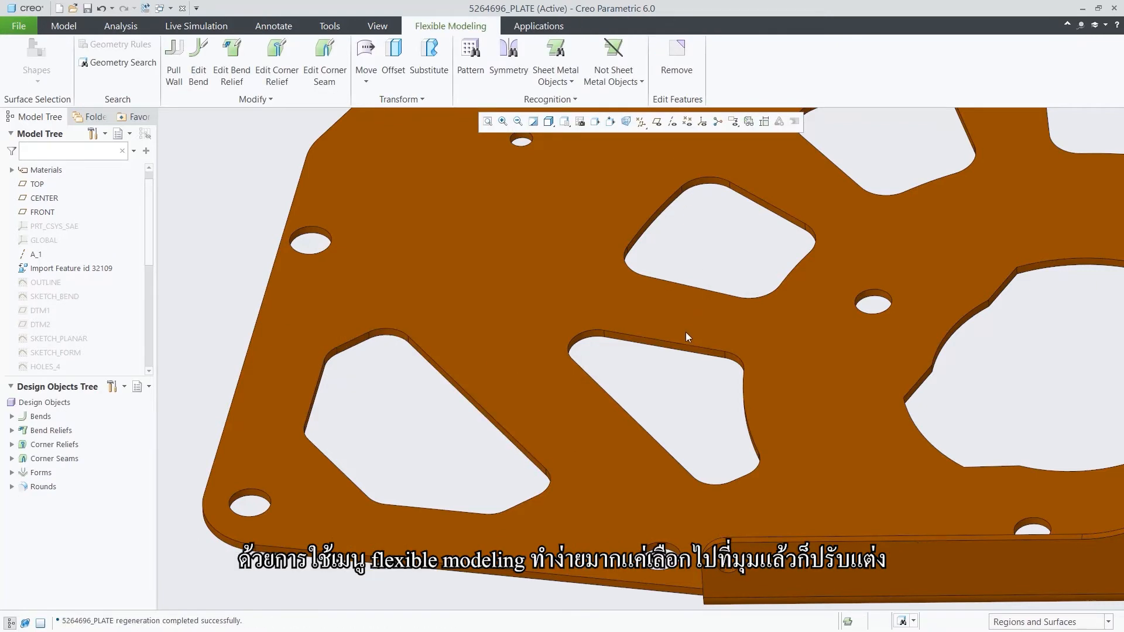
Step: Select all the surfaces of the roughly triangular cutout beside the large corner cutout and remove them to fill the opening
click(685, 352)
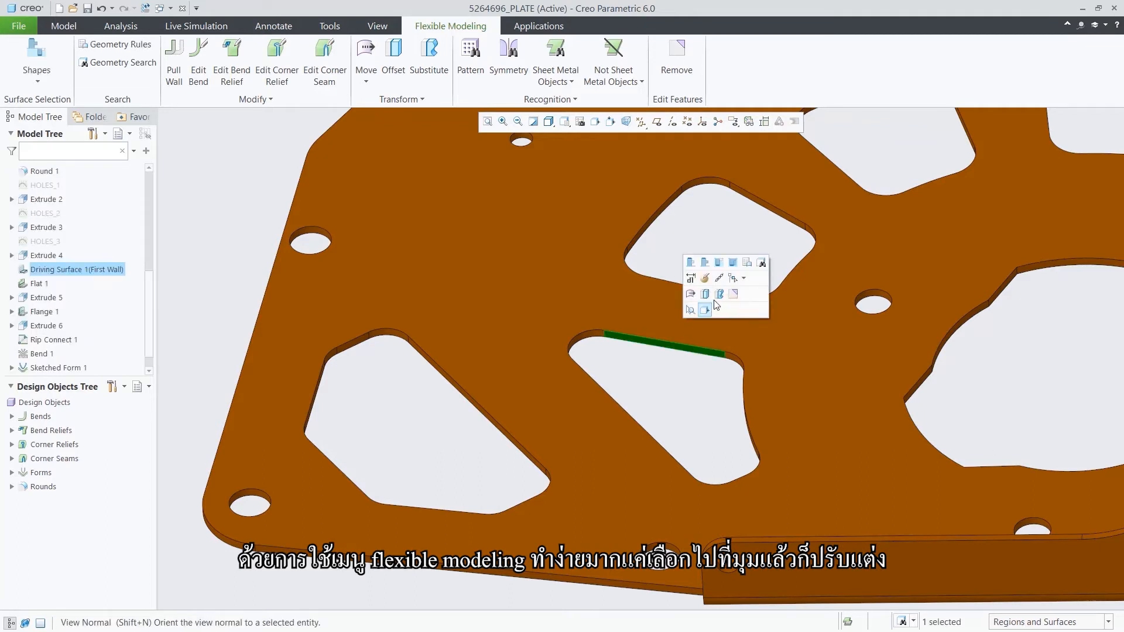
click(732, 263)
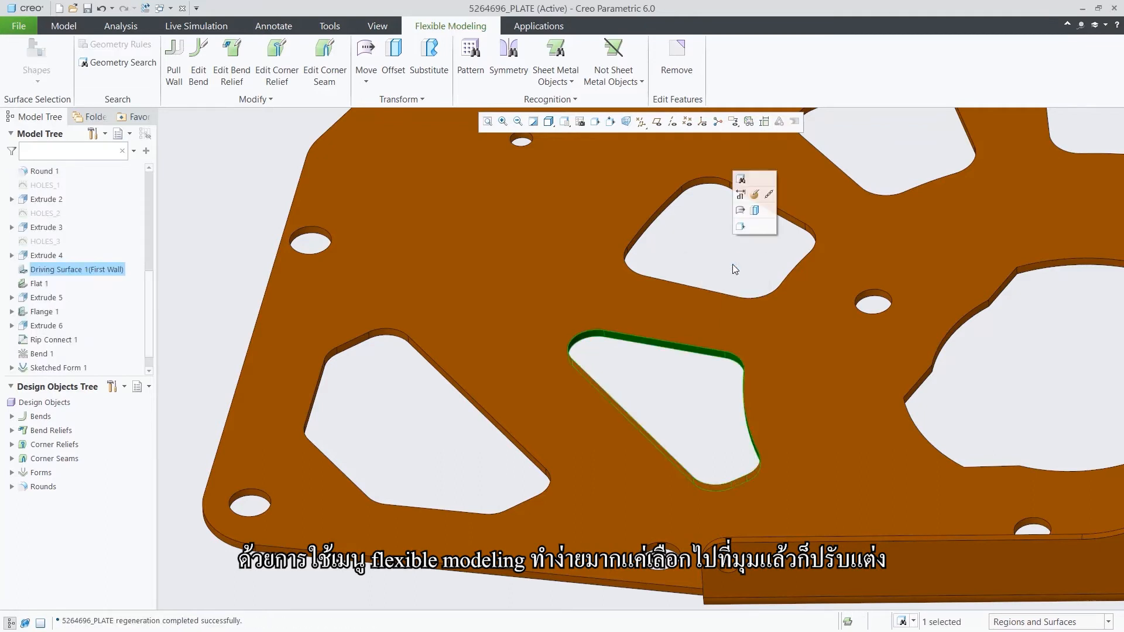
click(678, 52)
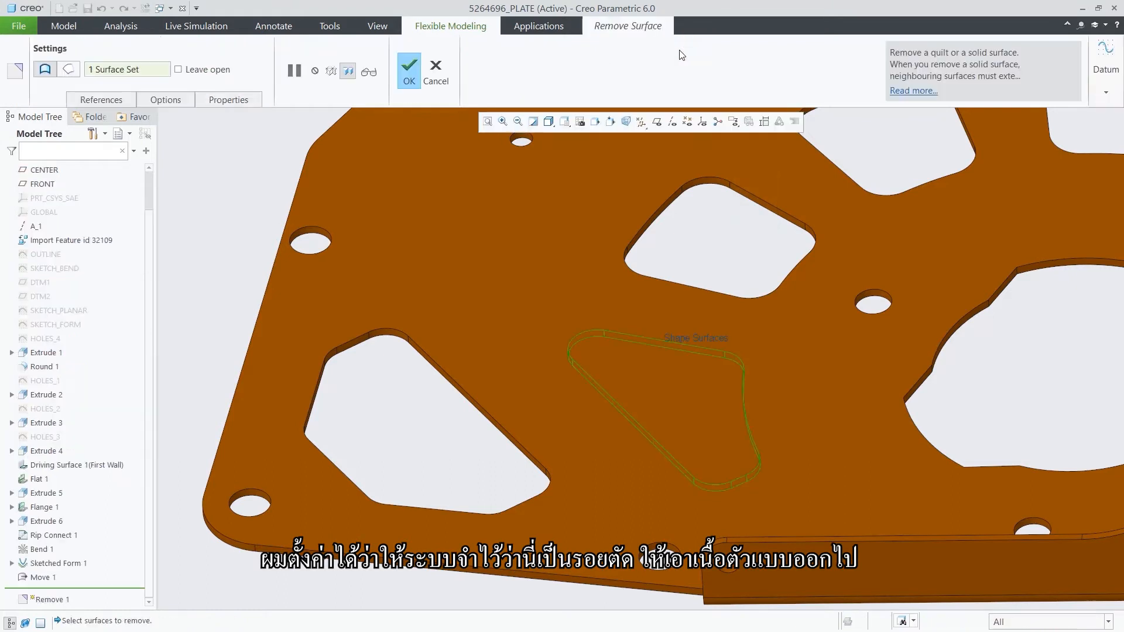
click(408, 69)
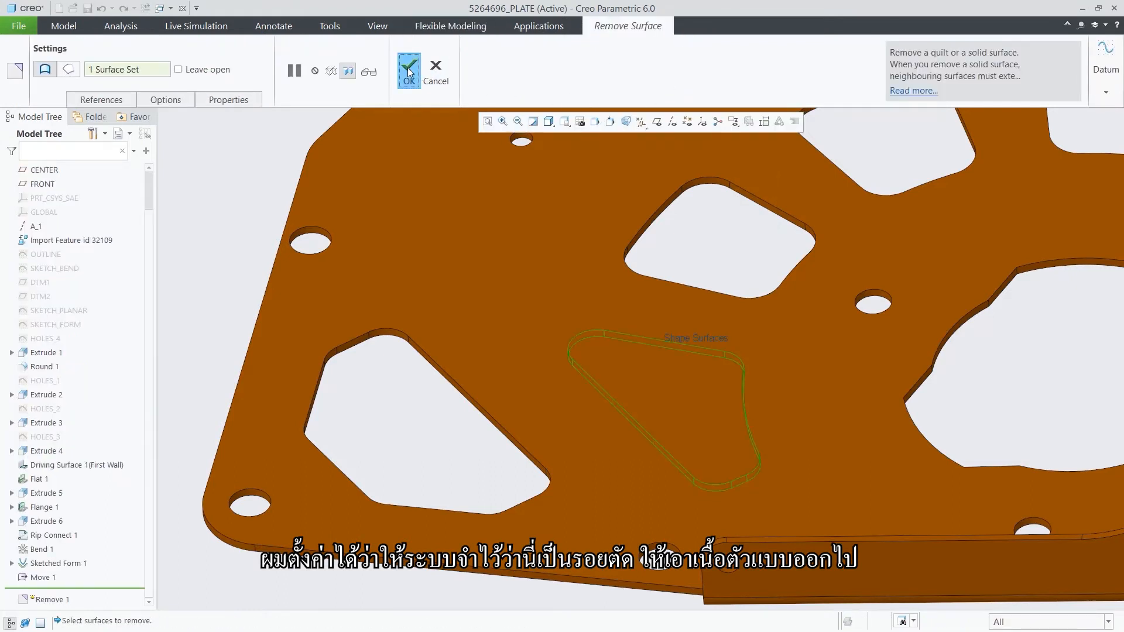
click(699, 234)
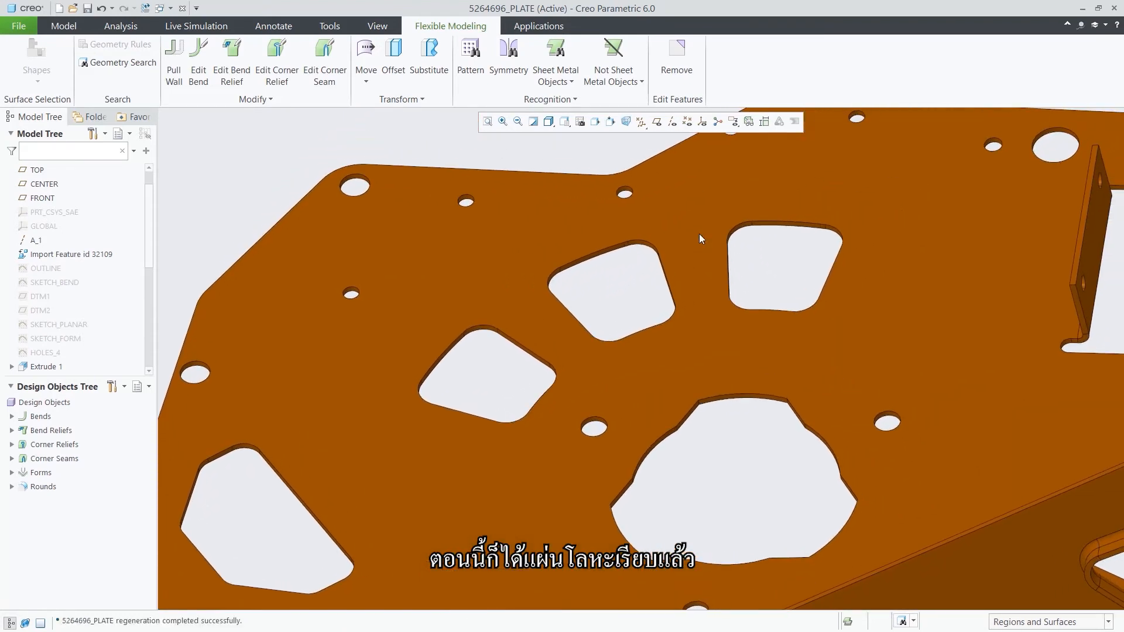
Step: Select all the surfaces of the upper rounded trapezoidal cutout, recognize its pattern of similar cutouts, and allow editing of the result
click(775, 224)
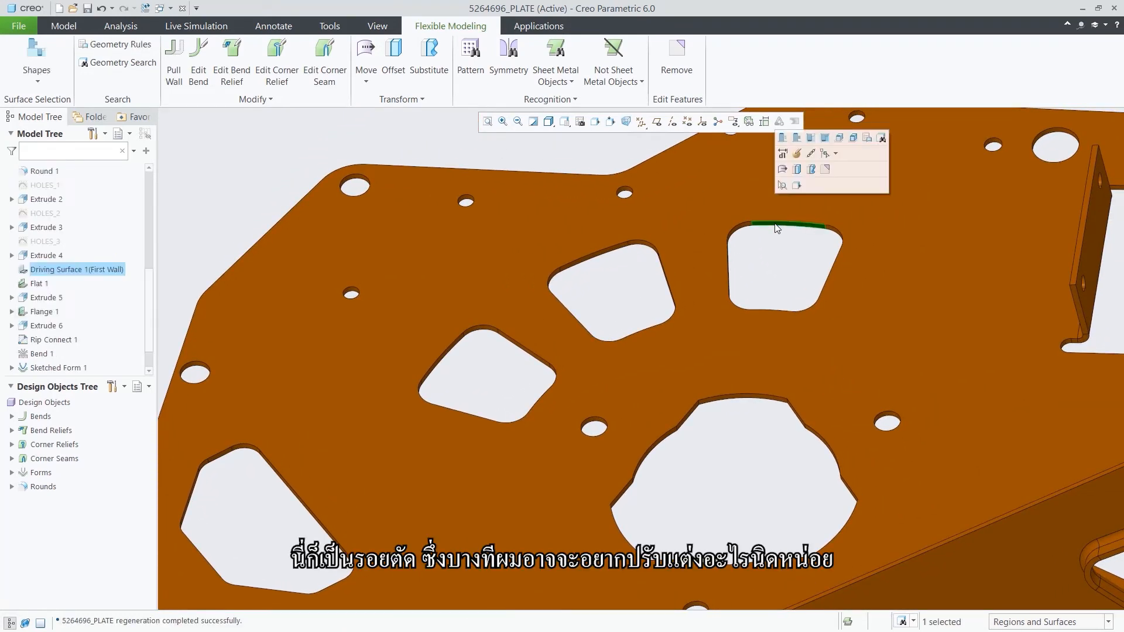
click(826, 139)
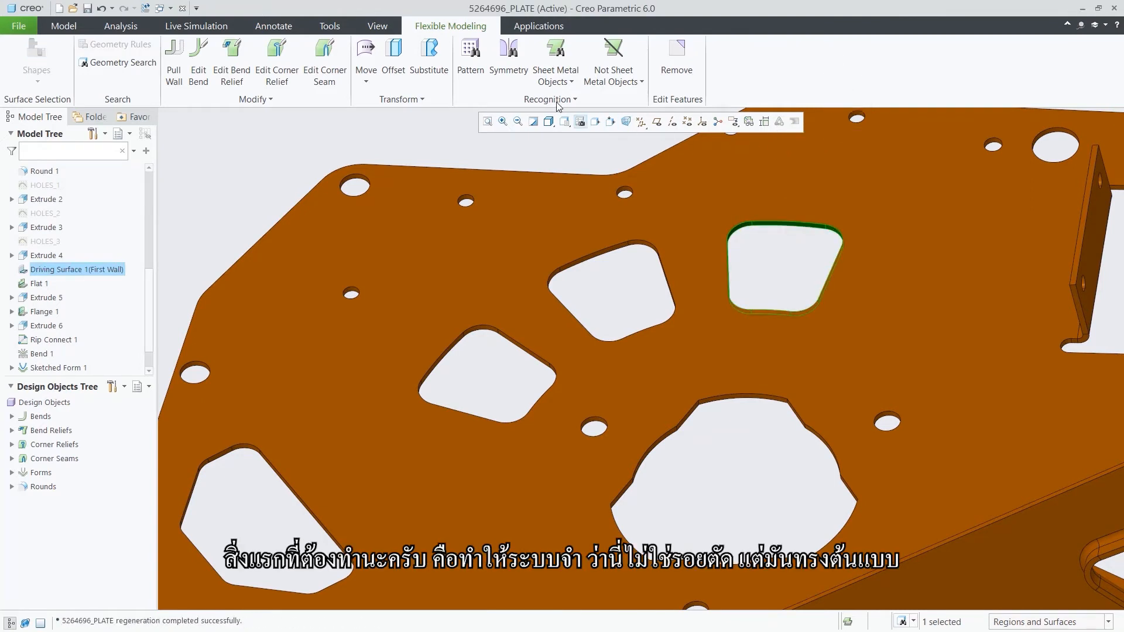
click(468, 53)
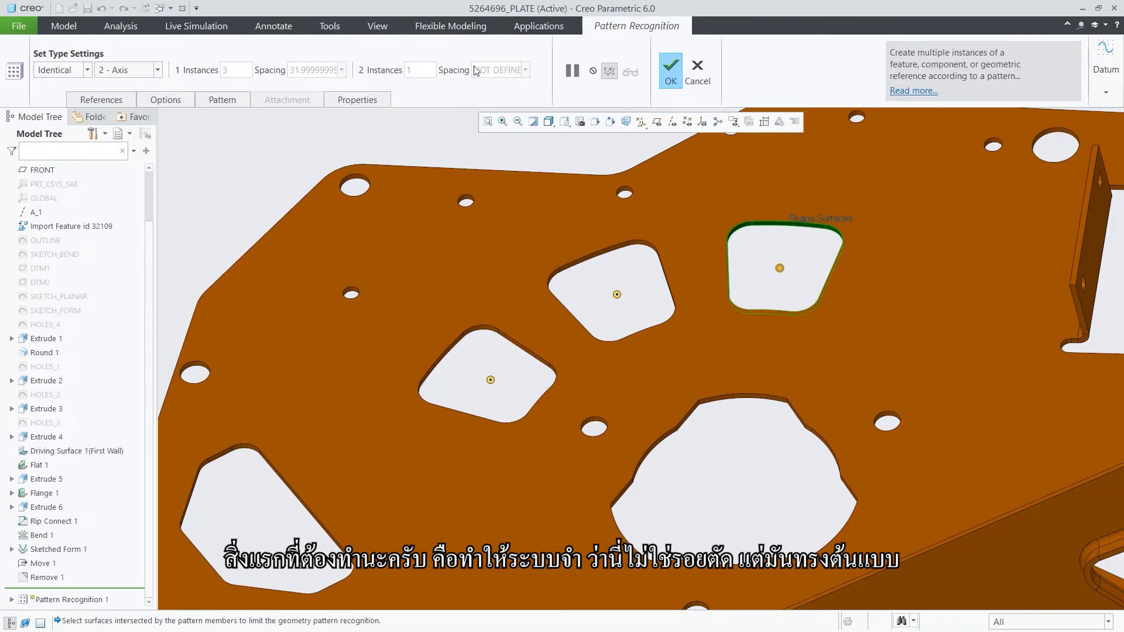
click(167, 100)
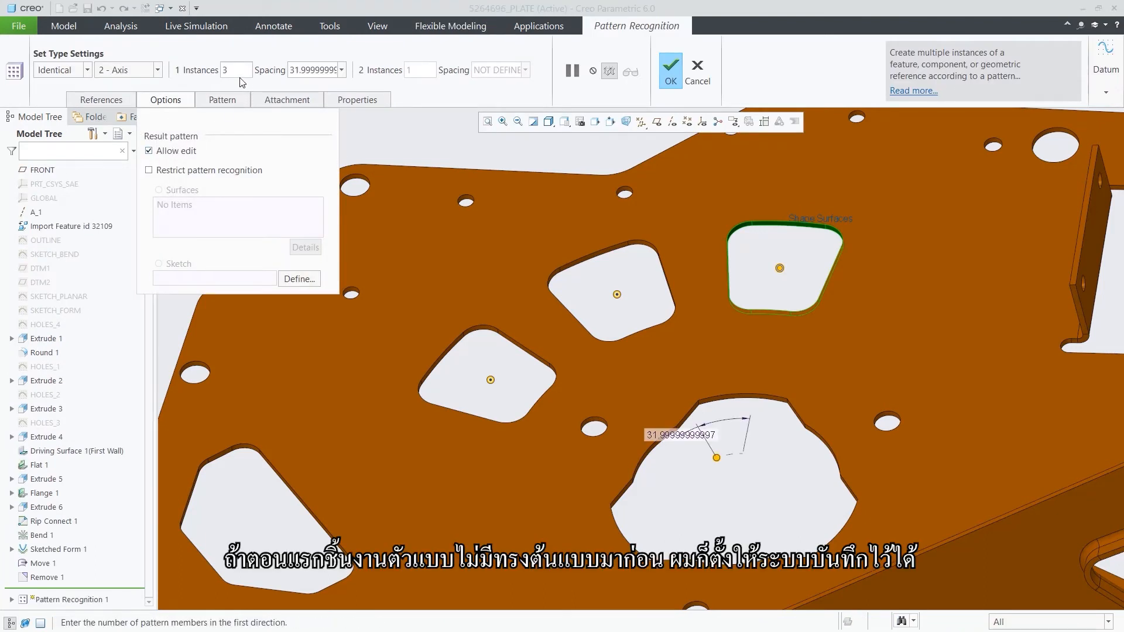
Step: Set the recognized cutout pattern to 4 instances with a spacing of 30 and complete it
click(241, 73)
key(BackSpace)
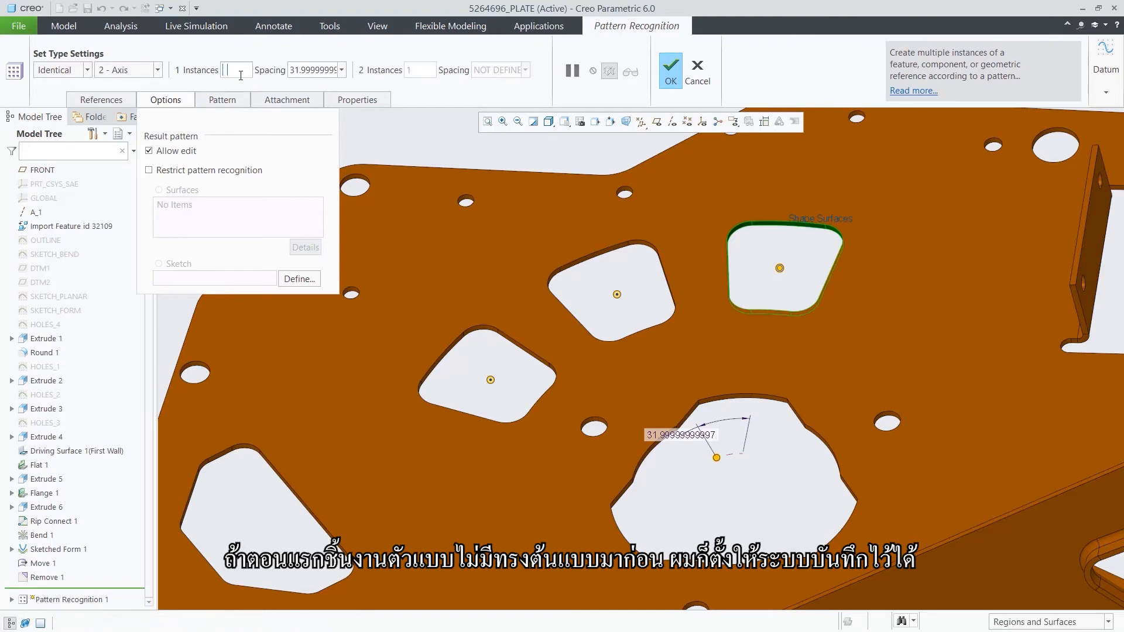
click(312, 71)
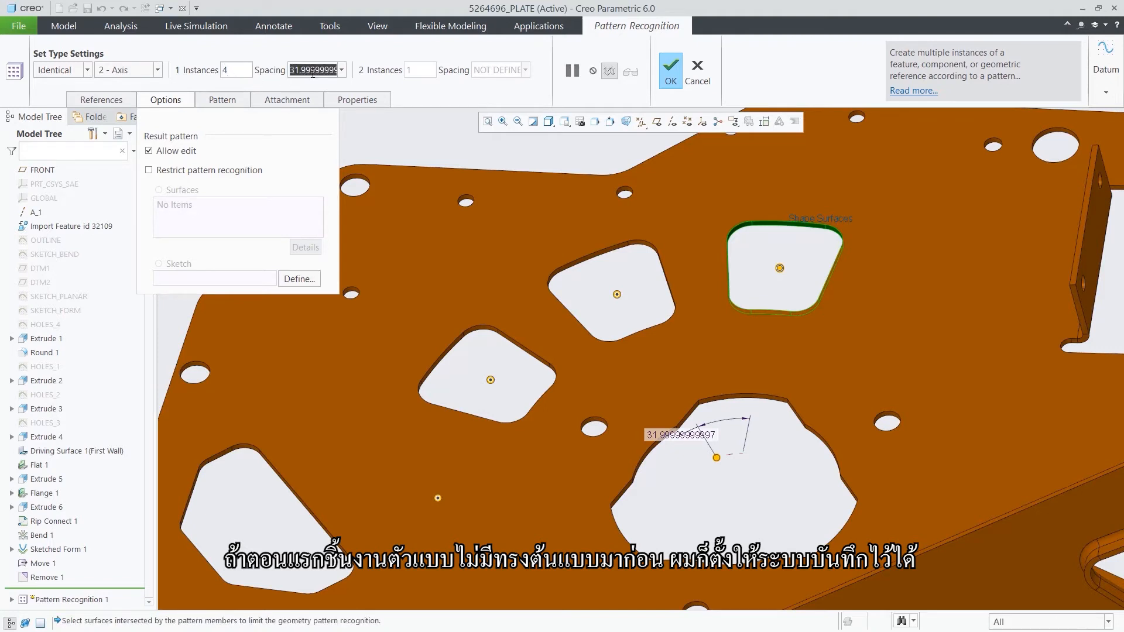
text(30)
key(Return)
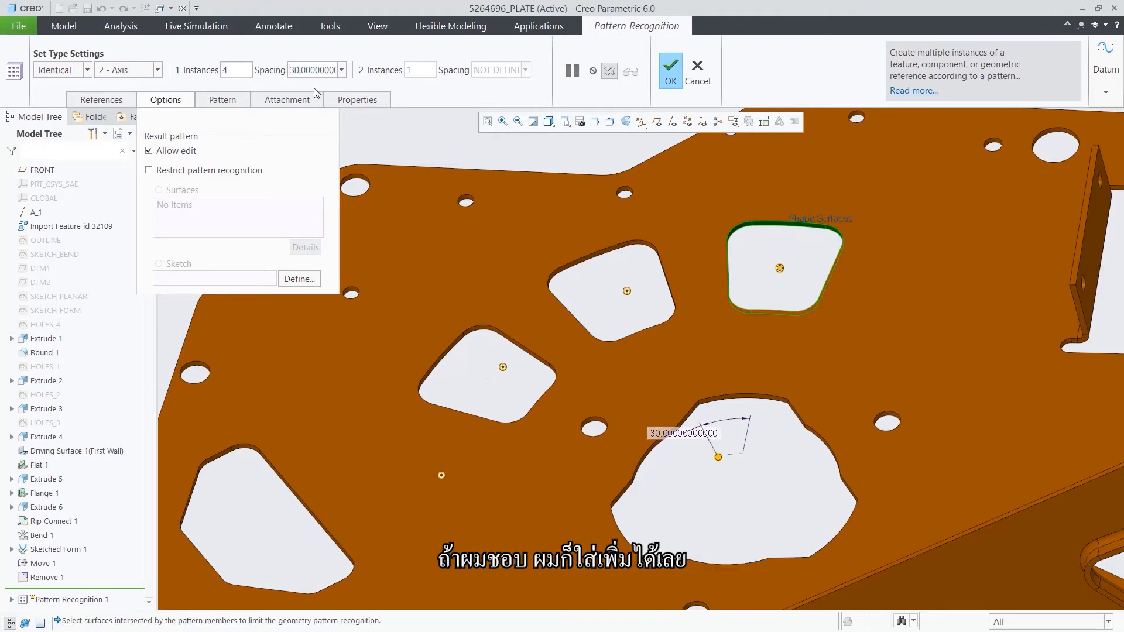
click(671, 70)
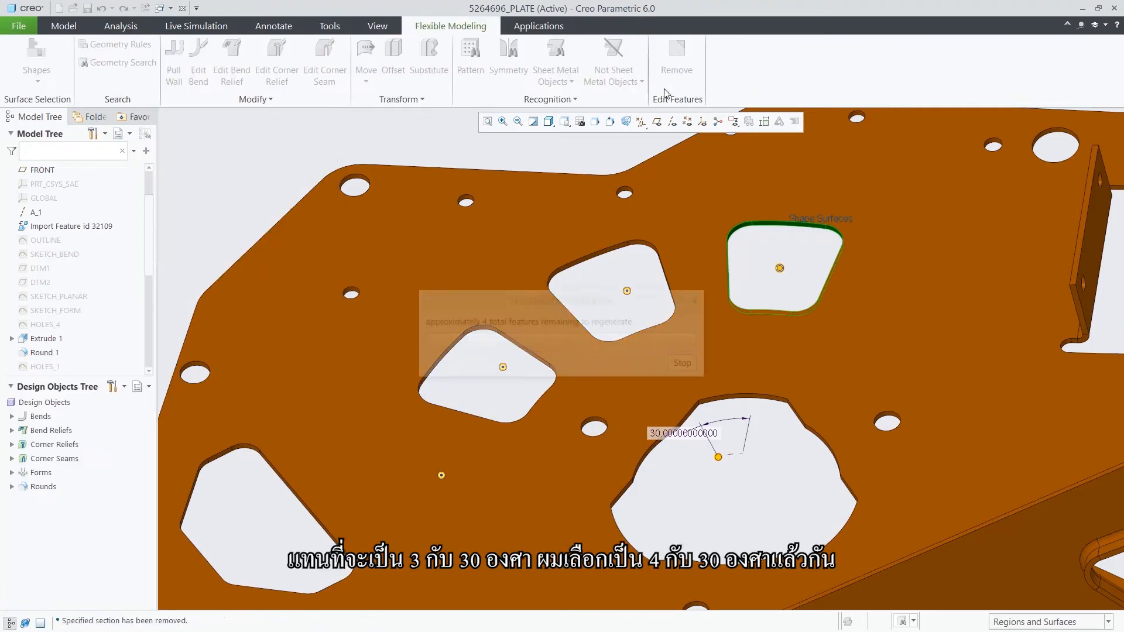
click(598, 153)
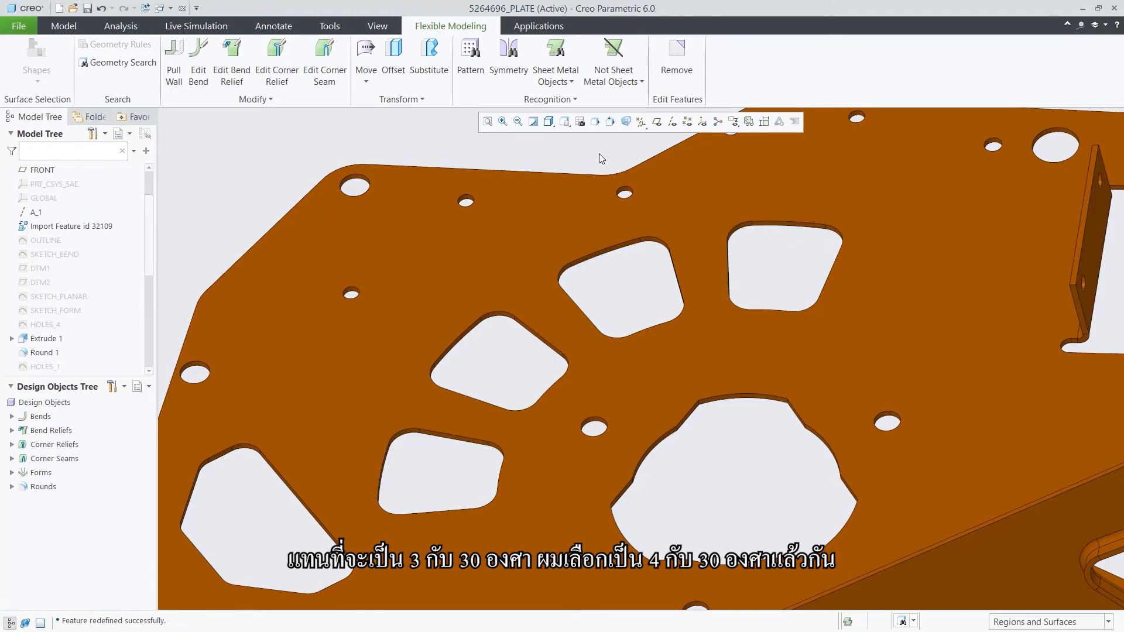
Step: Select all the surfaces of the large central cutout and offset them outward about 7.40
key(0)
key(7)
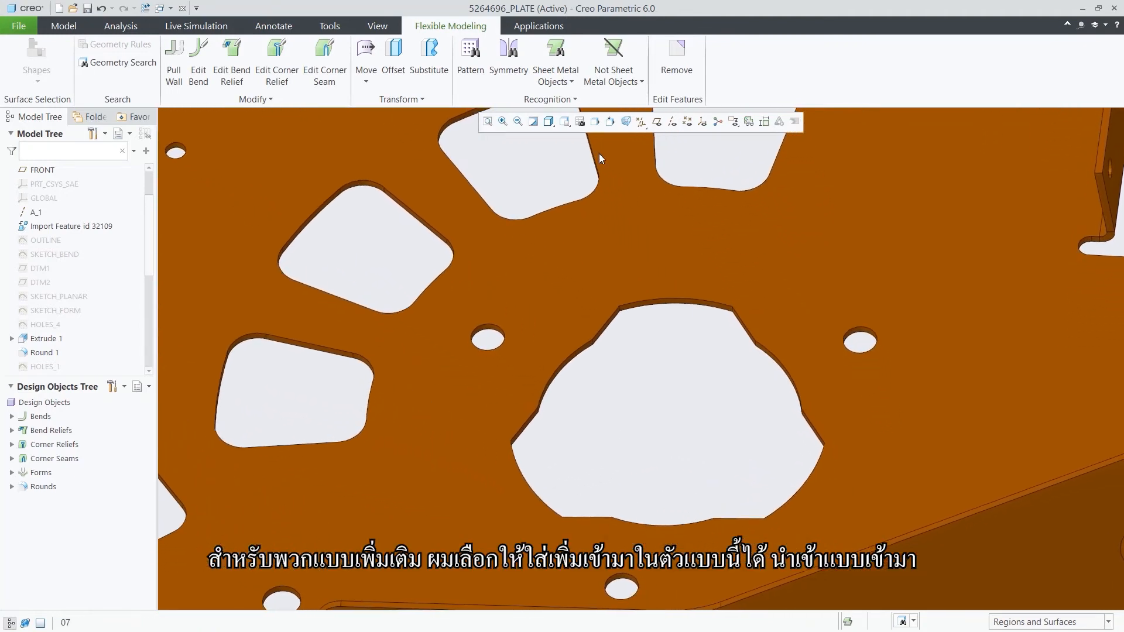
click(667, 305)
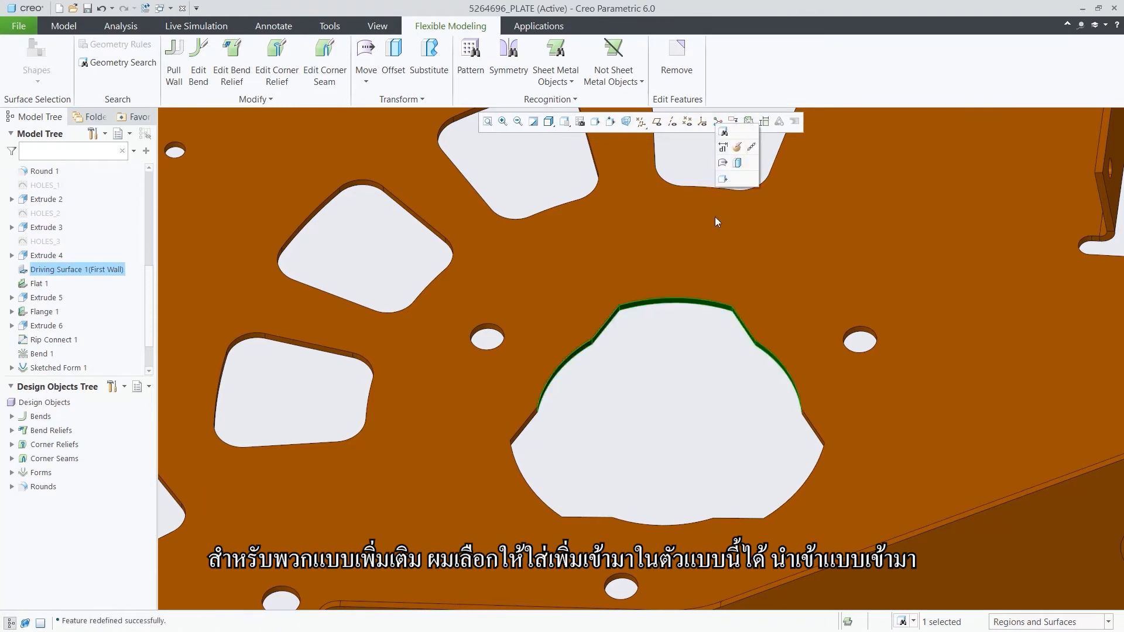
ctrl+click(533, 421)
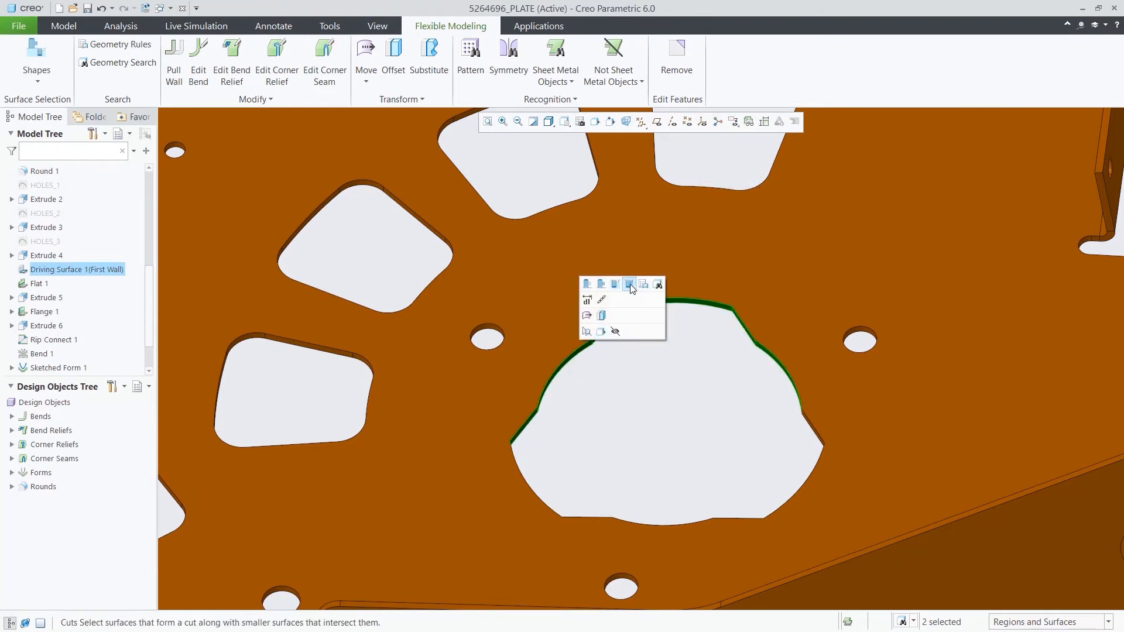
click(642, 285)
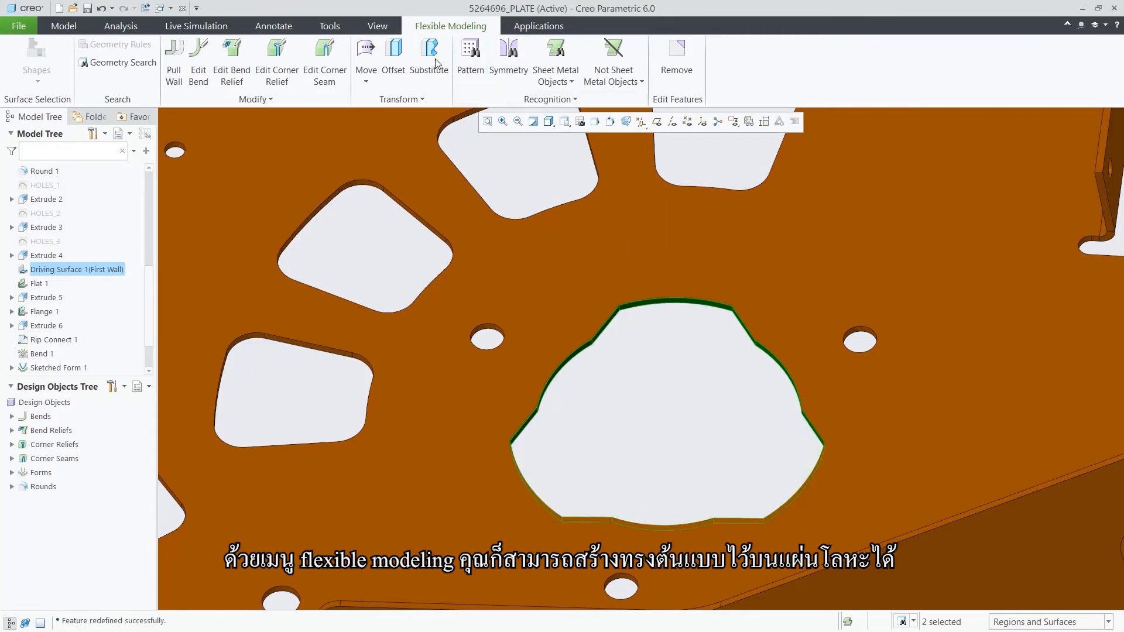
click(395, 59)
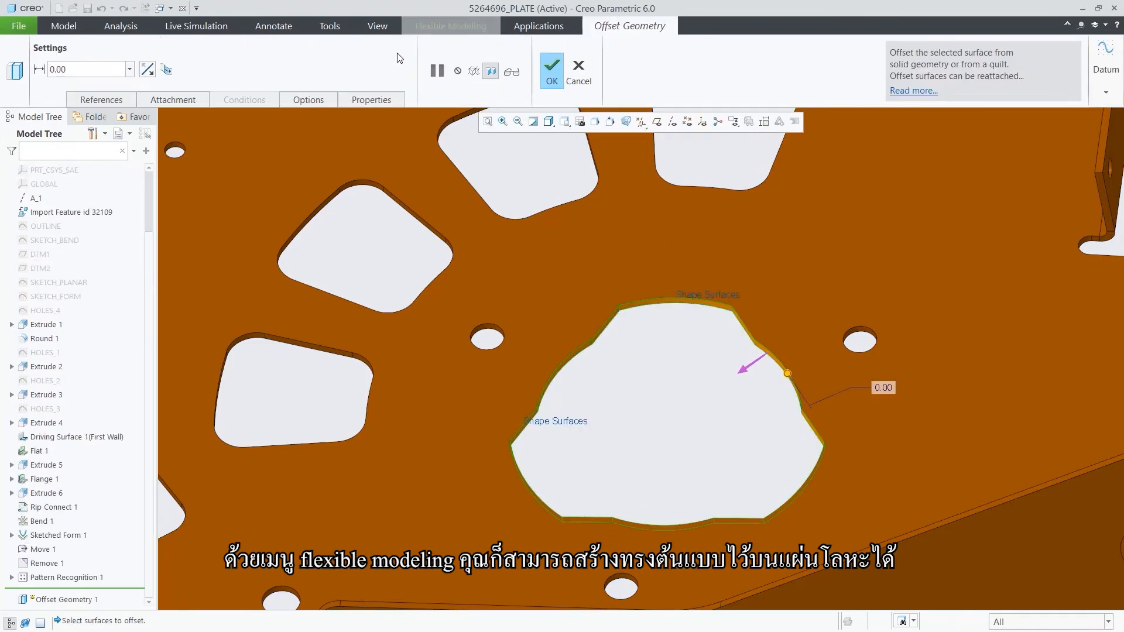
drag(782, 375, 814, 362)
Step: Set the central cutout's offset distance to 10 and complete the offset
double_click(906, 377)
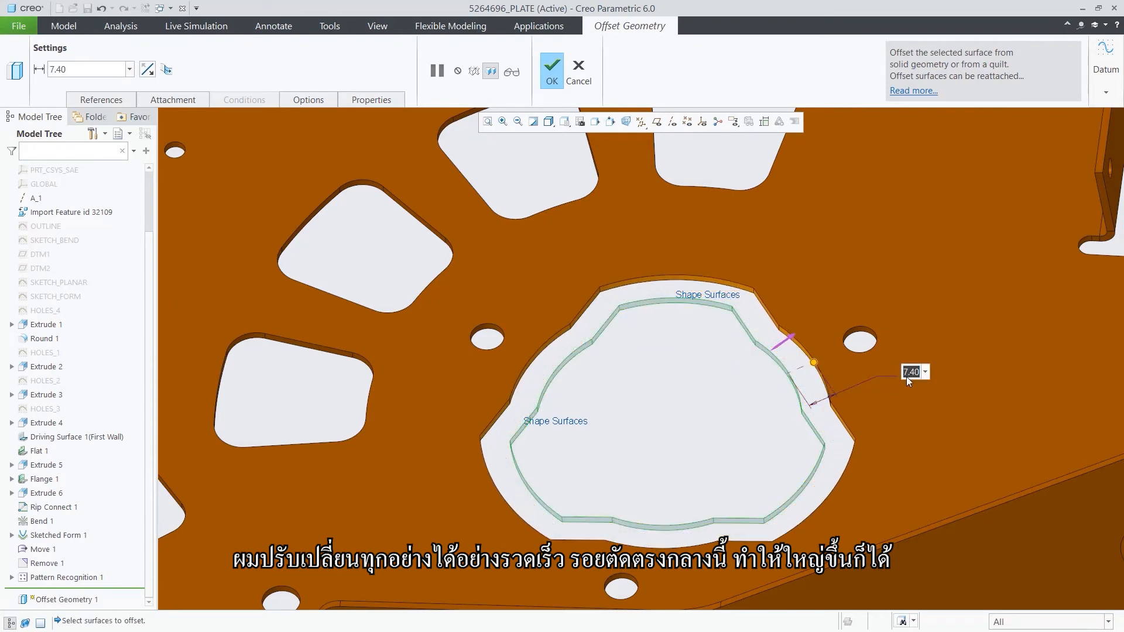
text(10)
key(Return)
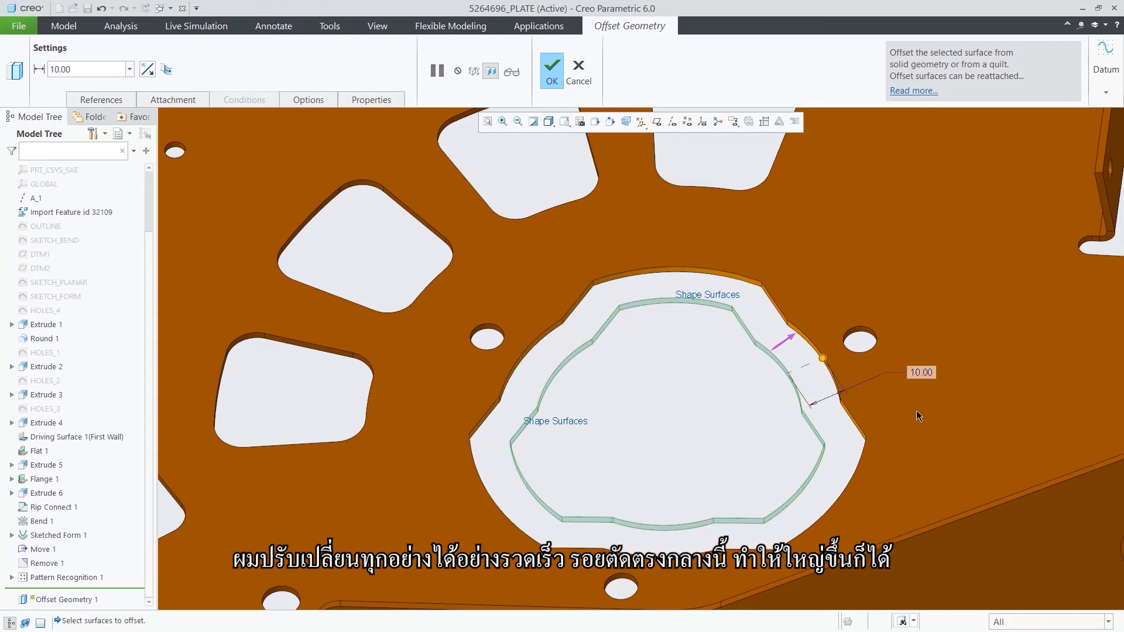
click(555, 75)
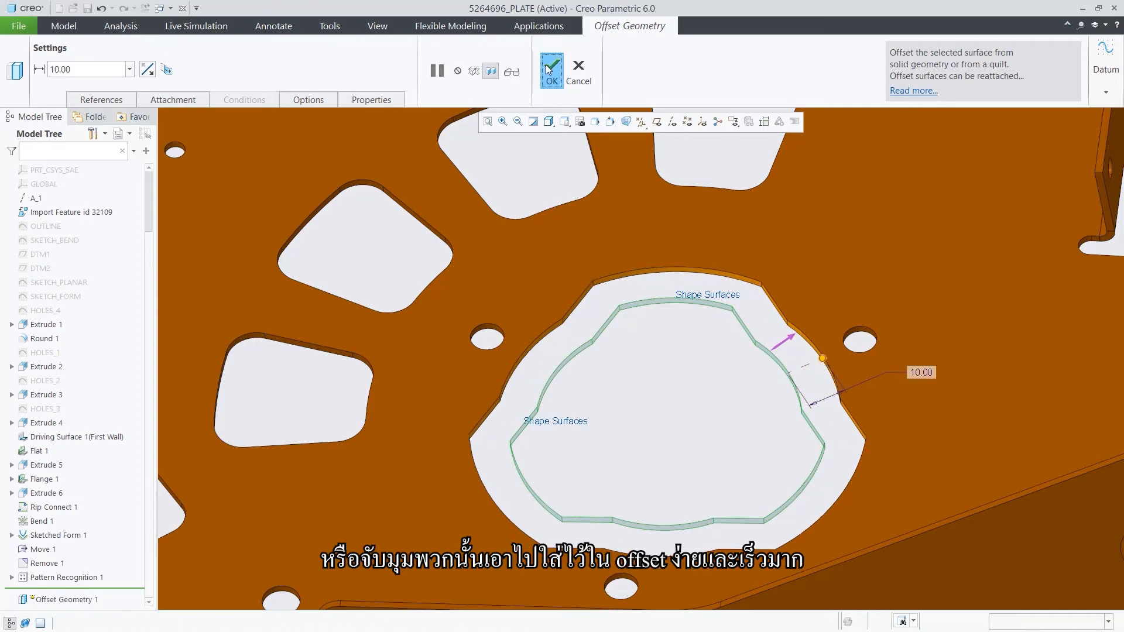
click(663, 381)
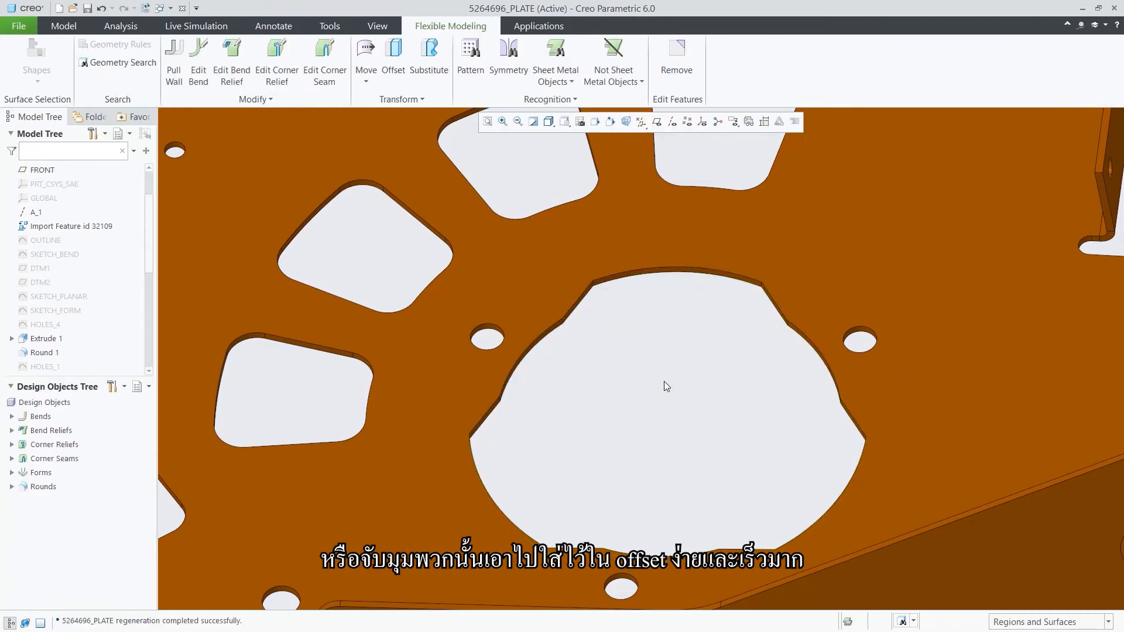
Step: Substitute the lower four-sided cutout's slanted side with the far side of the neighbouring slanted slot, merging both openings
key(0)
key(0)
key(s)
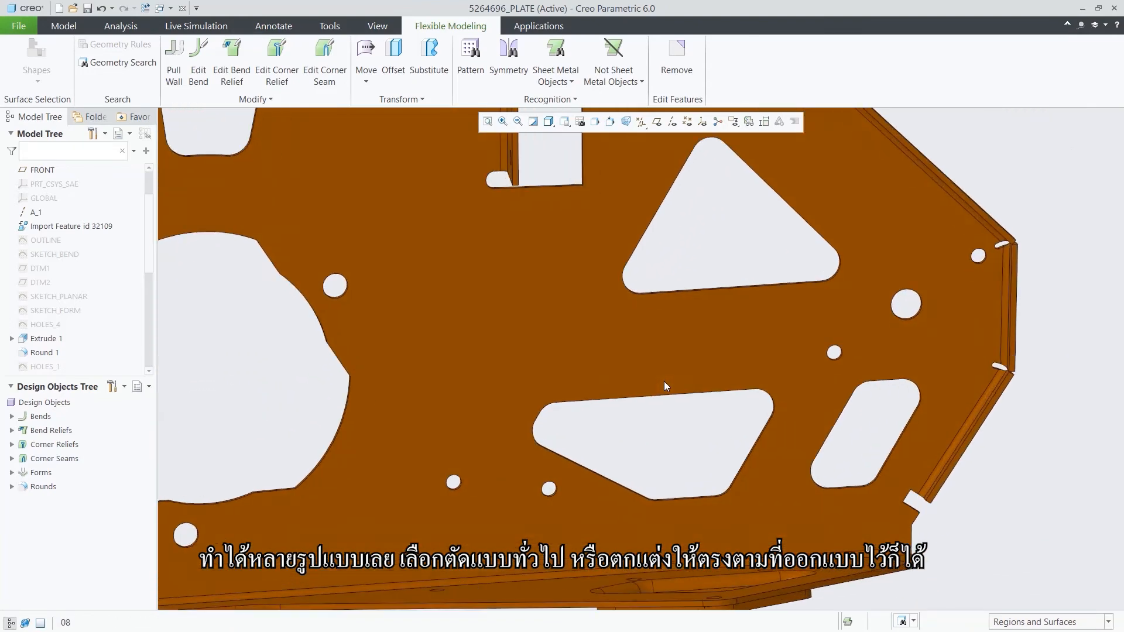
click(649, 405)
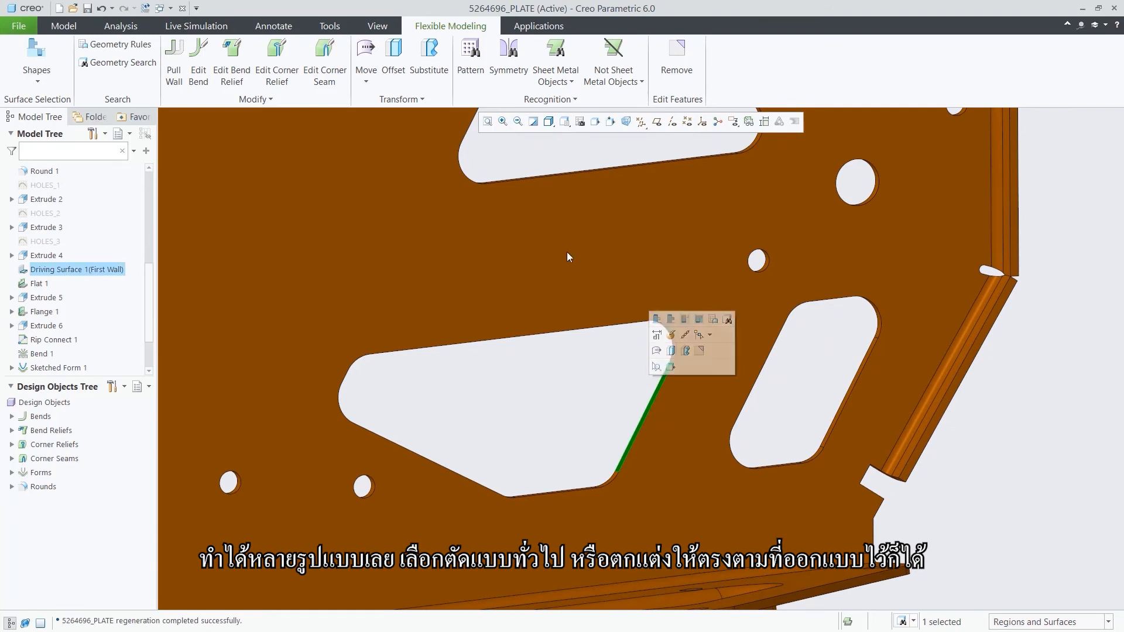
click(428, 55)
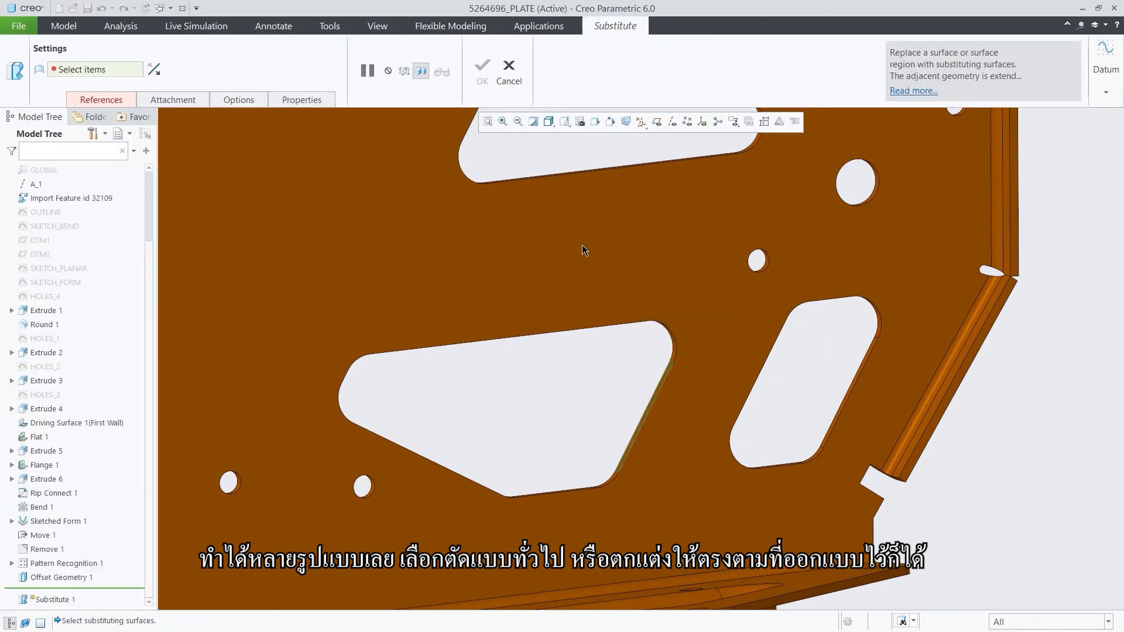
click(858, 379)
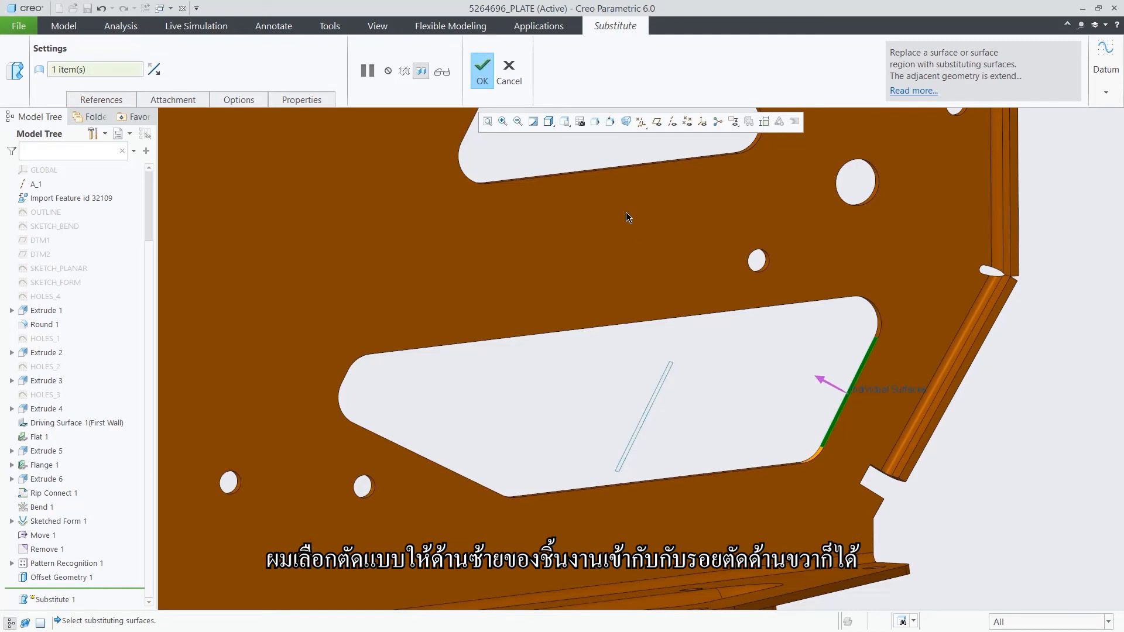
click(480, 68)
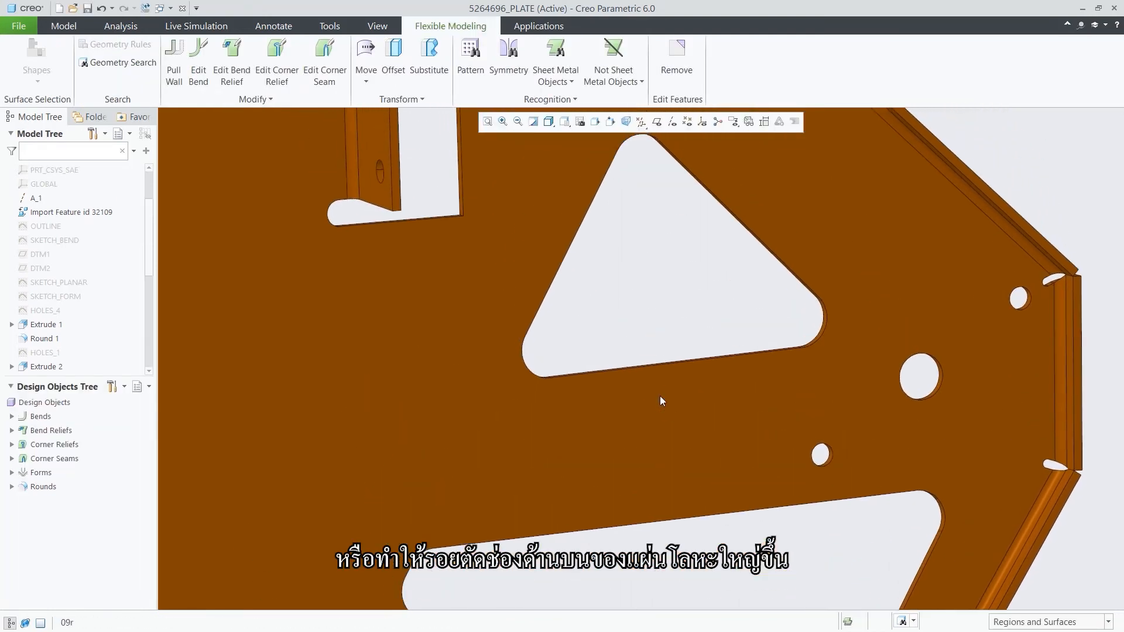
Step: Select all the surfaces of the large triangular cutout and remove them to fill the opening
click(778, 317)
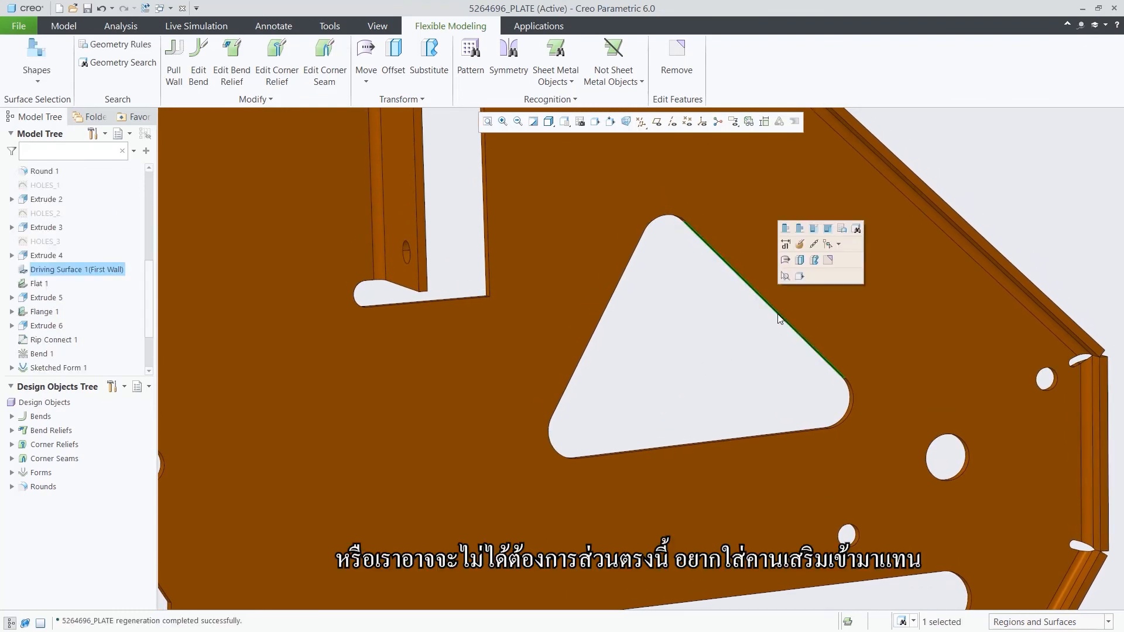
click(828, 230)
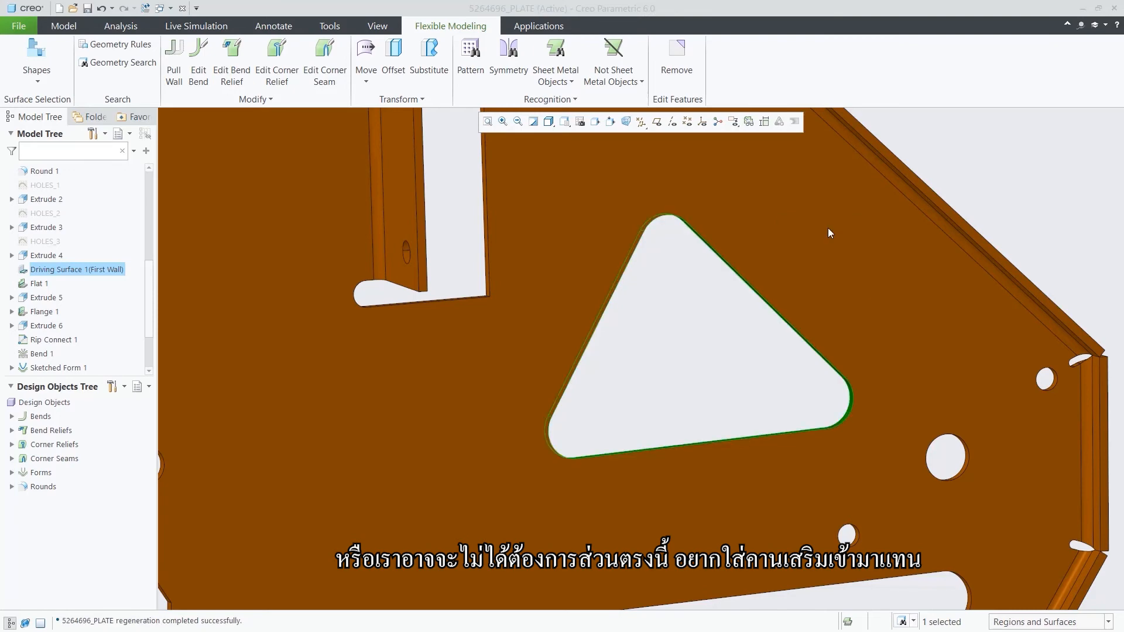
click(673, 52)
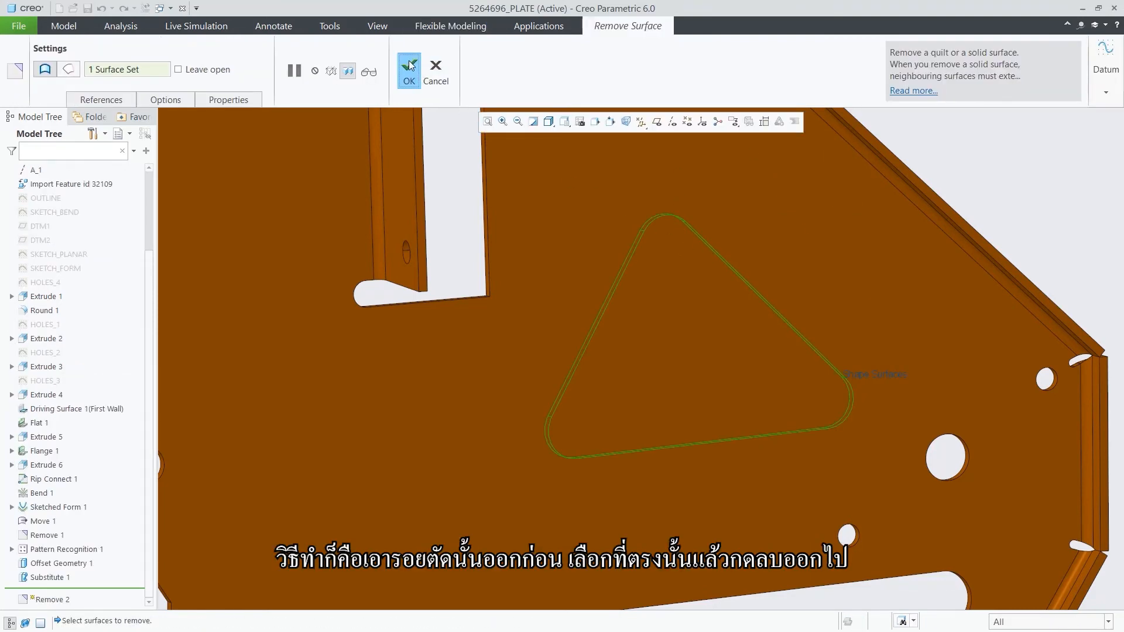
click(410, 66)
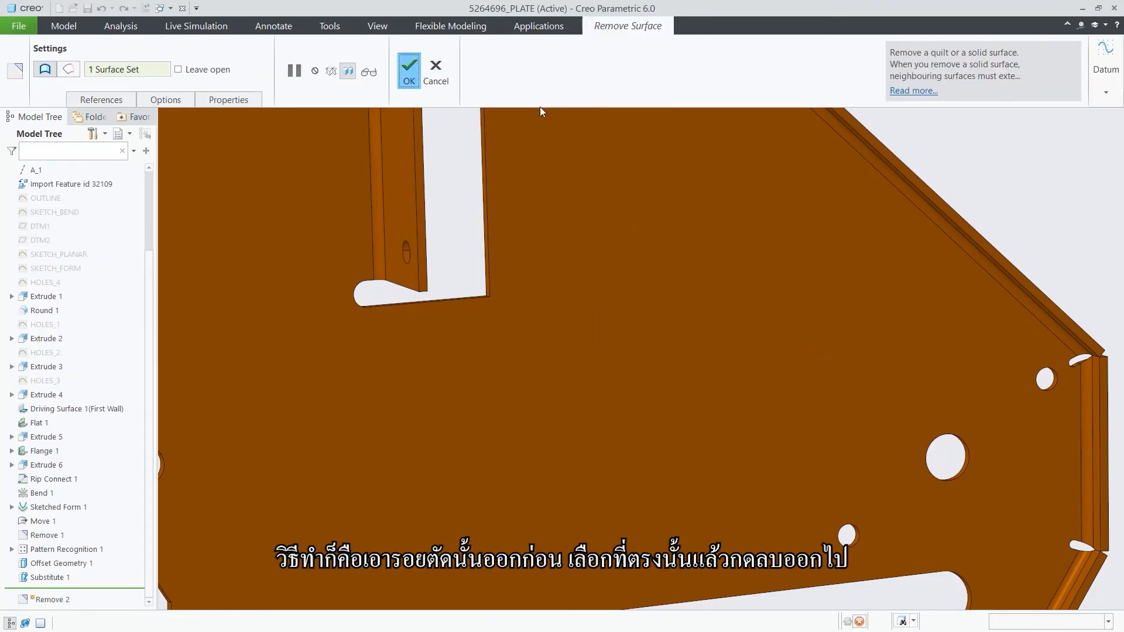
click(972, 171)
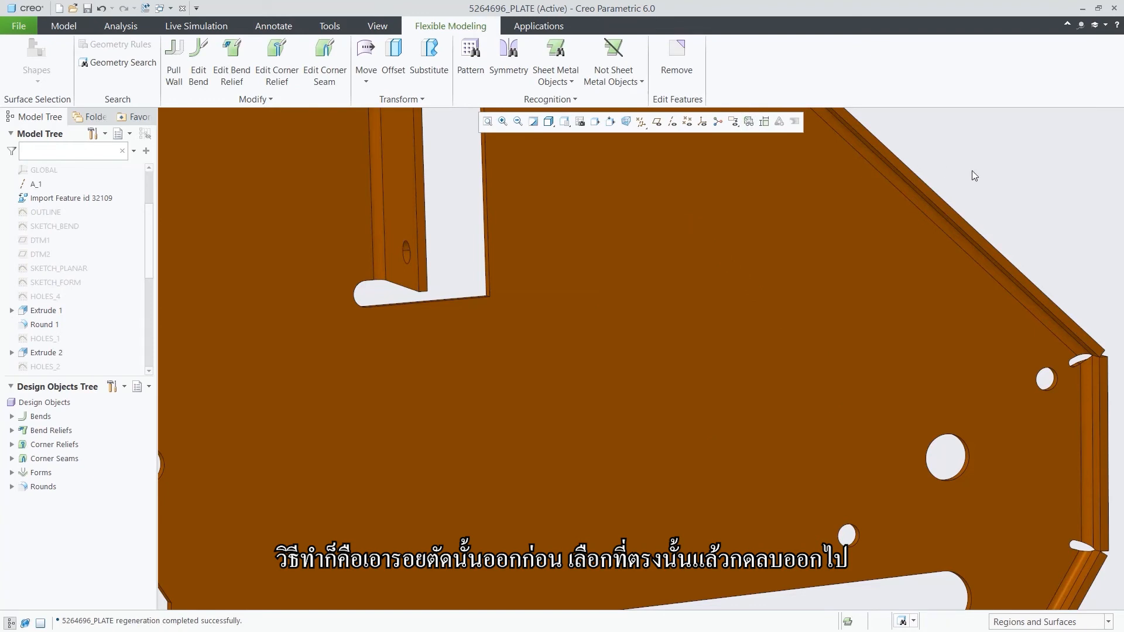
Step: Start a punch form on the sheet metal part using the CLOSE_ROUND_BEAD_FORM_MM model
click(69, 28)
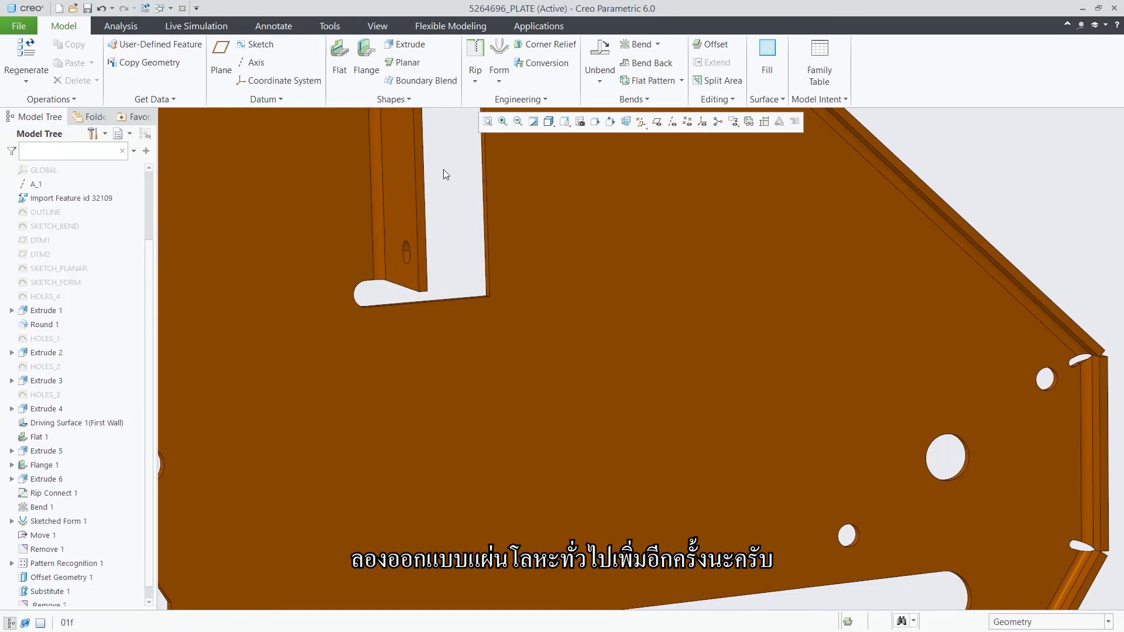
key(ctrl+d)
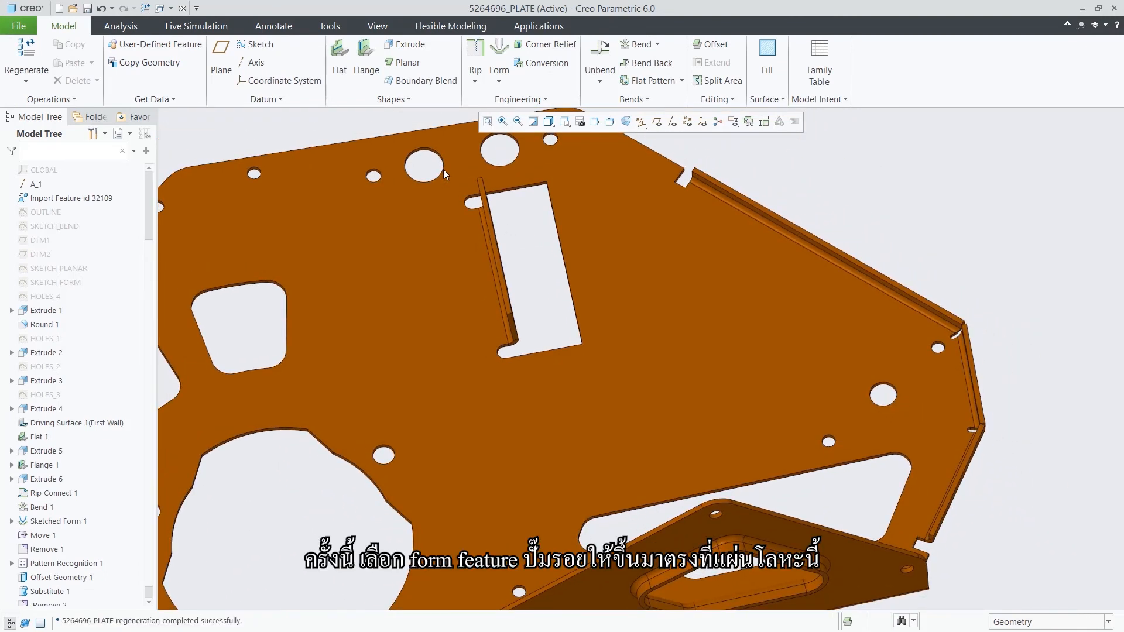
click(499, 83)
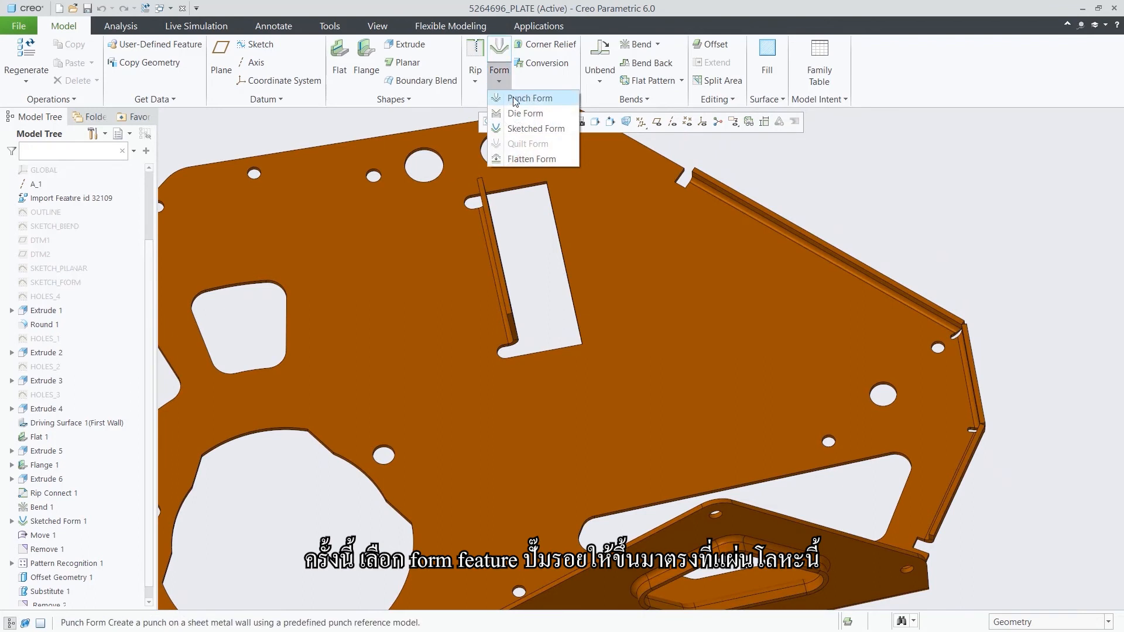
click(515, 100)
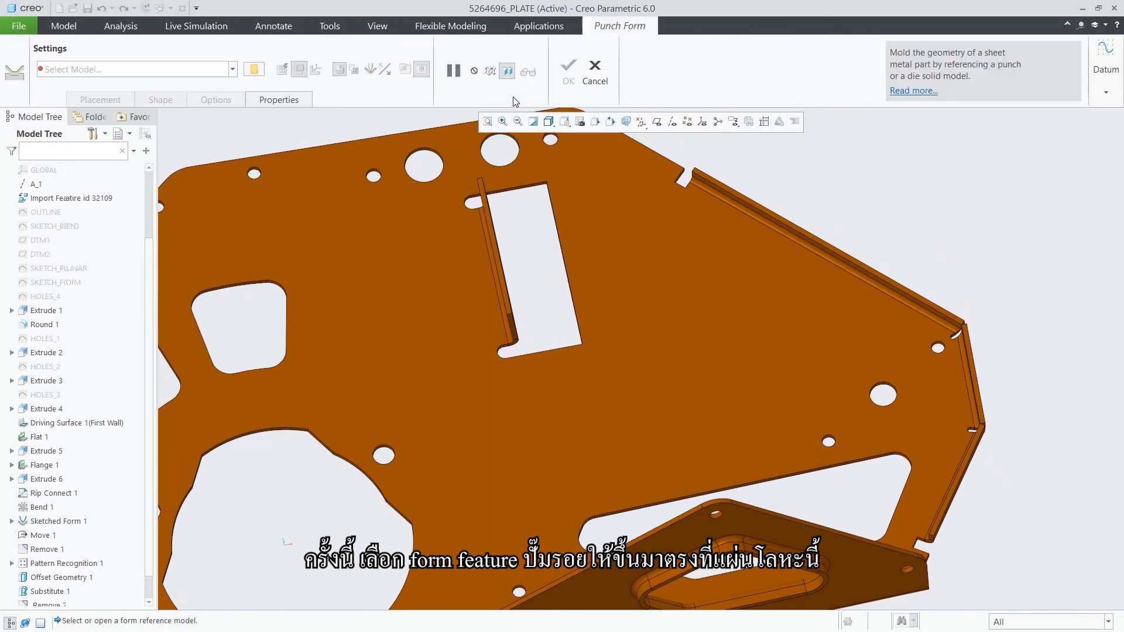
click(233, 69)
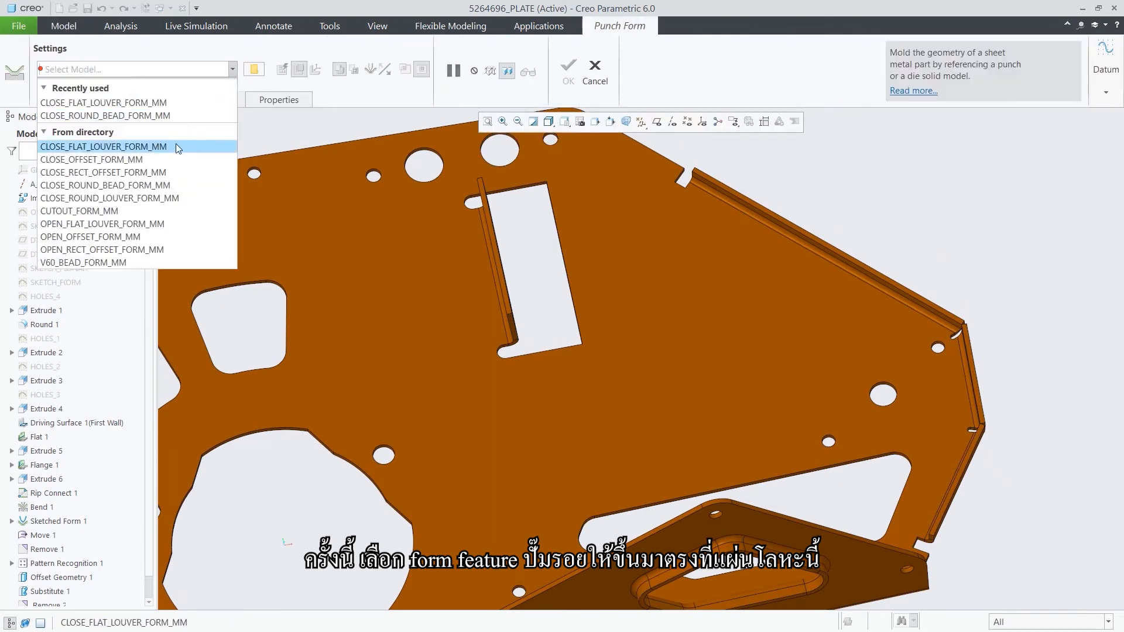
click(154, 186)
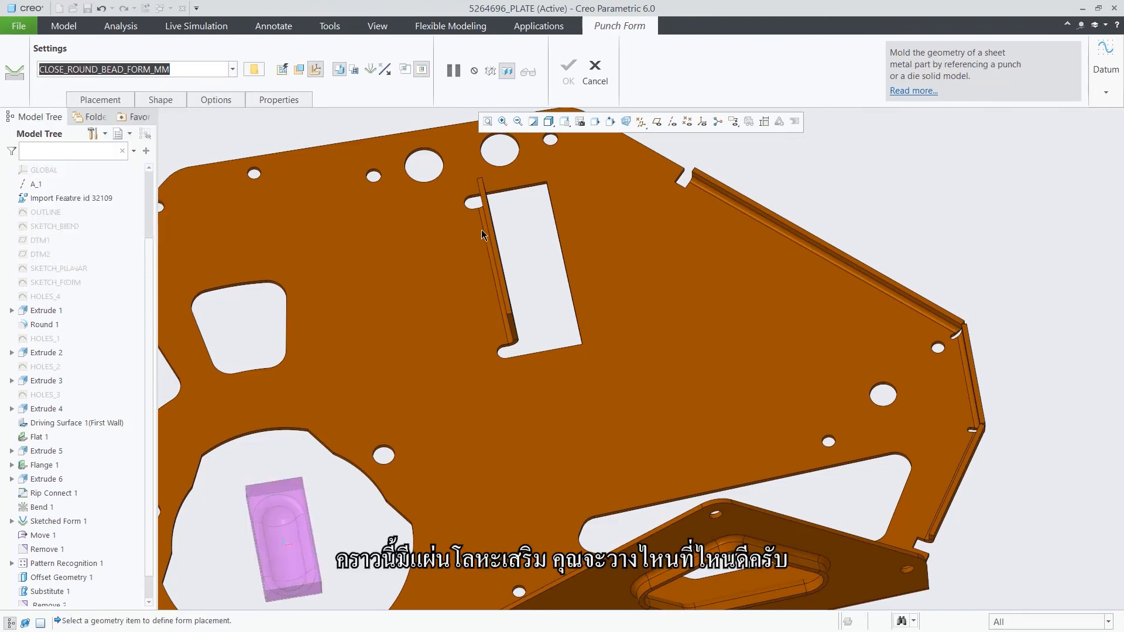
Step: Place the bead form on the rear surface of the plate, between the rectangular opening and the slanted flange
right_click(837, 170)
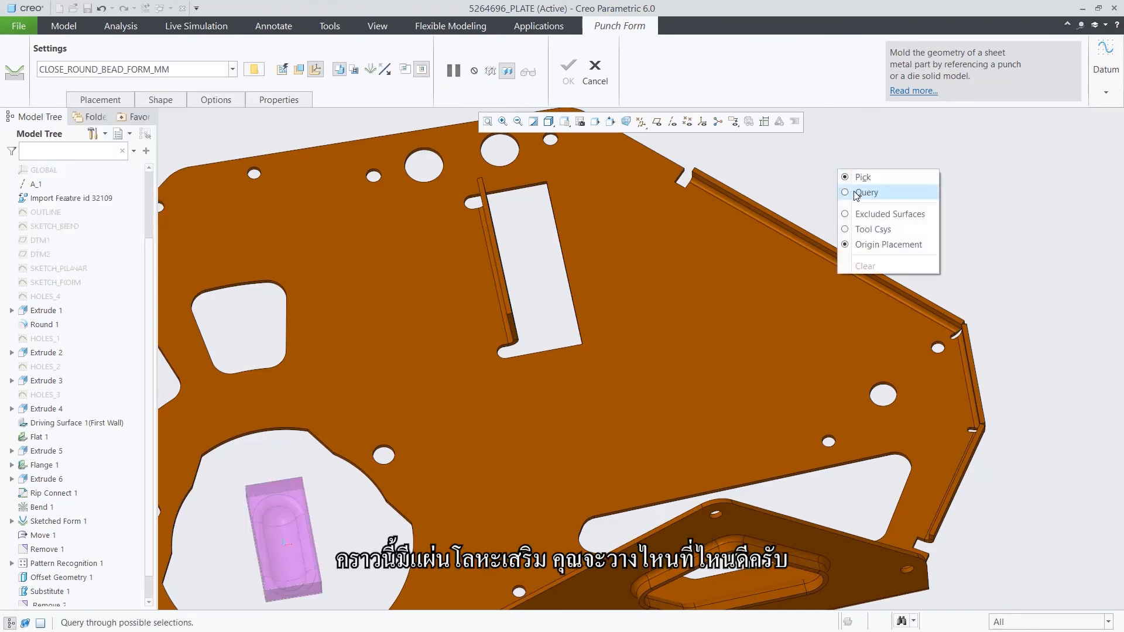
click(855, 192)
click(733, 284)
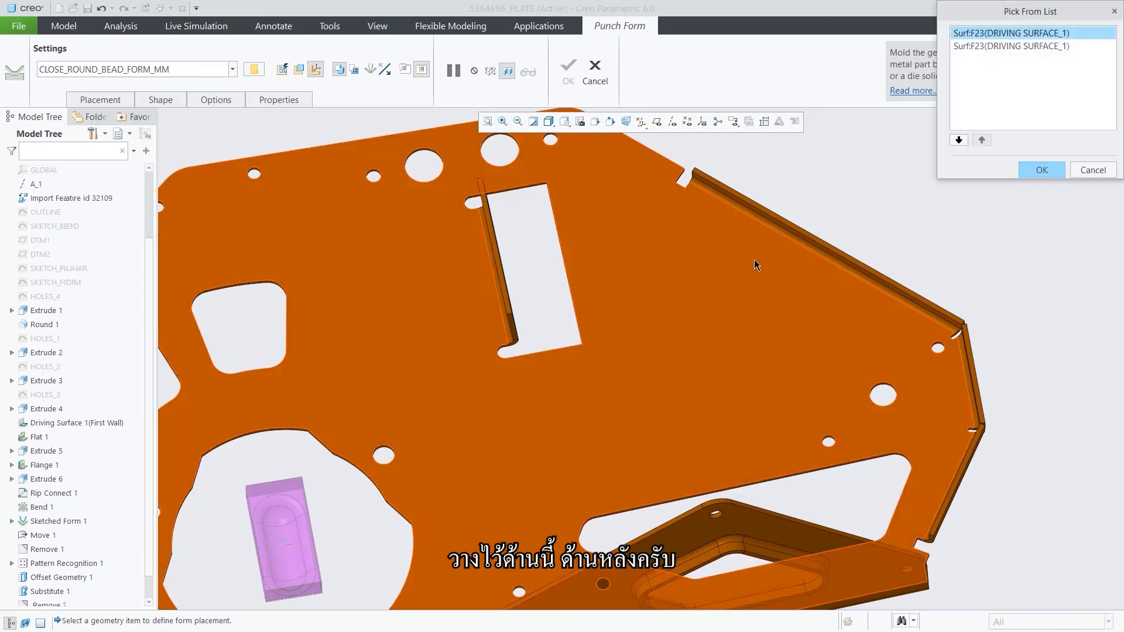
click(975, 47)
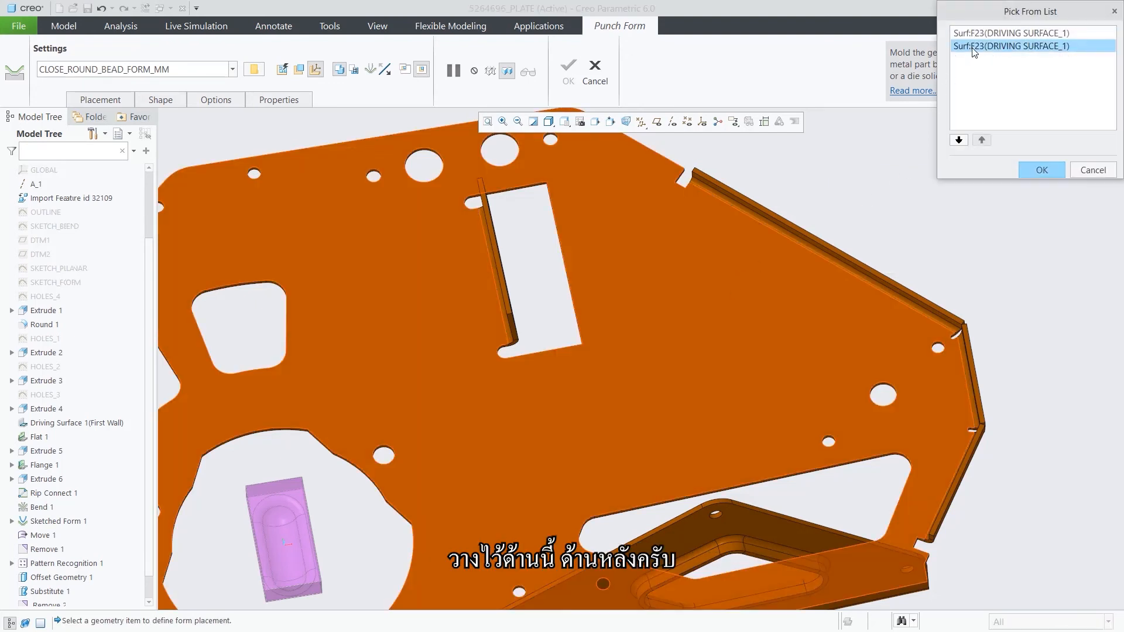
click(1038, 170)
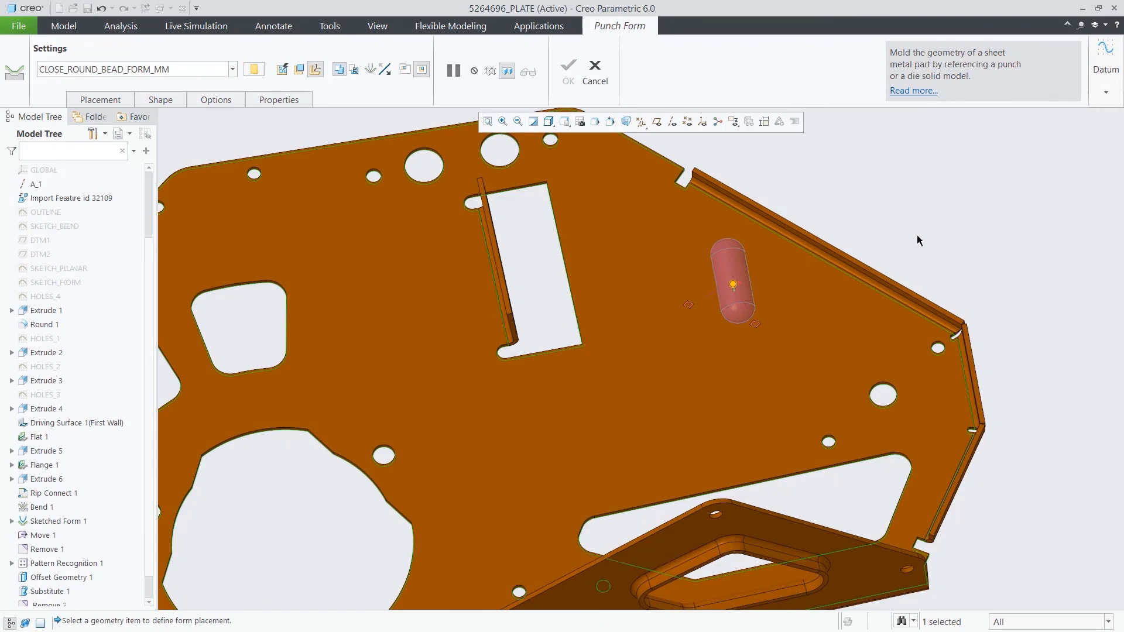
Step: Display the datum planes, reference the bead to two of them, and move it to offsets of about 153.70 and 56.83
click(658, 122)
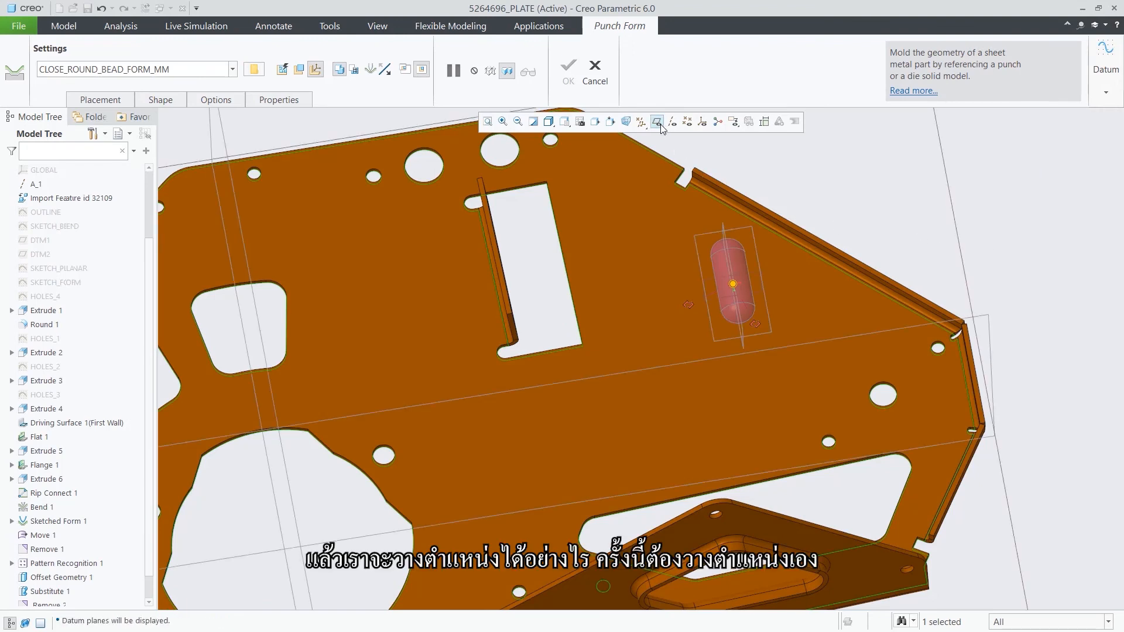
drag(689, 304, 258, 328)
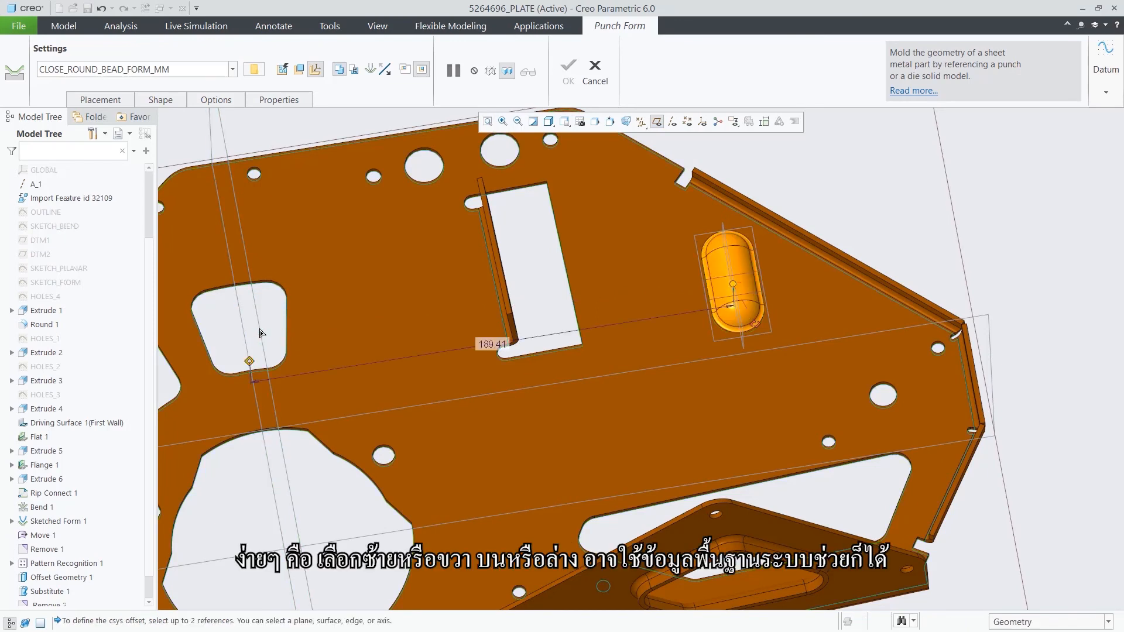
drag(753, 324, 872, 342)
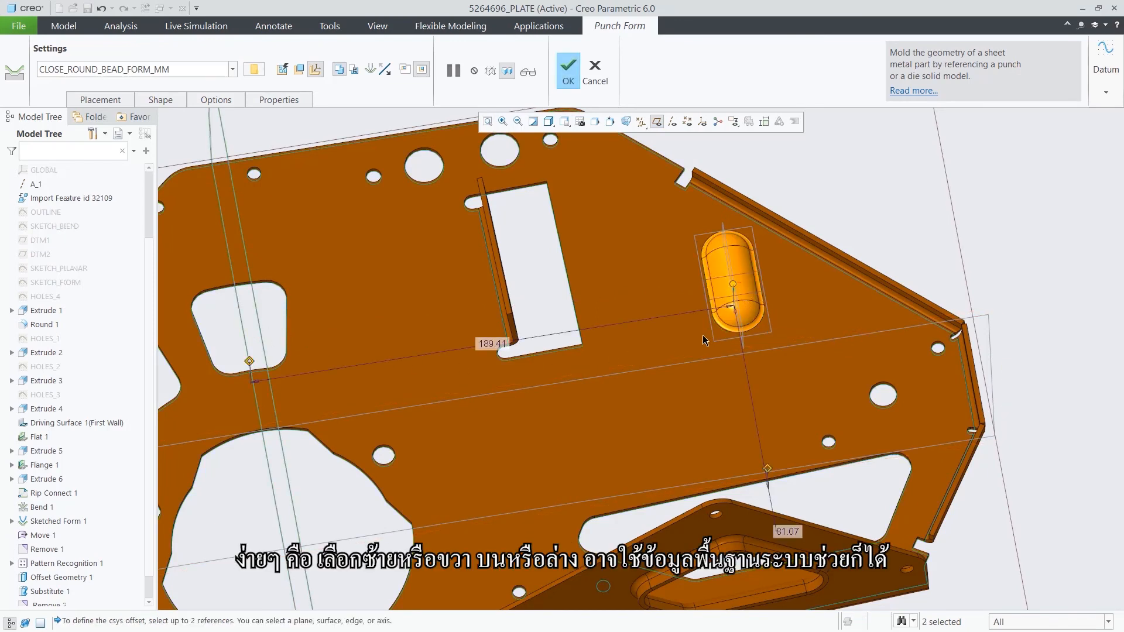
drag(728, 287, 653, 354)
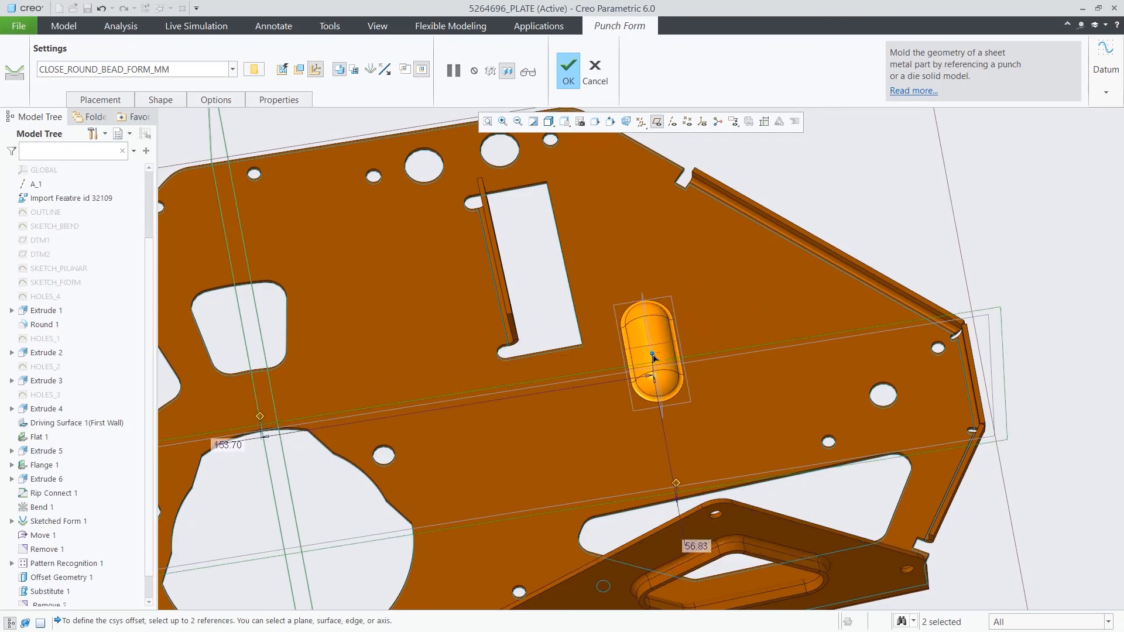
Step: Set the bead's offsets from its two reference planes to 150 and 60
double_click(231, 445)
text(15)
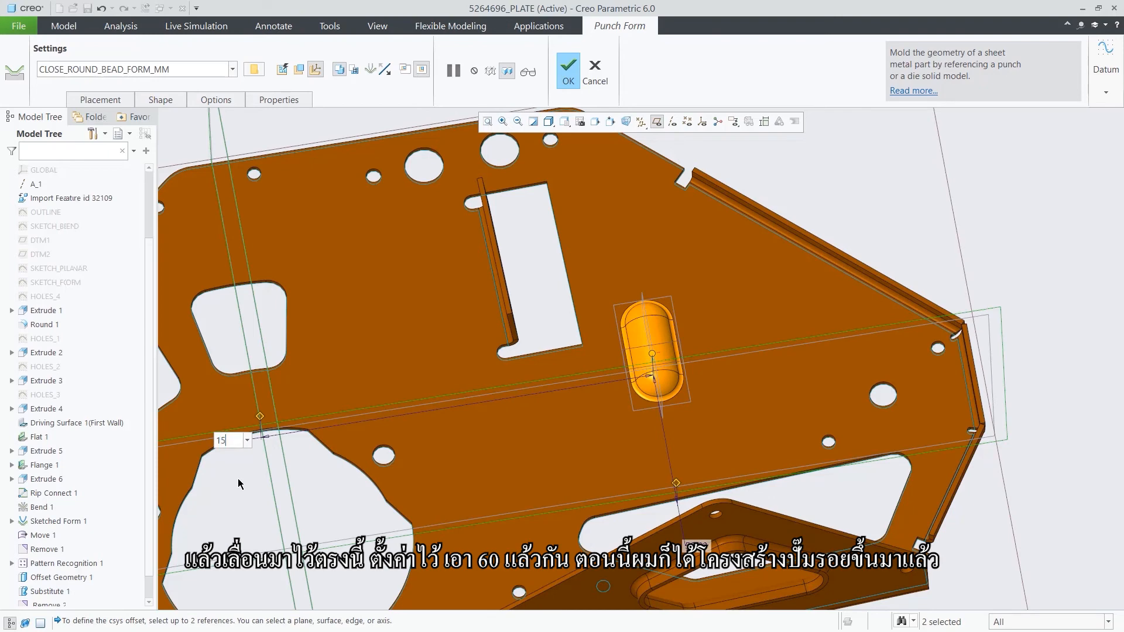
text(0)
key(Return)
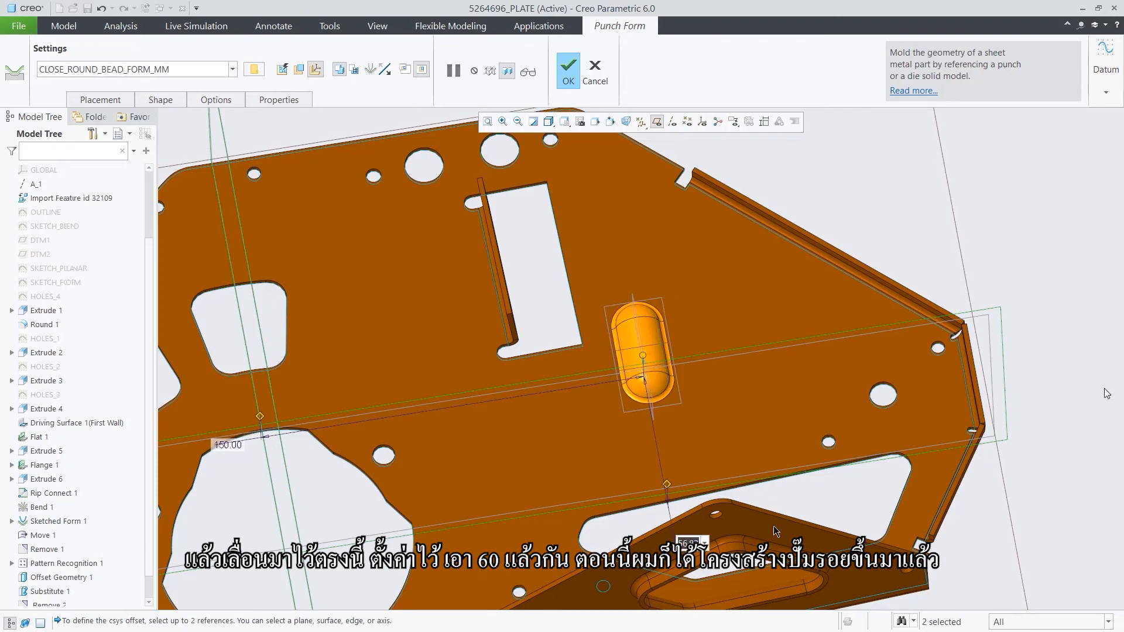
text(60)
key(Return)
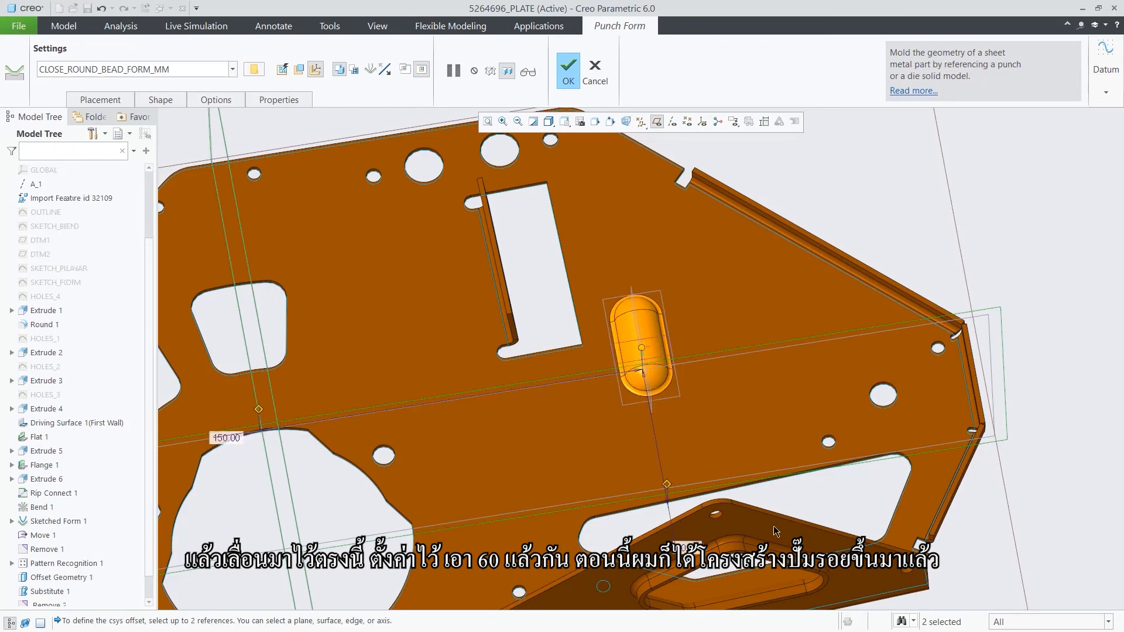
Step: Complete the punch form and hide the datum planes
click(569, 73)
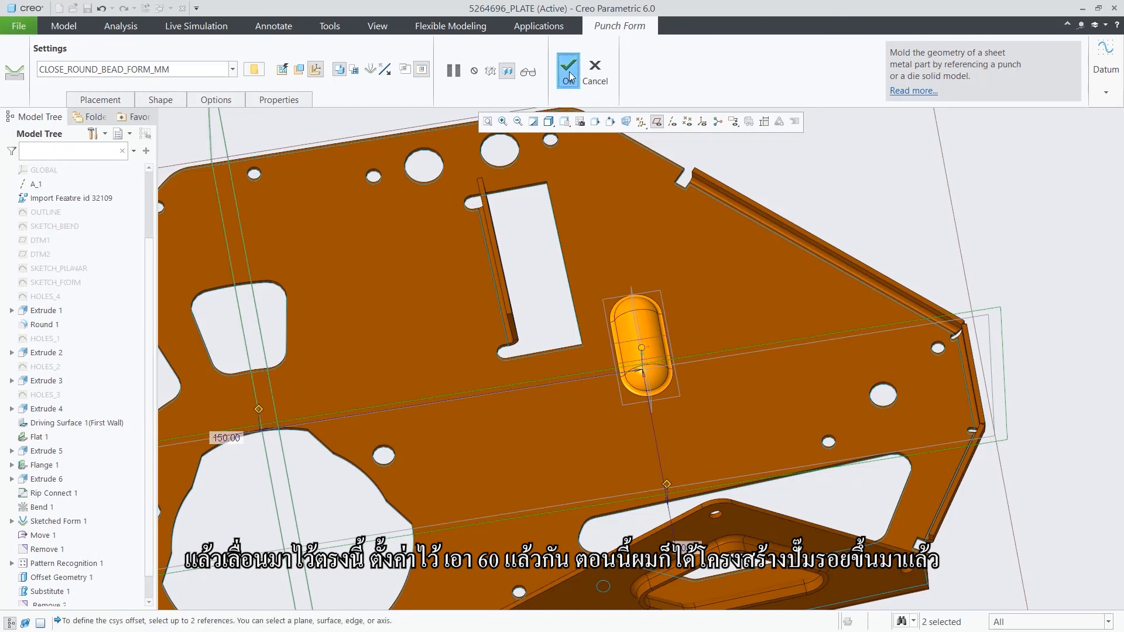
click(656, 122)
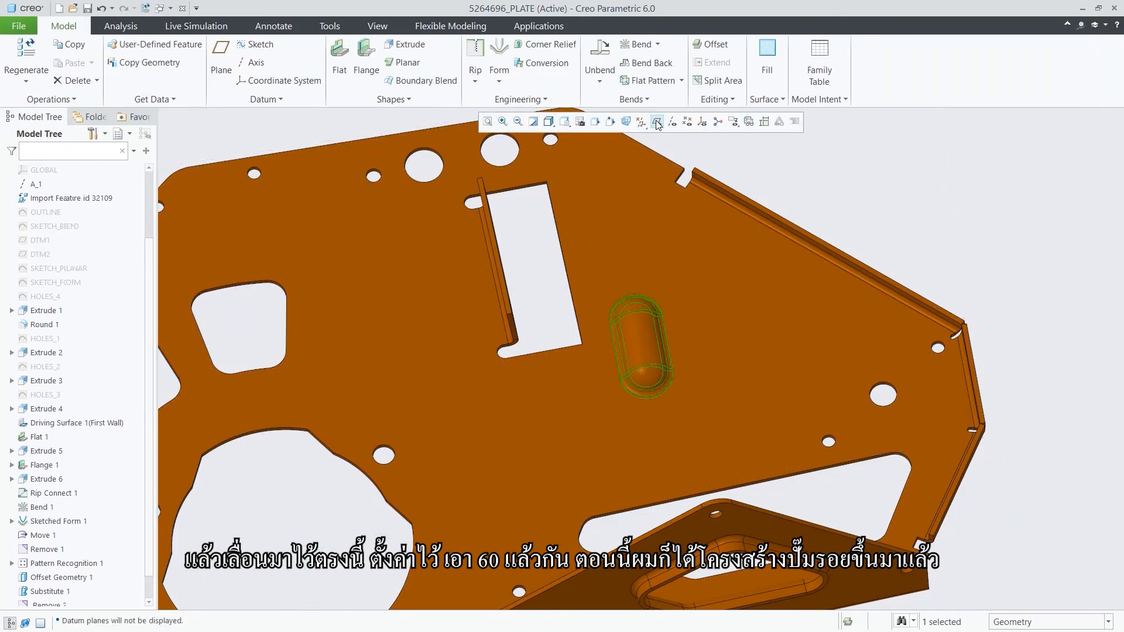
click(821, 177)
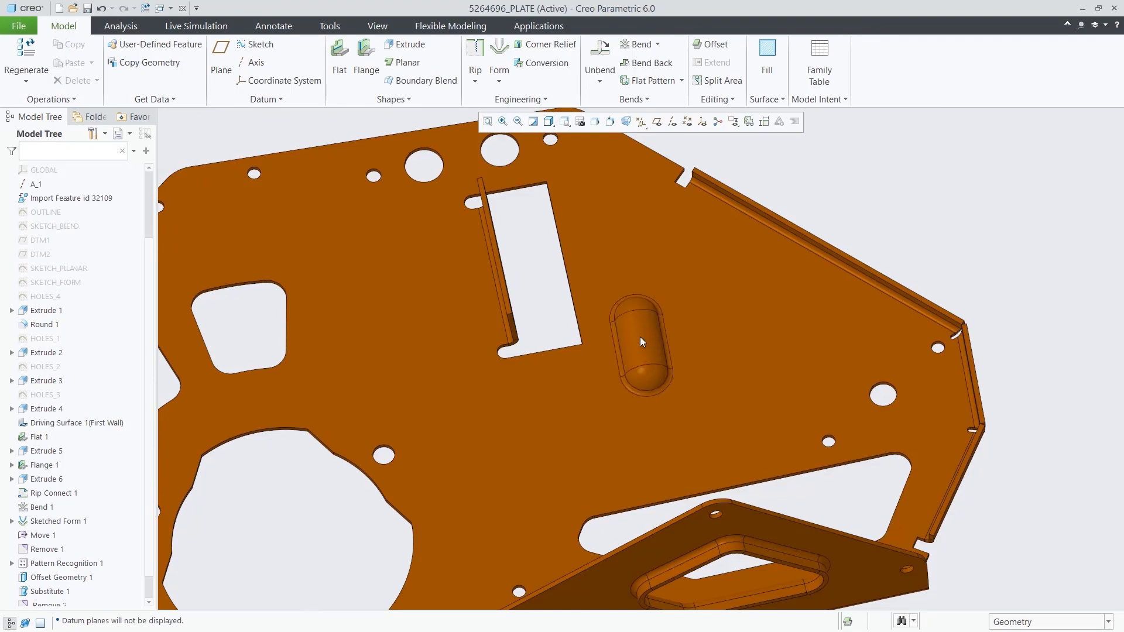
mouse_move(641, 336)
middle_down()
mouse_move(434, 321)
mouse_move(650, 348)
middle_up()
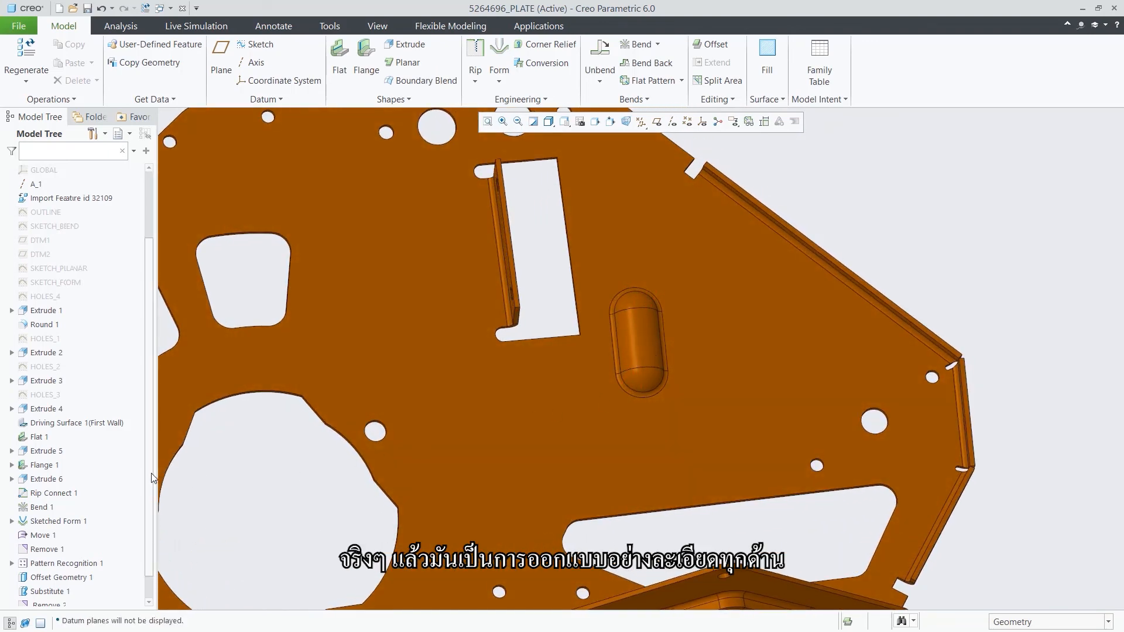
Step: Start a direction pattern of the punched bead along the upper edge of the large lower cutout
scroll(154, 522, down, 1)
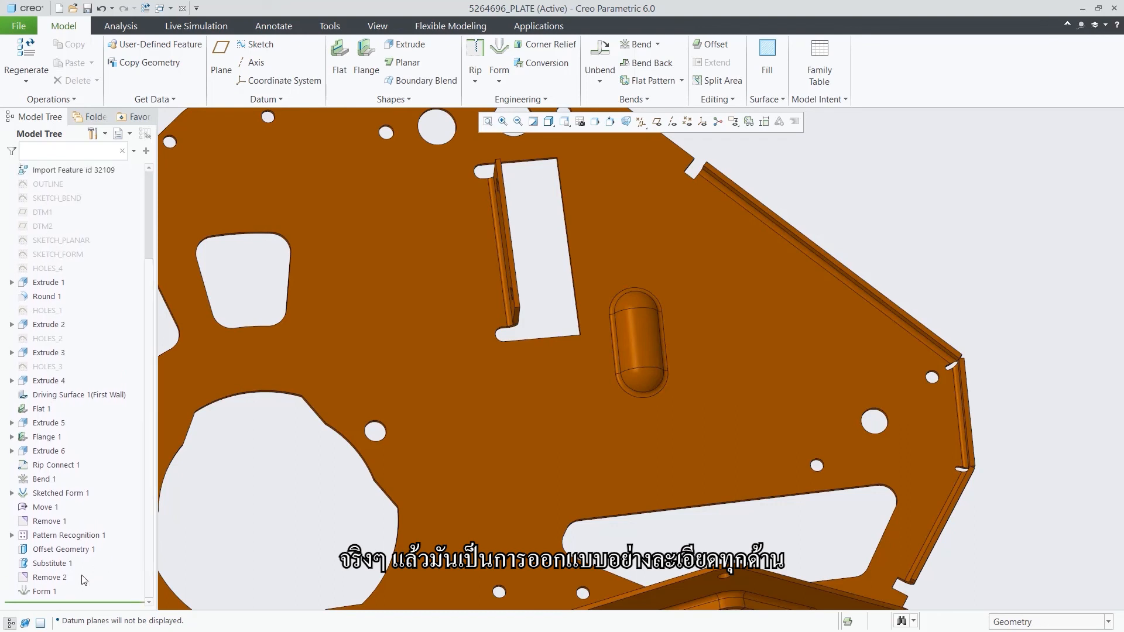
click(45, 592)
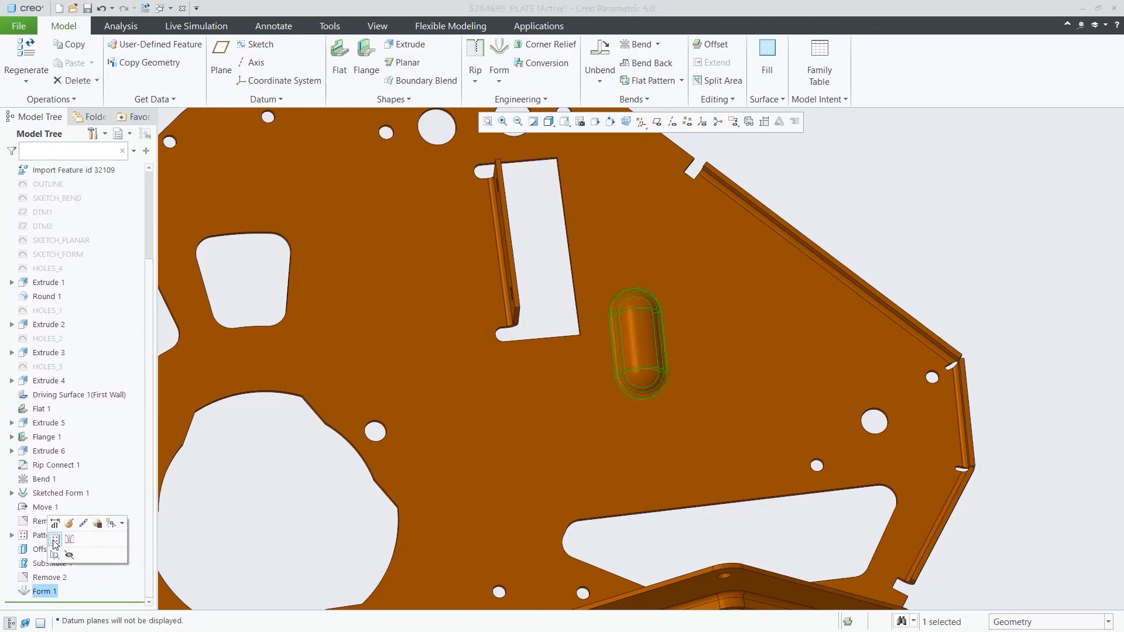
click(54, 539)
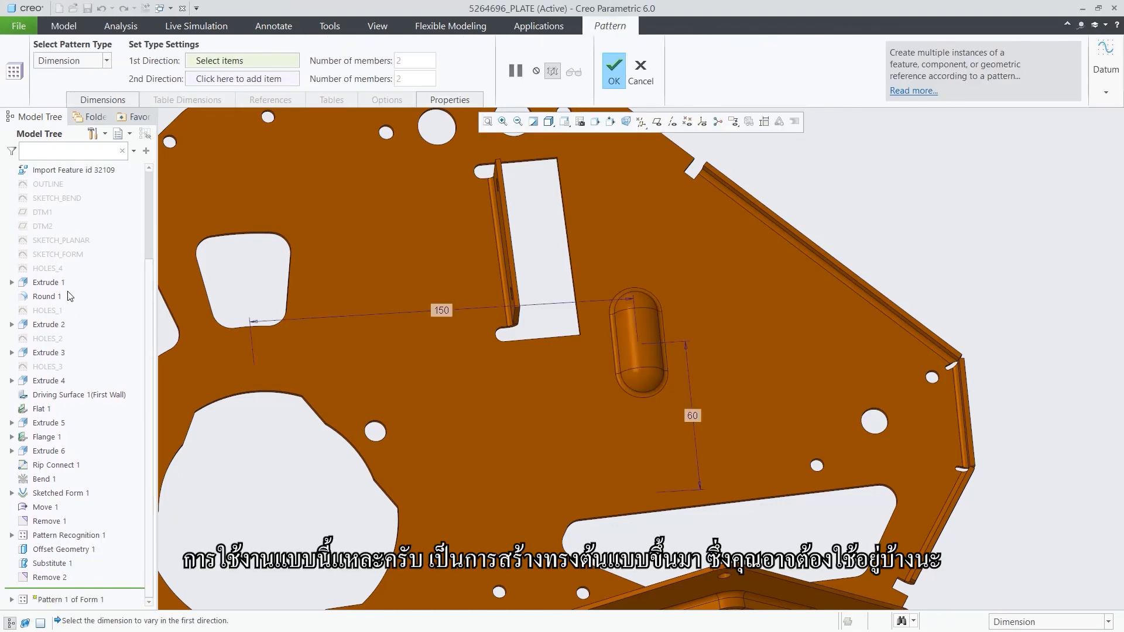
click(70, 59)
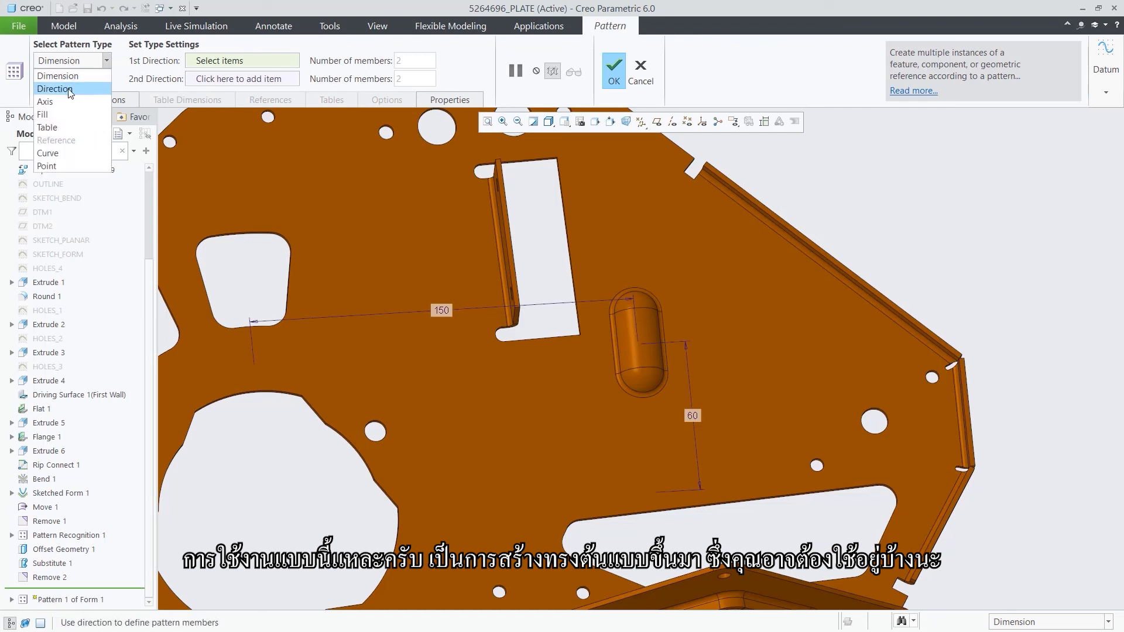
click(69, 89)
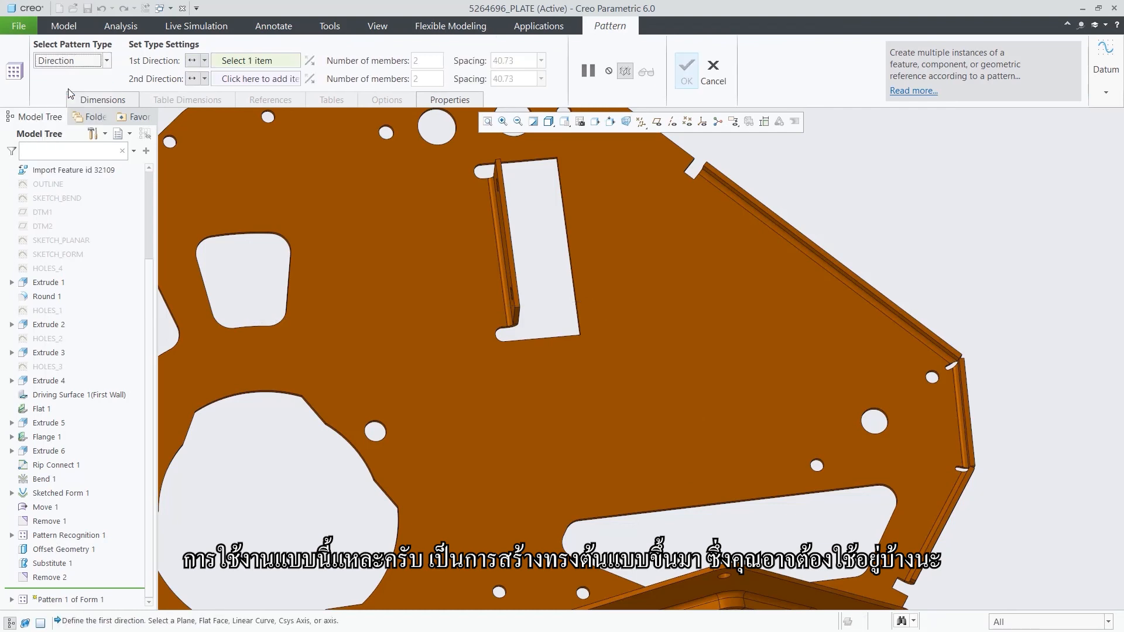
click(694, 505)
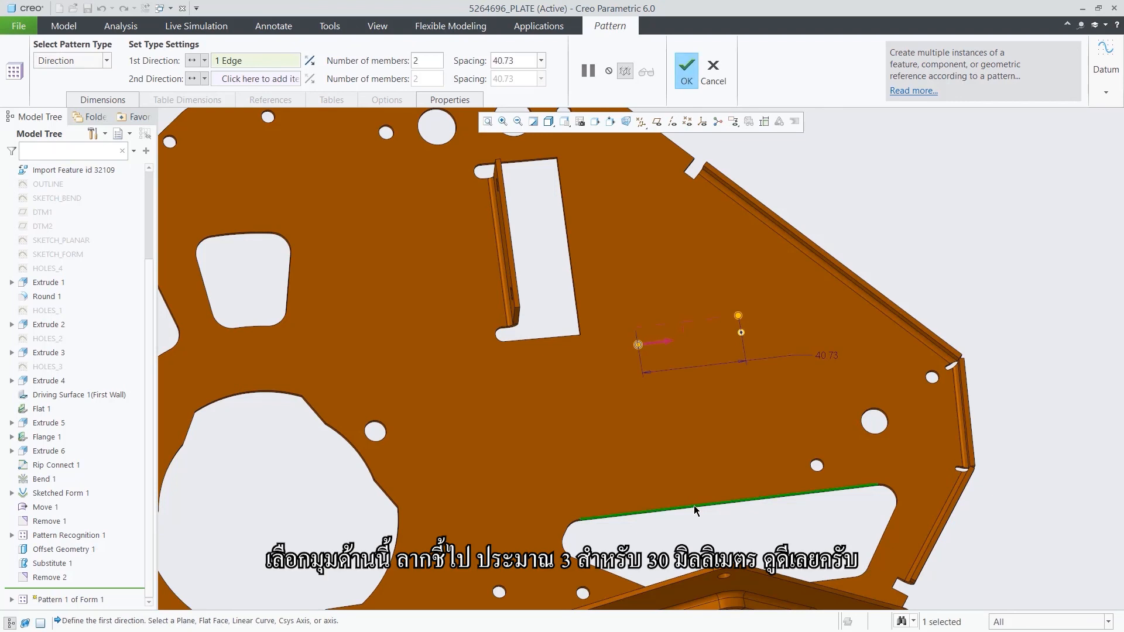
Step: Set the bead pattern to 3 members with a spacing of 30 and complete it
double_click(832, 356)
text(3)
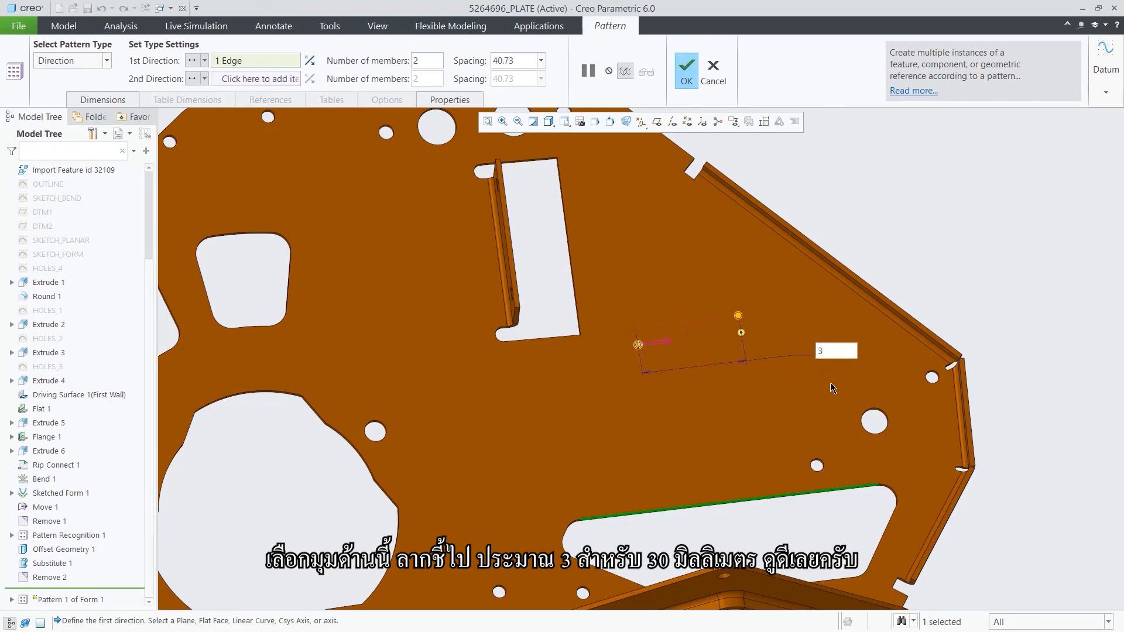
text(0)
key(Return)
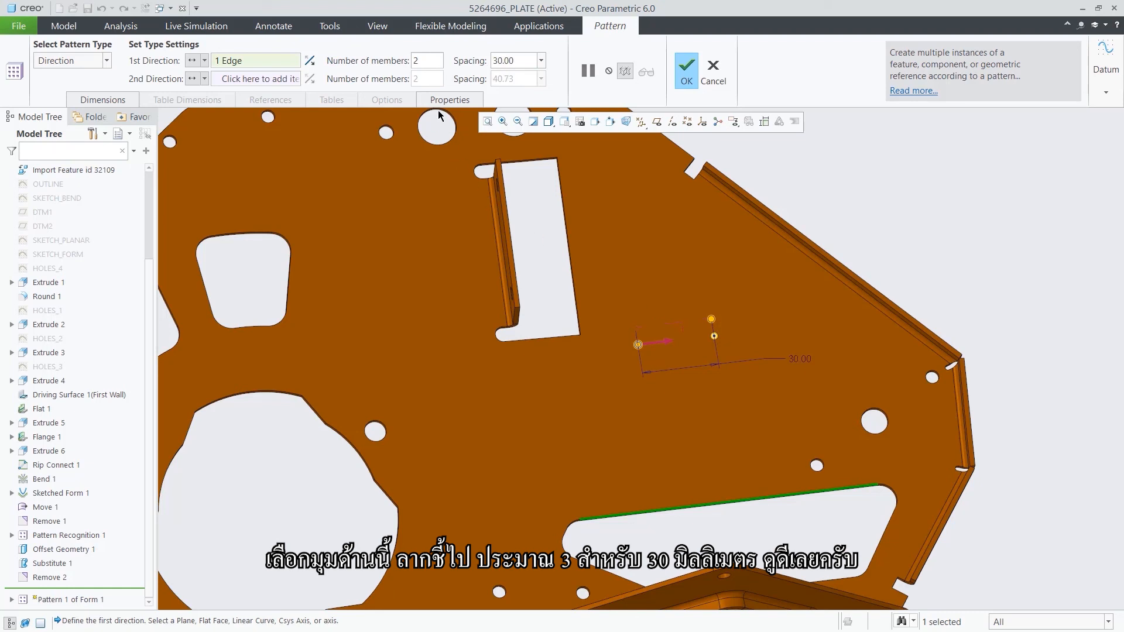
double_click(432, 63)
key(BackSpace)
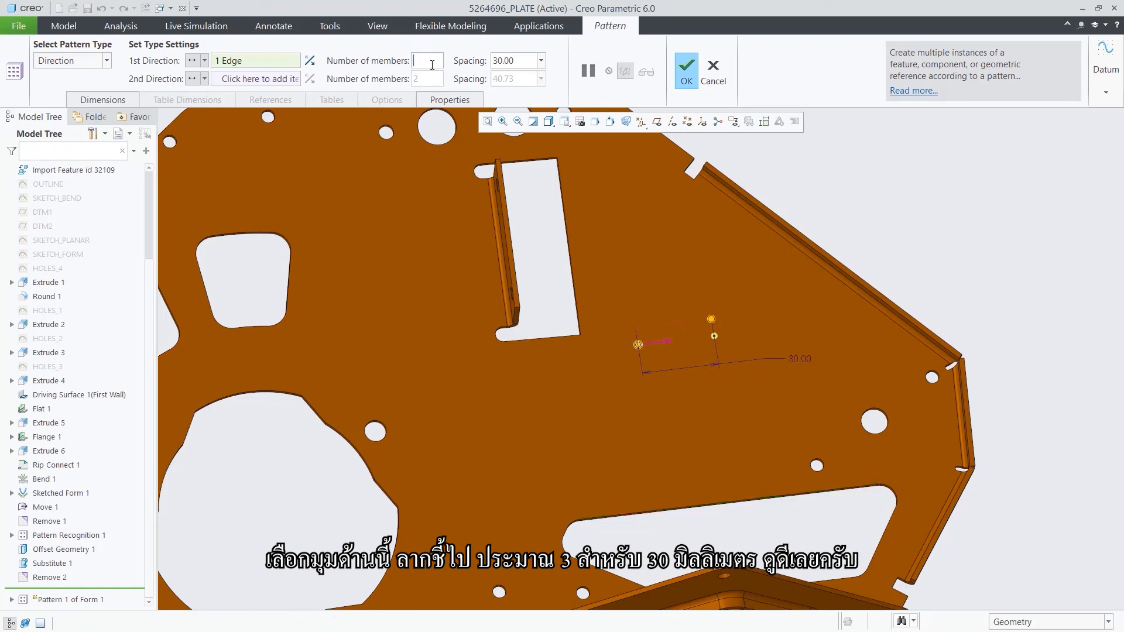
text(3)
key(Return)
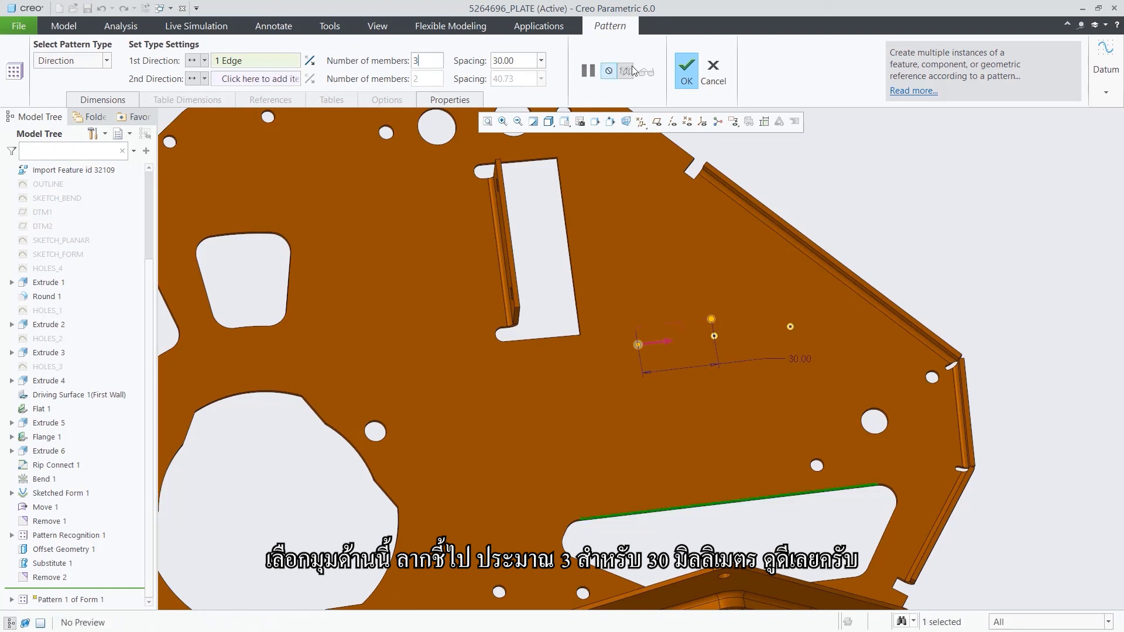
click(687, 74)
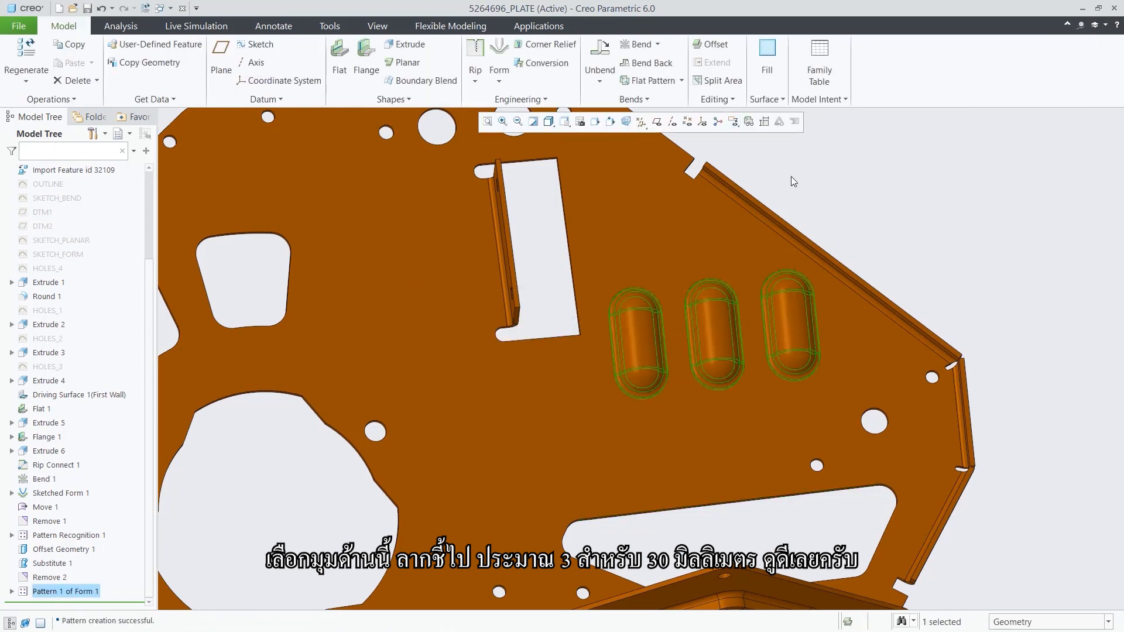
click(867, 226)
key(ctrl+d)
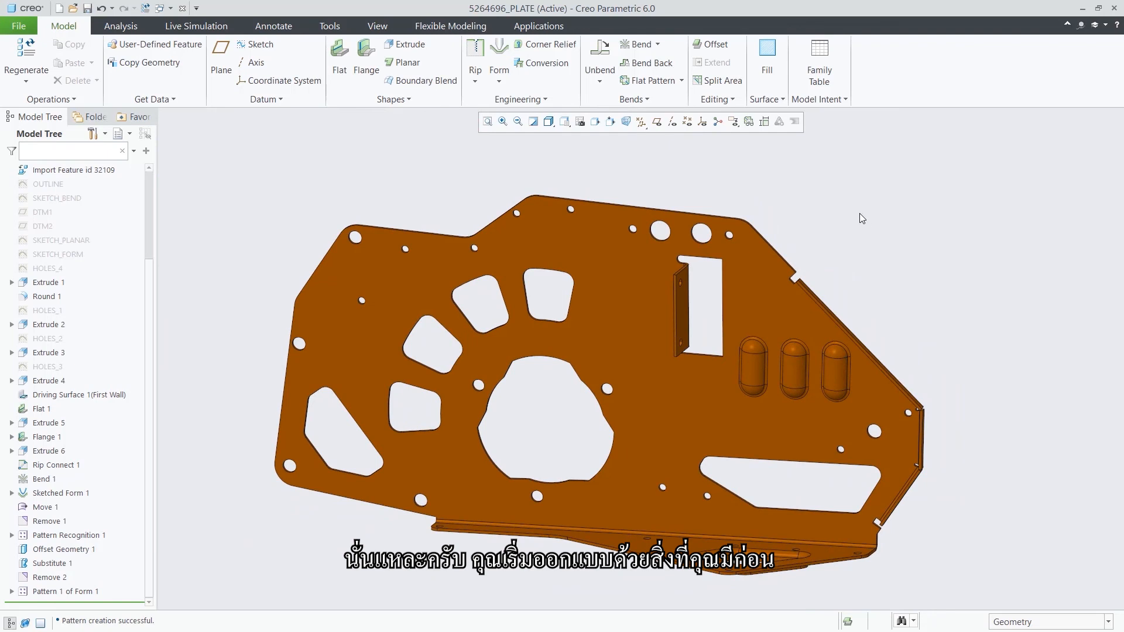
Step: Preview the flat pattern with its overall bounding dimensions, and close the preview
click(749, 121)
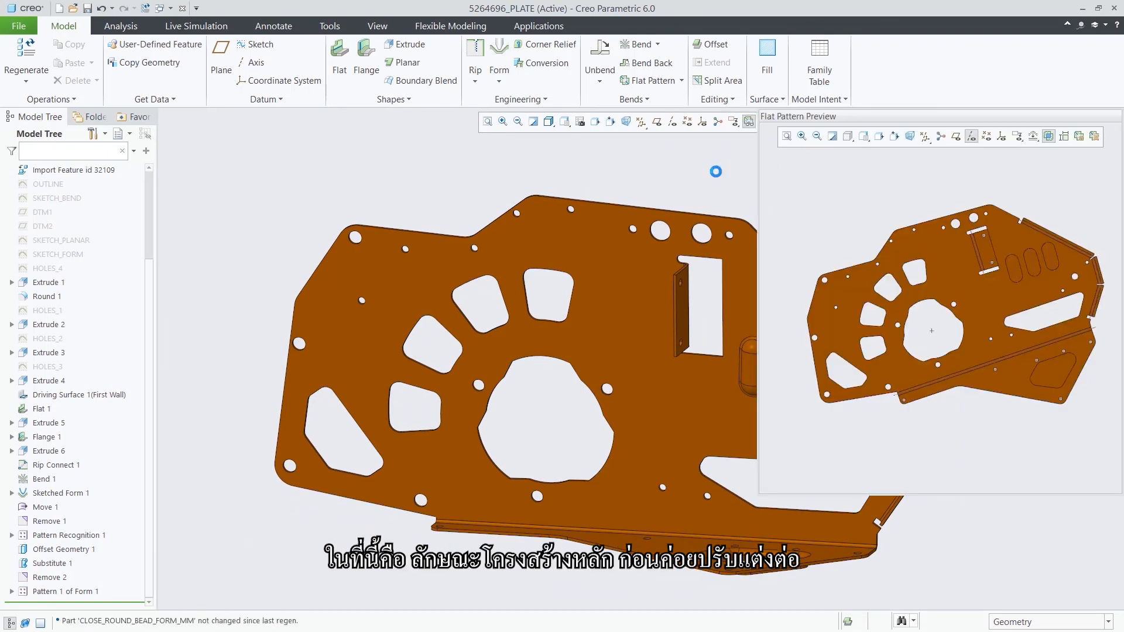
click(1064, 135)
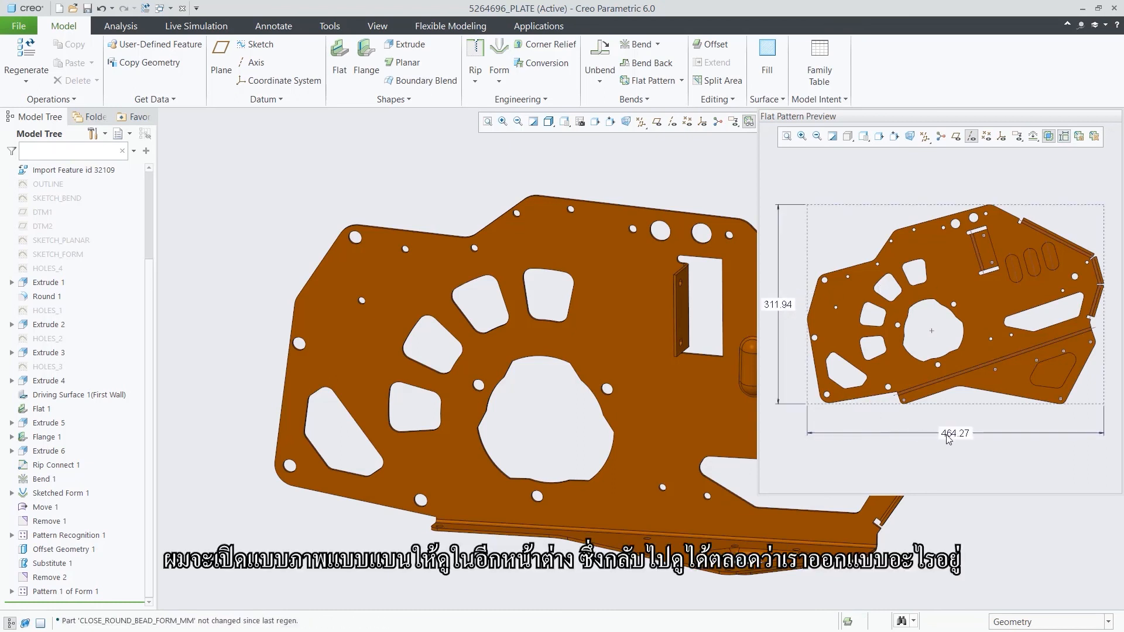
click(749, 122)
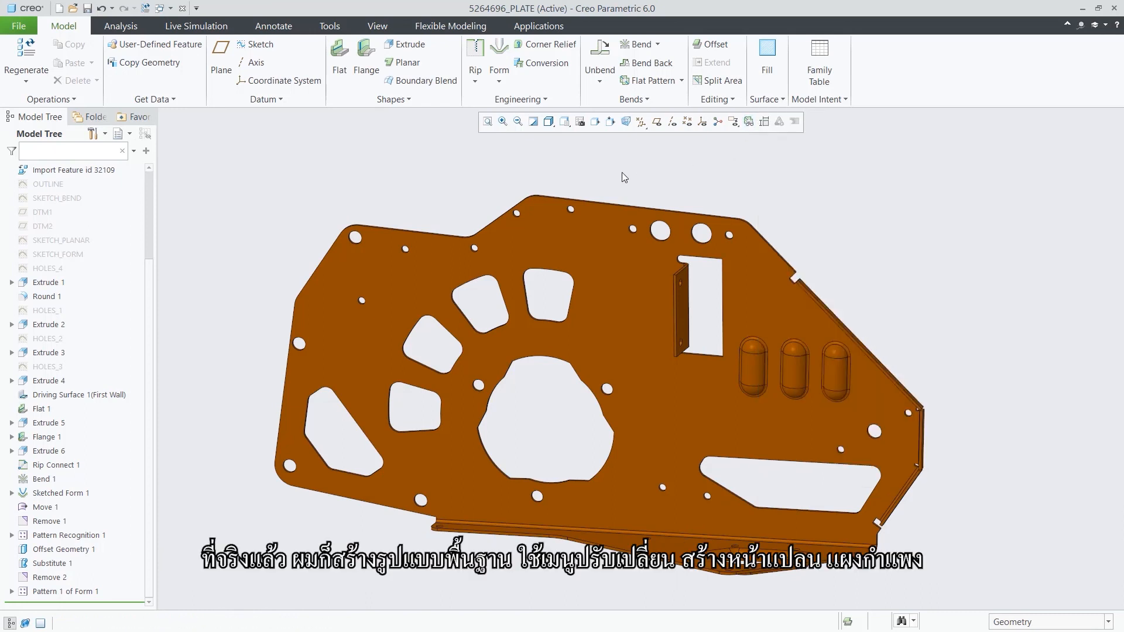